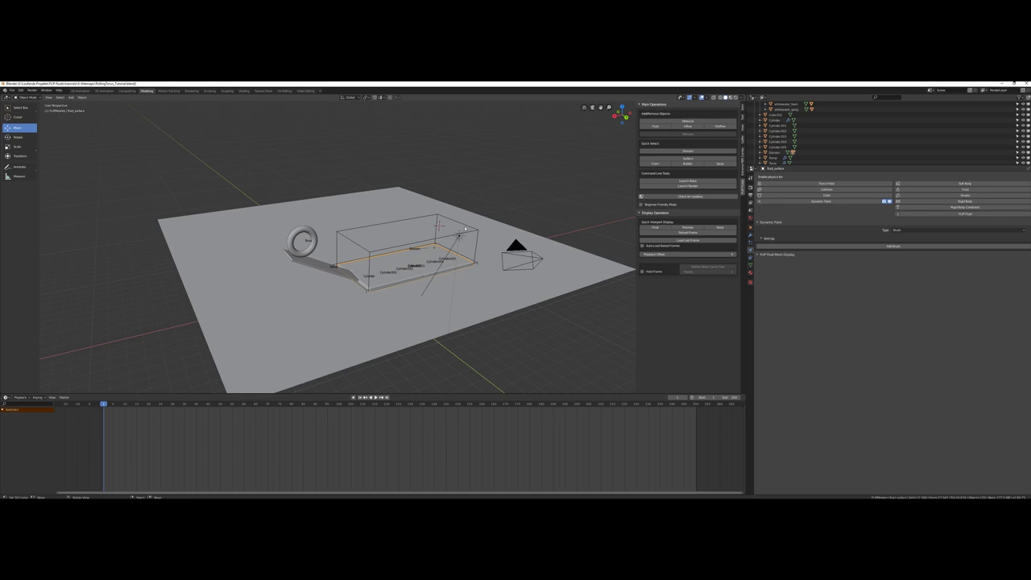
Select the torus at the head of the ramp and switch the viewport to rendered shading
{"action": "scroll", "coordinate": [330, 265], "scroll_direction": "up", "scroll_amount": 7}
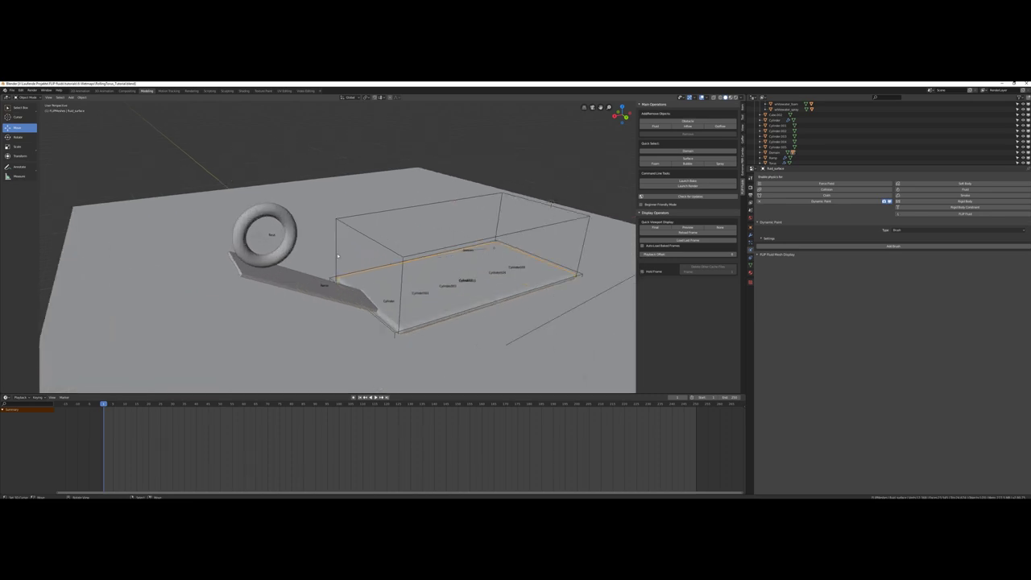
{"action": "scroll", "coordinate": [329, 266], "scroll_direction": "down", "scroll_amount": 2}
{"action": "left_click", "coordinate": [277, 220]}
{"action": "left_click", "coordinate": [276, 221]}
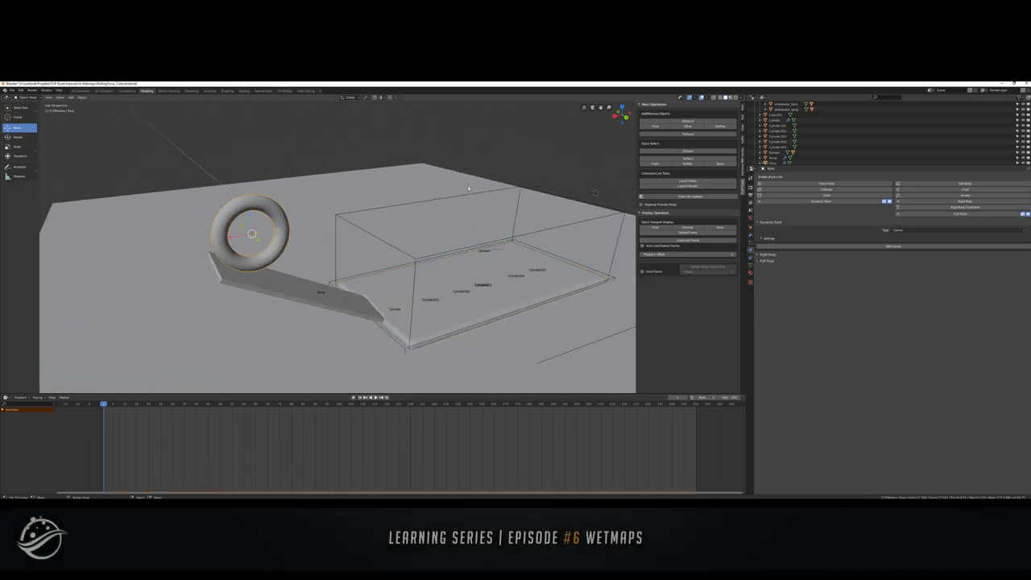
{"action": "left_click", "coordinate": [734, 97]}
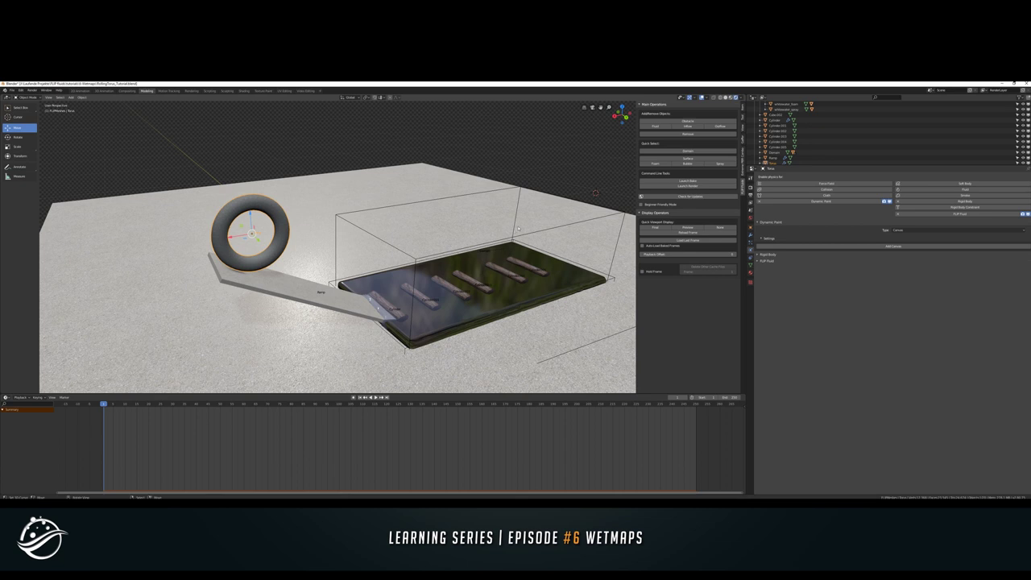
Play the animation and examine how the torus rolls down the ramp and interacts with the fluid
{"action": "middle_click_drag", "start_coordinate": [408, 260], "coordinate": [371, 265], "text": "shift"}
{"action": "key", "text": "space"}
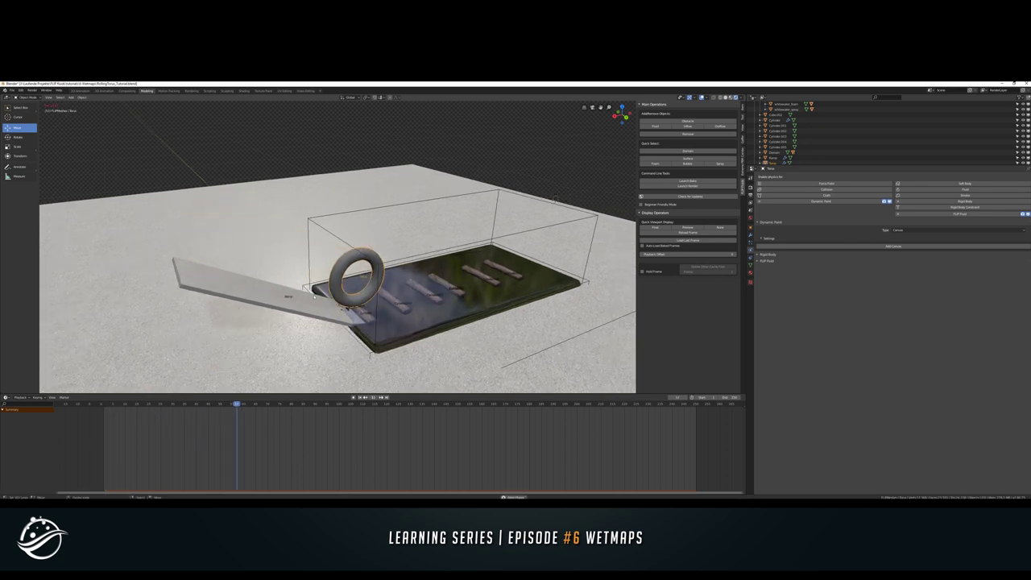
{"action": "scroll", "coordinate": [461, 275], "scroll_direction": "up", "scroll_amount": 2}
{"action": "left_click", "coordinate": [462, 275]}
{"action": "middle_click_drag", "start_coordinate": [461, 275], "coordinate": [423, 270]}
{"action": "scroll", "coordinate": [423, 271], "scroll_direction": "up", "scroll_amount": 1}
{"action": "scroll", "coordinate": [422, 270], "scroll_direction": "up", "scroll_amount": 4}
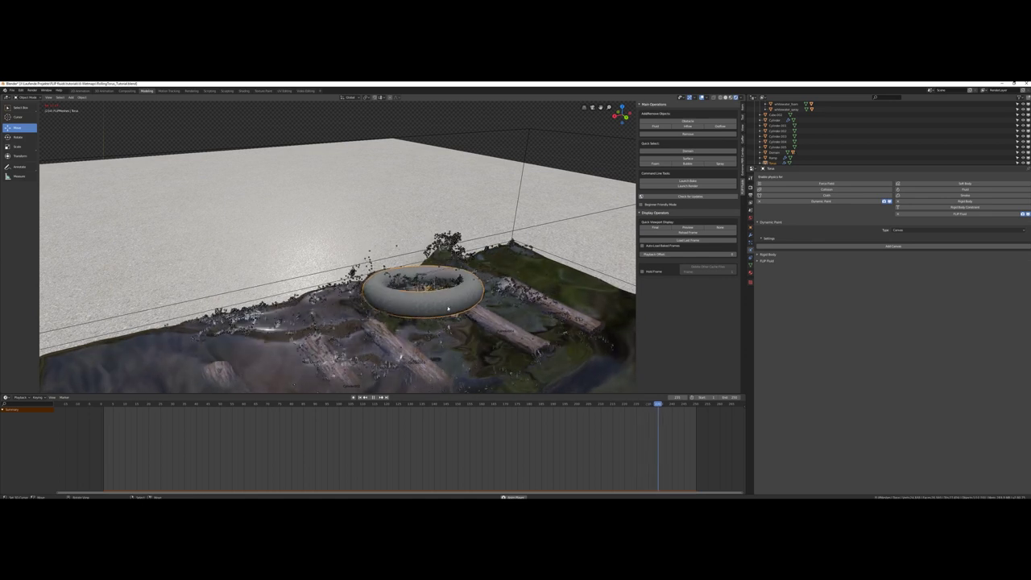
{"action": "scroll", "coordinate": [453, 306], "scroll_direction": "down", "scroll_amount": 5}
{"action": "scroll", "coordinate": [248, 255], "scroll_direction": "up", "scroll_amount": 3}
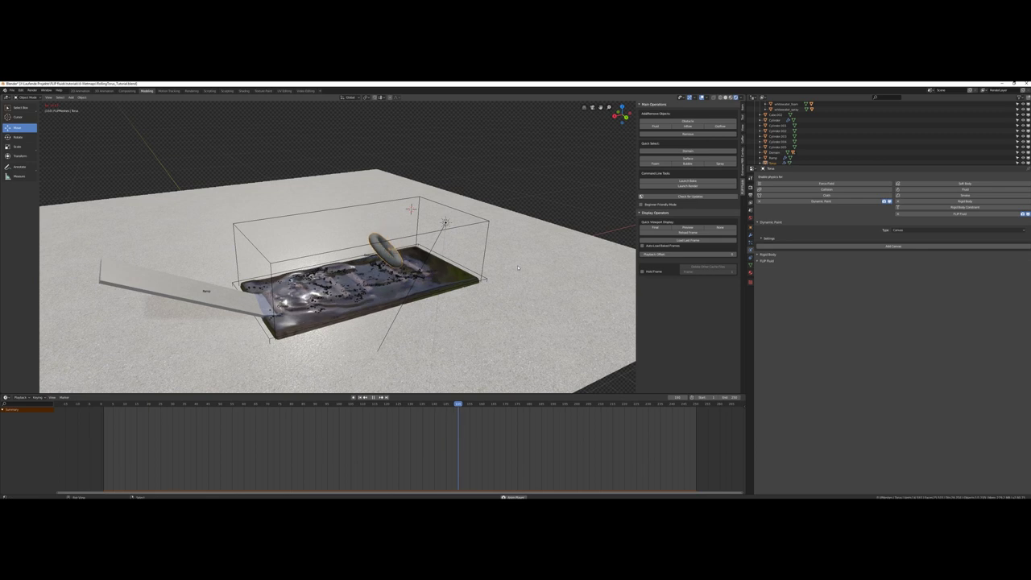
Stop playback, return to the first frame and frame the selected torus in the viewport
{"action": "key", "text": "Left"}
{"action": "key", "text": "Left"}
{"action": "key", "text": "Left"}
{"action": "key", "text": "Left"}
{"action": "key", "text": "Left"}
{"action": "key", "text": "Left"}
{"action": "key", "text": "Left"}
{"action": "key", "text": "Left"}
{"action": "key", "text": "Left"}
{"action": "key", "text": "Left"}
{"action": "key", "text": "Left"}
{"action": "key", "text": "Left"}
{"action": "key", "text": "Left"}
{"action": "key", "text": "Left"}
{"action": "key", "text": "Left"}
{"action": "key", "text": "Left"}
{"action": "key", "text": "Left"}
{"action": "key", "text": "Left"}
{"action": "key", "text": "Left"}
{"action": "key", "text": "Left"}
{"action": "key", "text": "Left"}
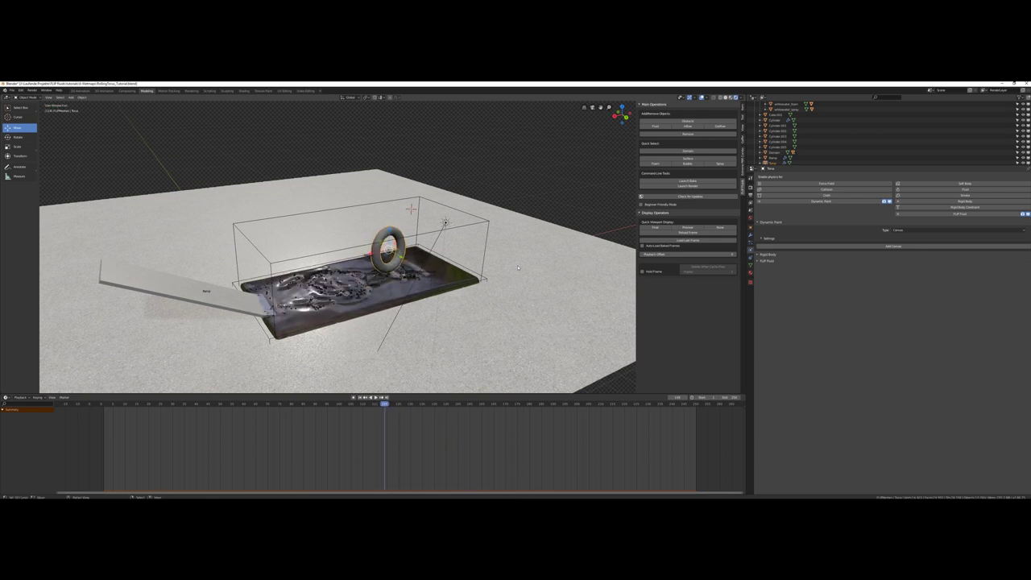
{"action": "key", "text": "shift+Left"}
{"action": "key", "text": "KP_Decimal"}
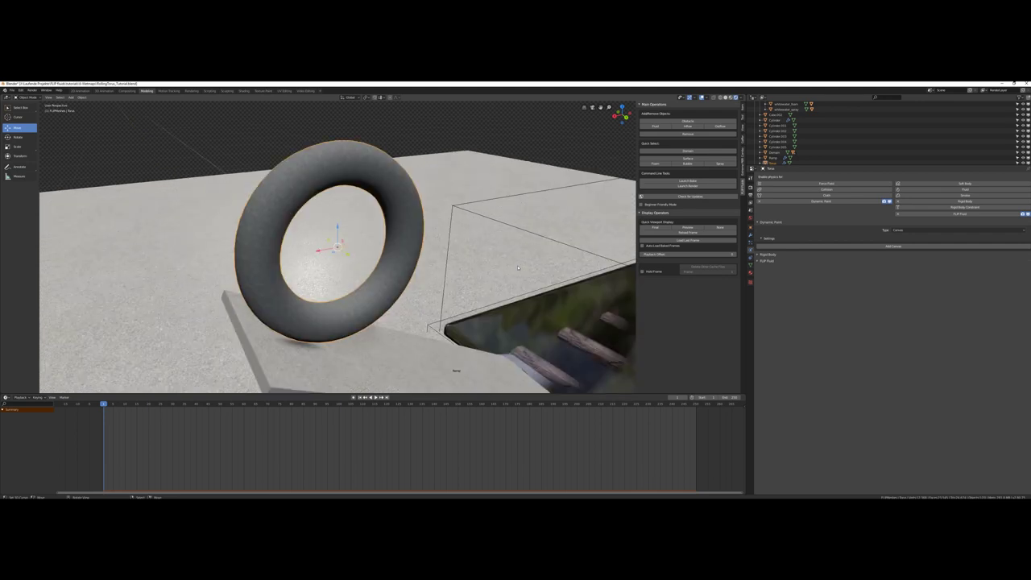
{"action": "scroll", "coordinate": [439, 220], "scroll_direction": "down", "scroll_amount": 2}
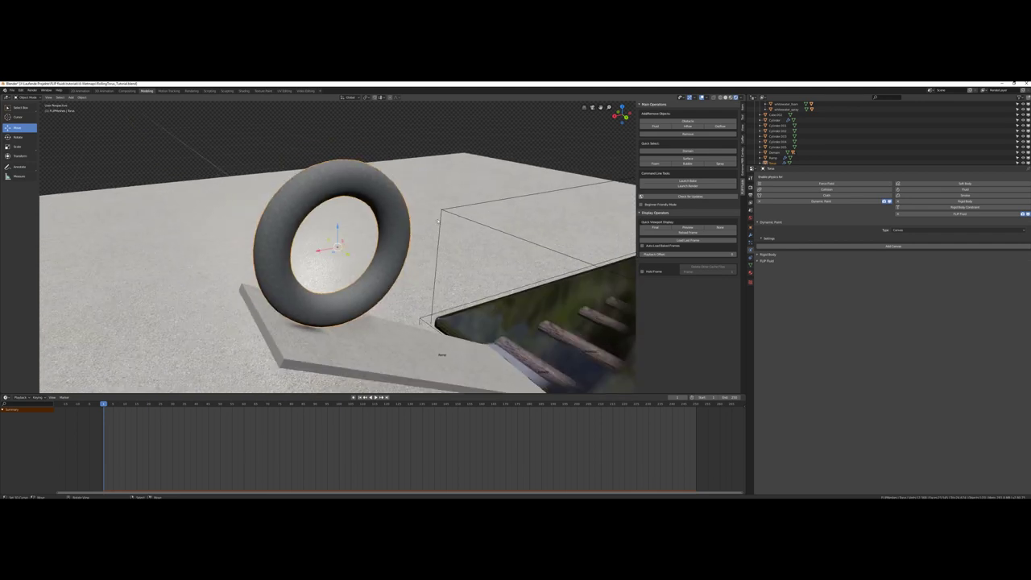
{"action": "middle_click_drag", "start_coordinate": [432, 204], "coordinate": [401, 193]}
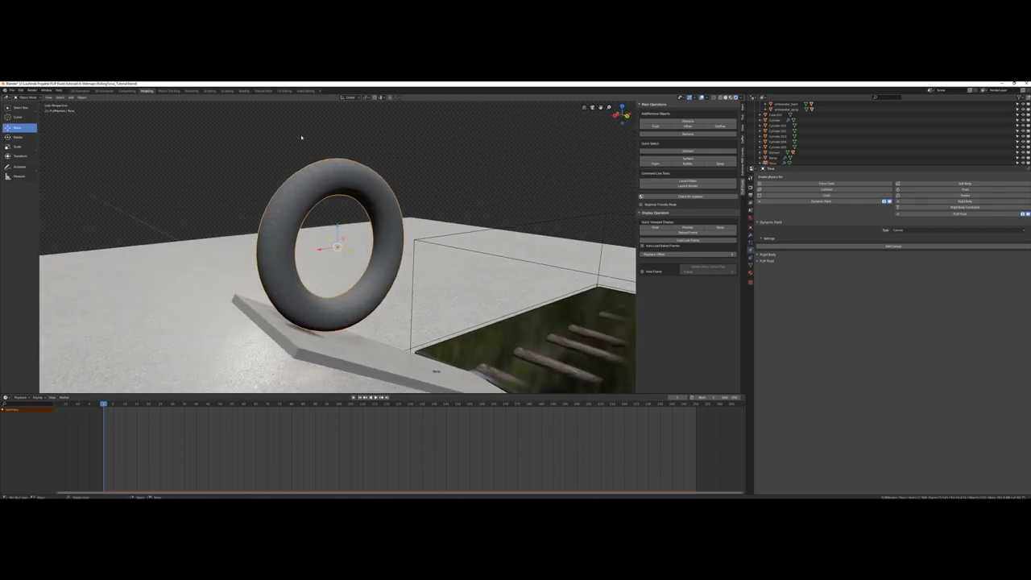
Open the UV Editing workspace and select the torus's entire mesh
{"action": "left_click", "coordinate": [285, 90]}
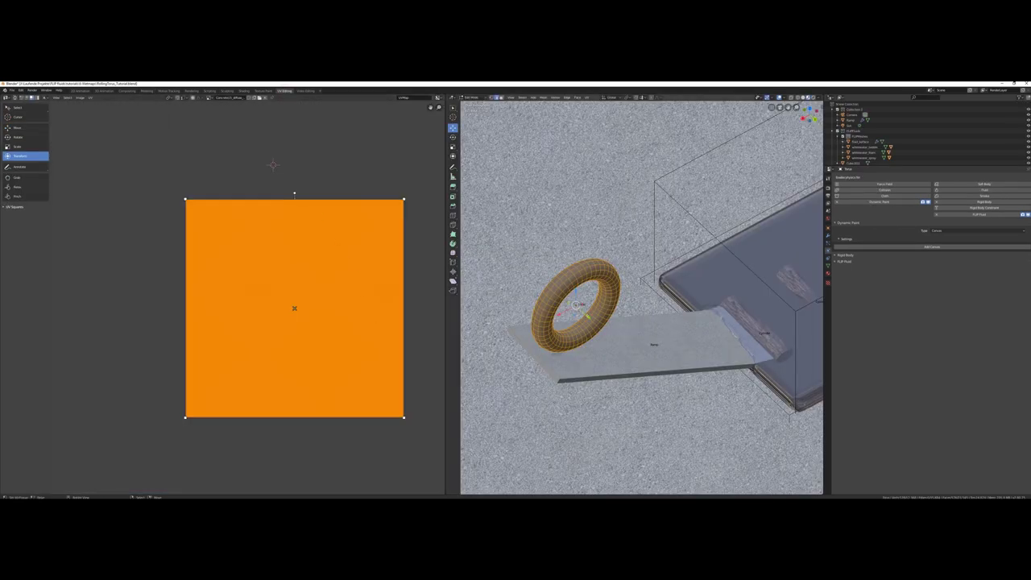
{"action": "key", "text": "alt+a"}
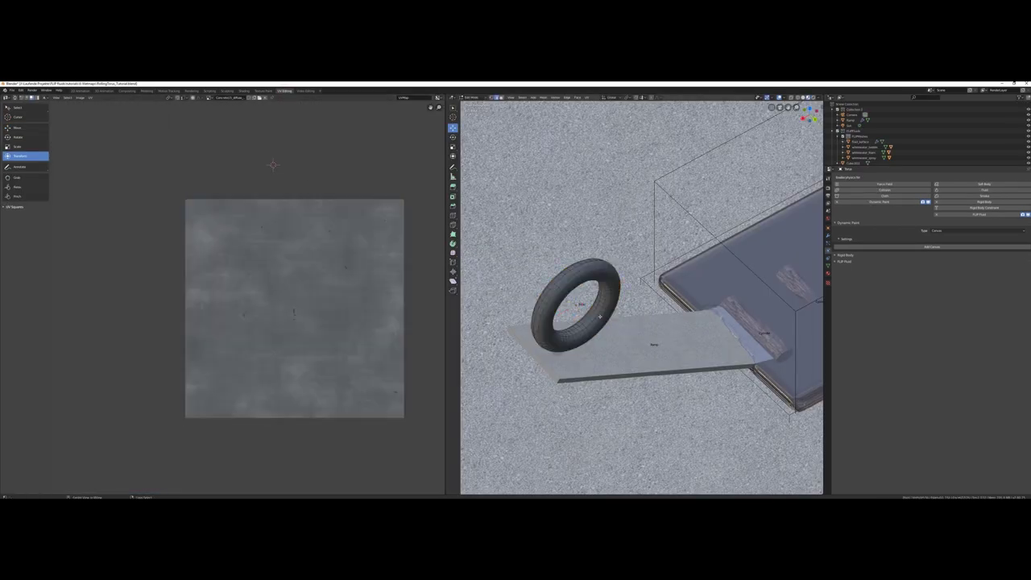
{"action": "key", "text": "a"}
{"action": "key", "text": "alt+a"}
{"action": "key", "text": "a"}
{"action": "key", "text": "alt+a"}
{"action": "key", "text": "a"}
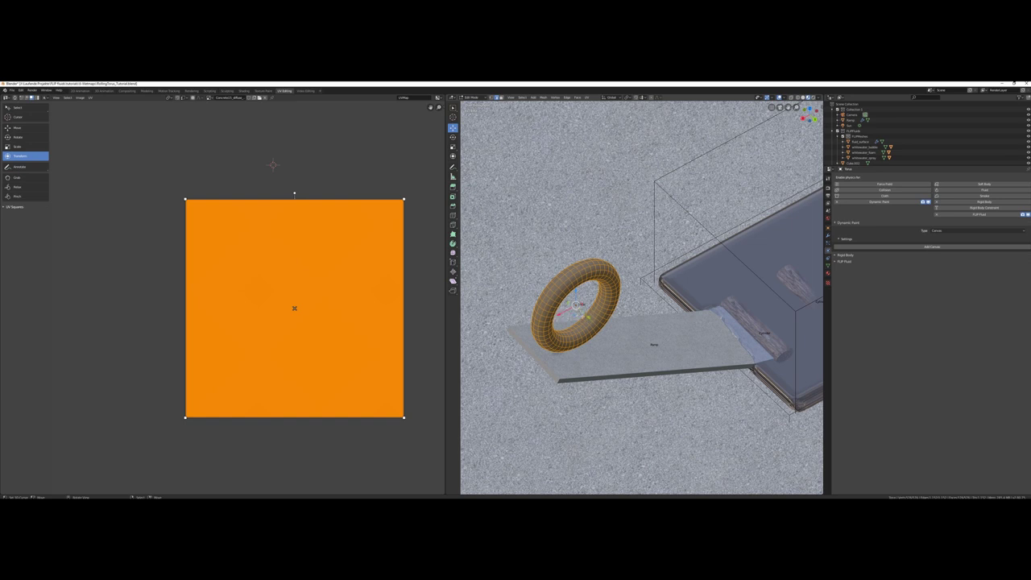
Unwrap the whole torus mesh without marking any seams
{"action": "scroll", "coordinate": [650, 283], "scroll_direction": "up", "scroll_amount": 3}
{"action": "middle_click_drag", "start_coordinate": [650, 338], "coordinate": [656, 313]}
{"action": "key", "text": "u"}
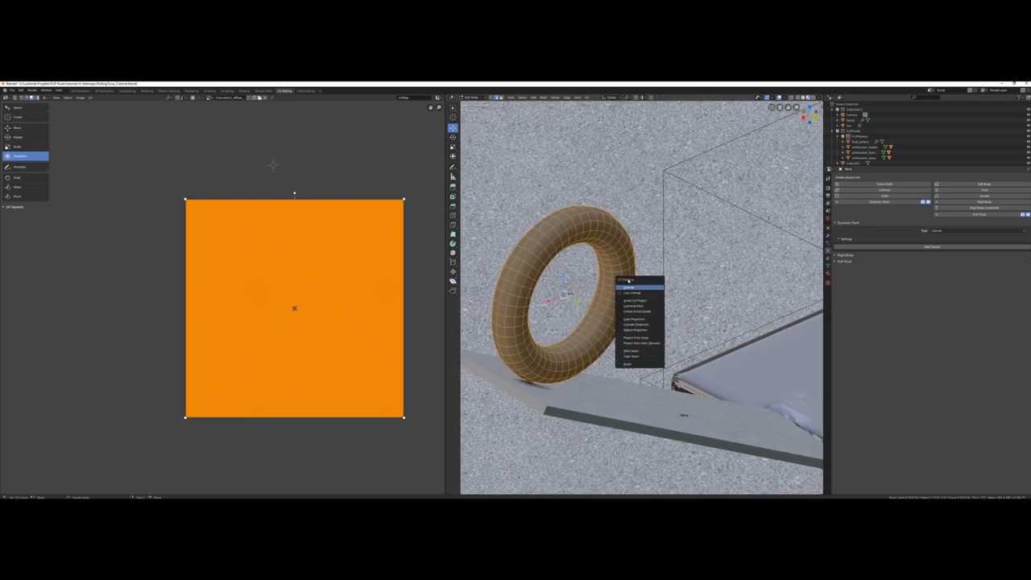
{"action": "left_click", "coordinate": [636, 287]}
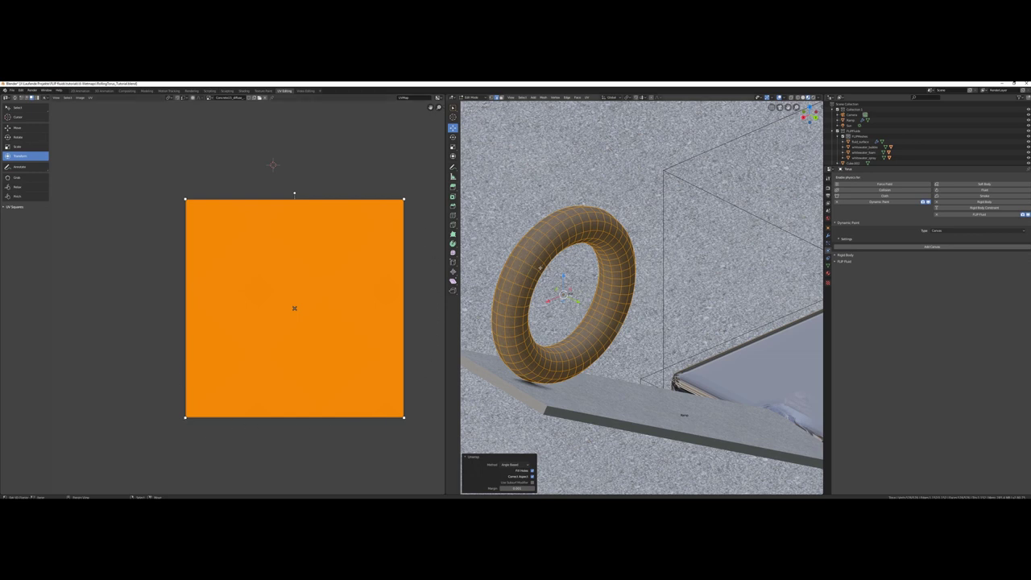
Inspect the torus mesh up close and try scaling its UV layout down
{"action": "scroll", "coordinate": [642, 298], "scroll_direction": "up", "scroll_amount": 4}
{"action": "middle_click_drag", "start_coordinate": [591, 286], "coordinate": [793, 314], "text": "shift"}
{"action": "scroll", "coordinate": [493, 203], "scroll_direction": "up", "scroll_amount": 3}
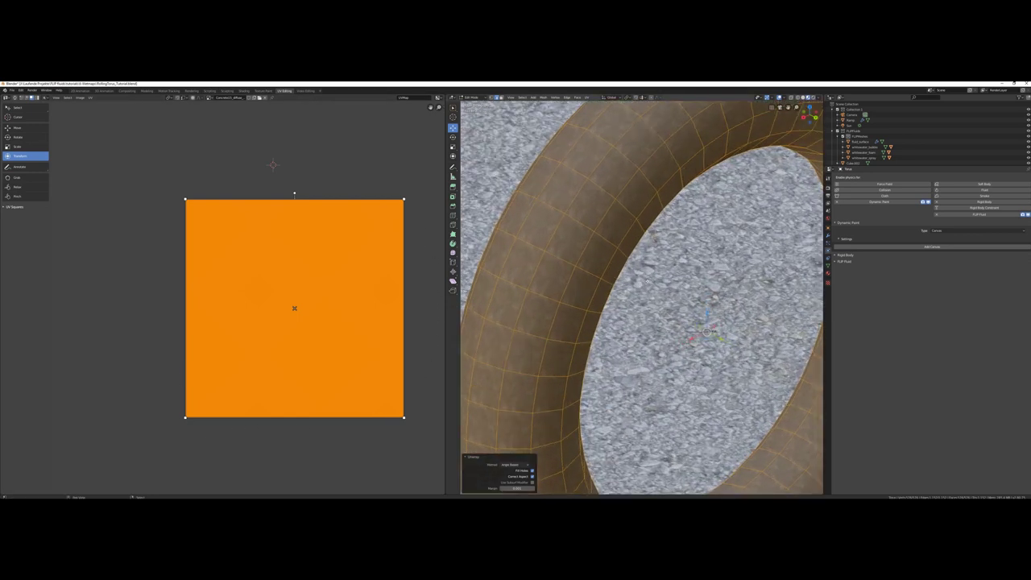
{"action": "middle_click_drag", "start_coordinate": [492, 204], "coordinate": [543, 225], "text": "shift"}
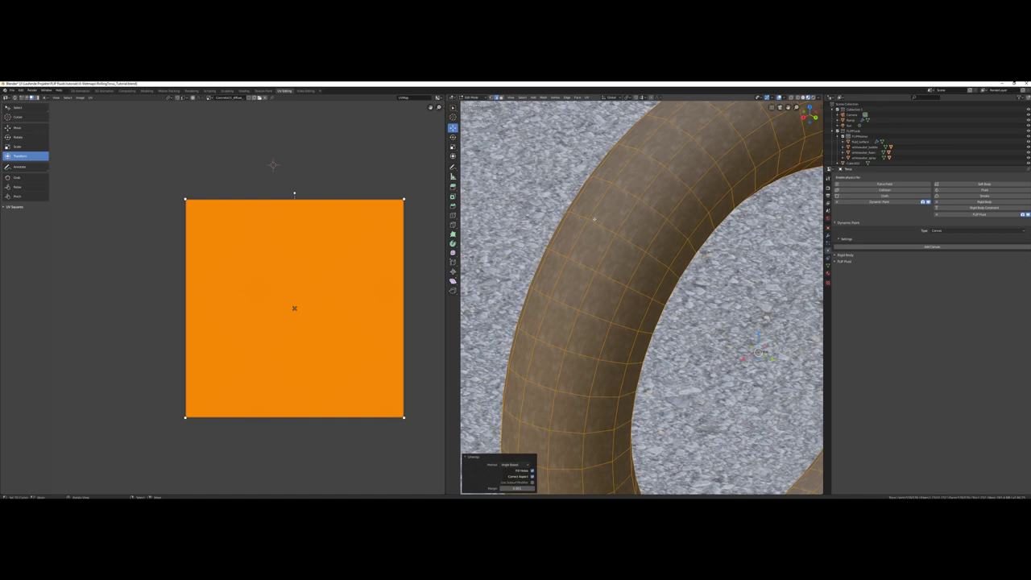
{"action": "key", "text": "s"}
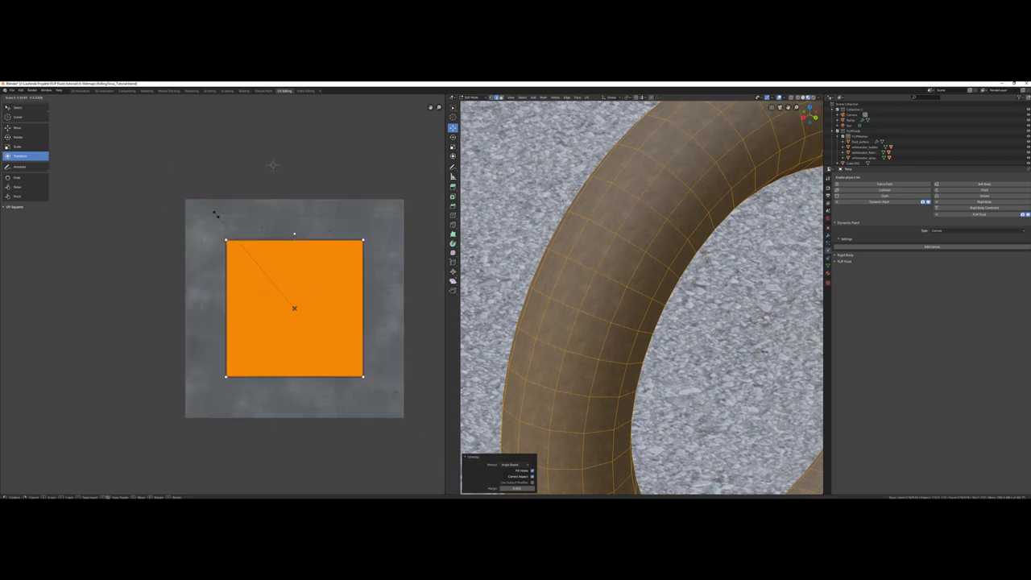
{"action": "right_click", "coordinate": [214, 216]}
{"action": "scroll", "coordinate": [656, 222], "scroll_direction": "down", "scroll_amount": 10}
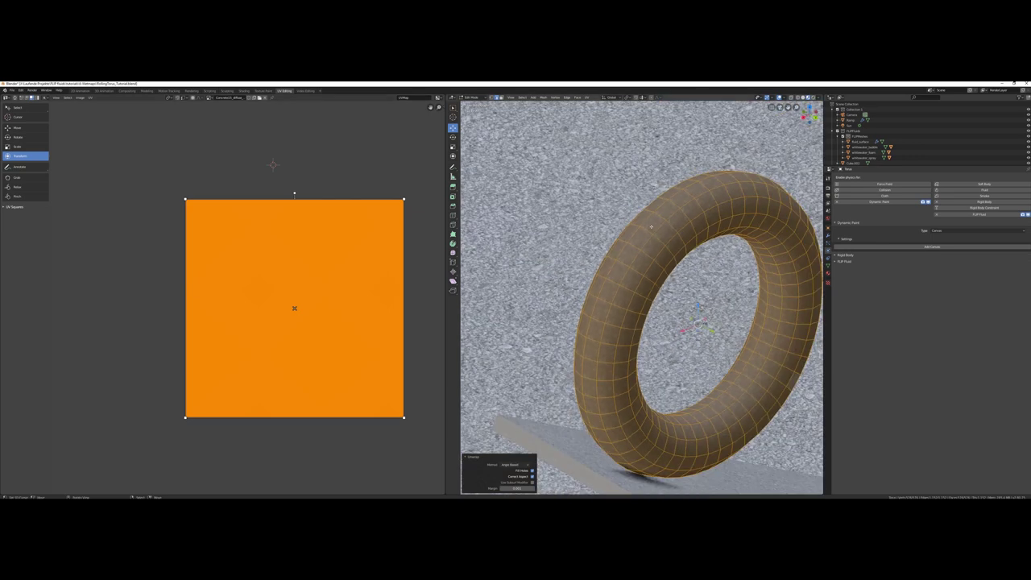
{"action": "middle_click_drag", "start_coordinate": [656, 222], "coordinate": [591, 208], "text": "shift"}
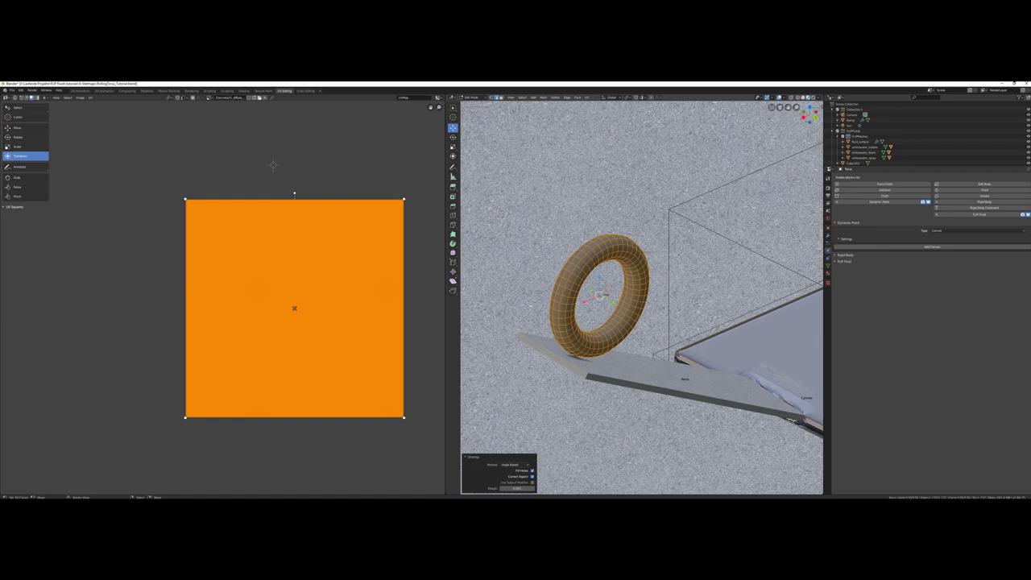
Mark seams on the torus along one edge loop around its outer rim and one around its tube cross-section
{"action": "mouse_move", "coordinate": [631, 282]}
{"action": "middle_mouse_down"}
{"action": "mouse_move", "coordinate": [642, 288]}
{"action": "mouse_move", "coordinate": [616, 286]}
{"action": "mouse_move", "coordinate": [634, 291]}
{"action": "middle_mouse_up"}
{"action": "scroll", "coordinate": [642, 287], "scroll_direction": "up", "scroll_amount": 2}
{"action": "key", "text": "alt+a"}
{"action": "scroll", "coordinate": [641, 296], "scroll_direction": "up", "scroll_amount": 2}
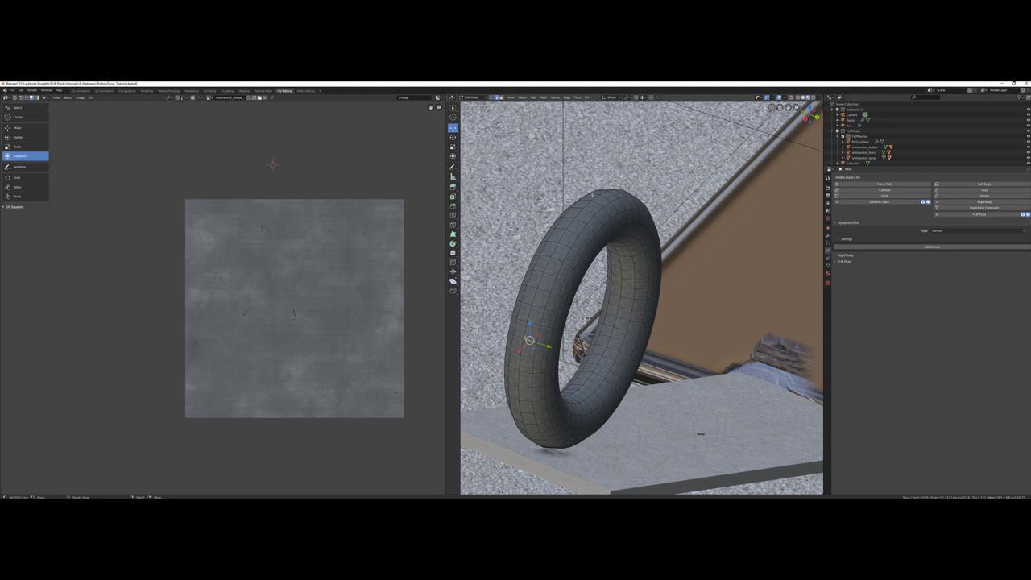
{"action": "left_click", "coordinate": [540, 280], "text": "alt"}
{"action": "middle_click_drag", "start_coordinate": [534, 289], "coordinate": [543, 290]}
{"action": "scroll", "coordinate": [571, 297], "scroll_direction": "up", "scroll_amount": 3}
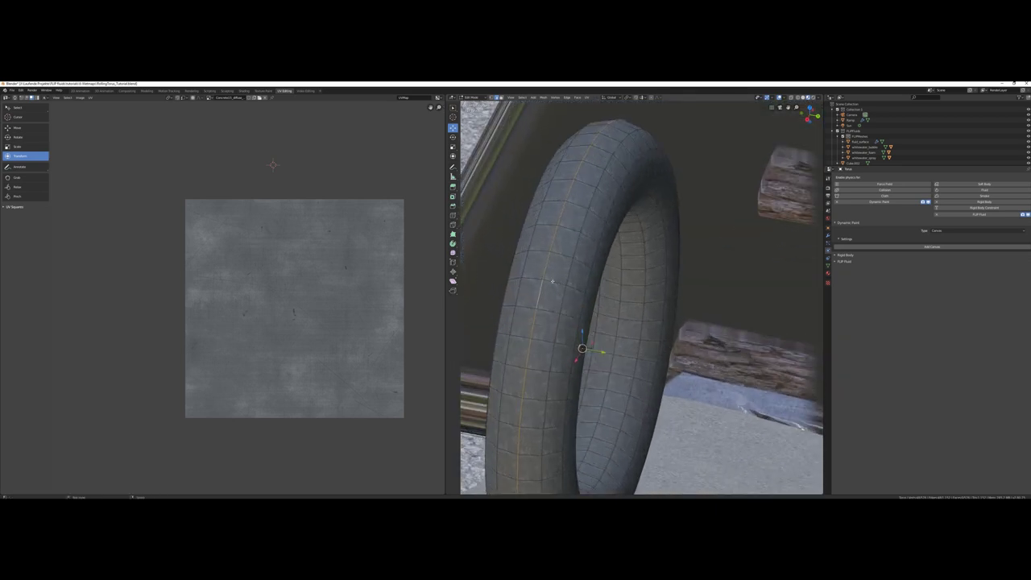
{"action": "left_click", "coordinate": [553, 282], "text": "alt"}
{"action": "middle_click_drag", "start_coordinate": [554, 282], "coordinate": [624, 213]}
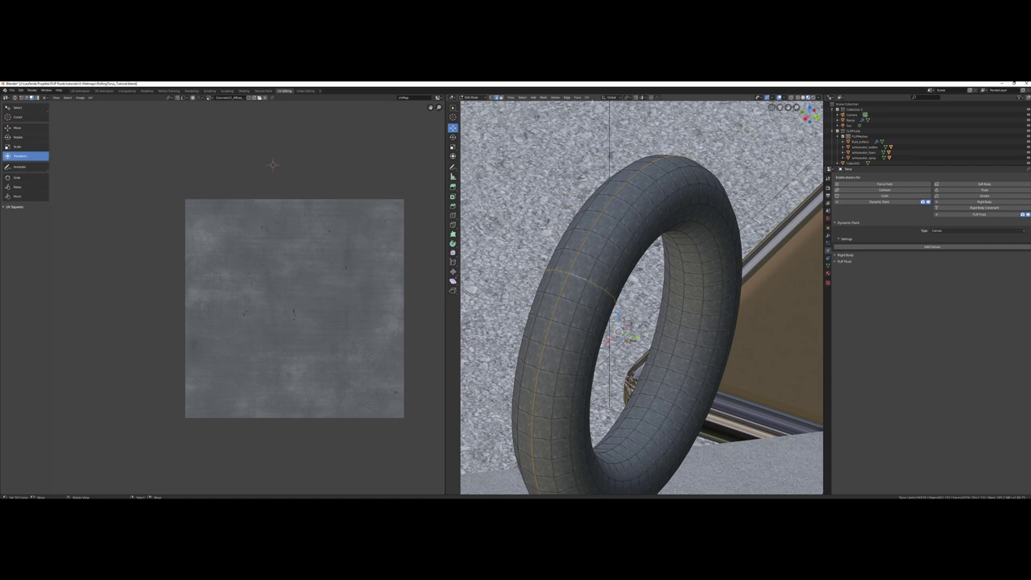
{"action": "left_click", "coordinate": [587, 98]}
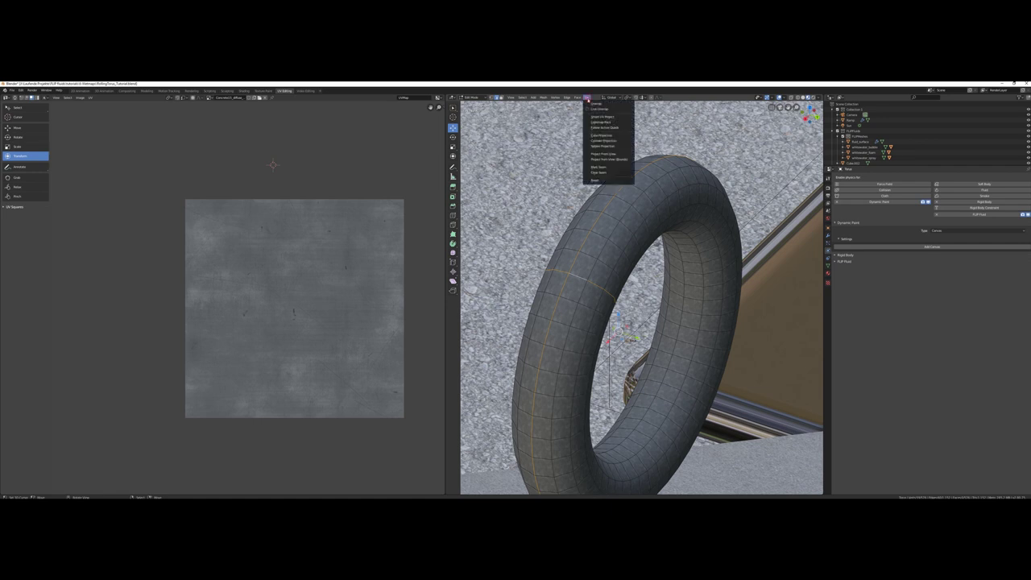
{"action": "left_click", "coordinate": [599, 167]}
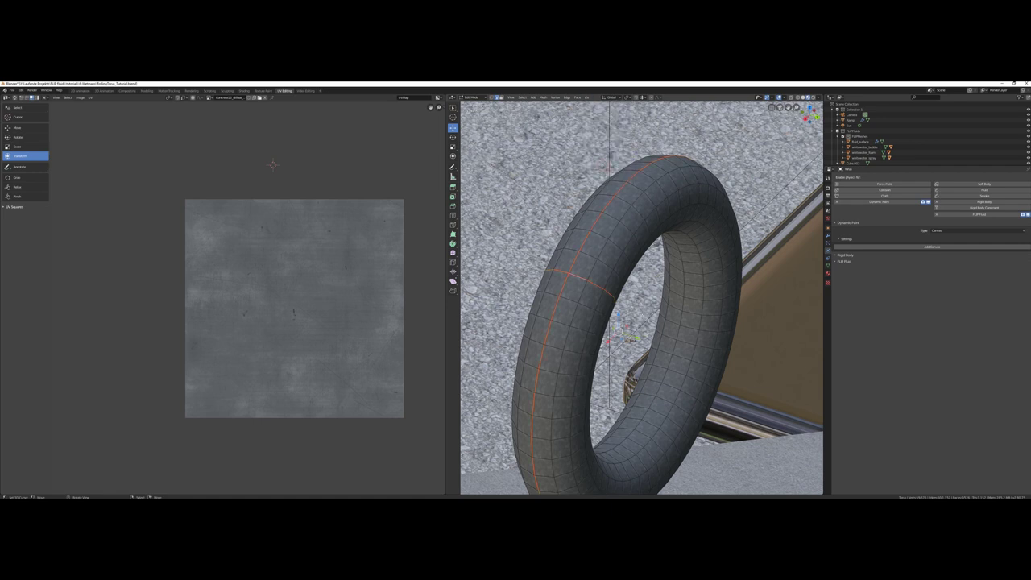
Unwrap the entire torus using the outer rim and cross-section seams, and return to Object Mode
{"action": "key", "text": "a"}
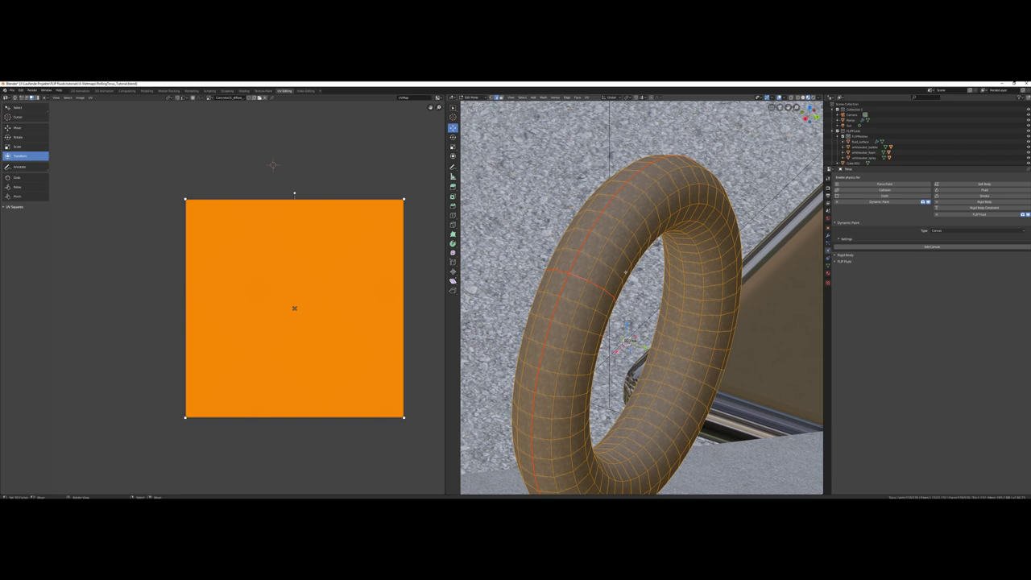
{"action": "key", "text": "u"}
{"action": "left_click", "coordinate": [605, 273]}
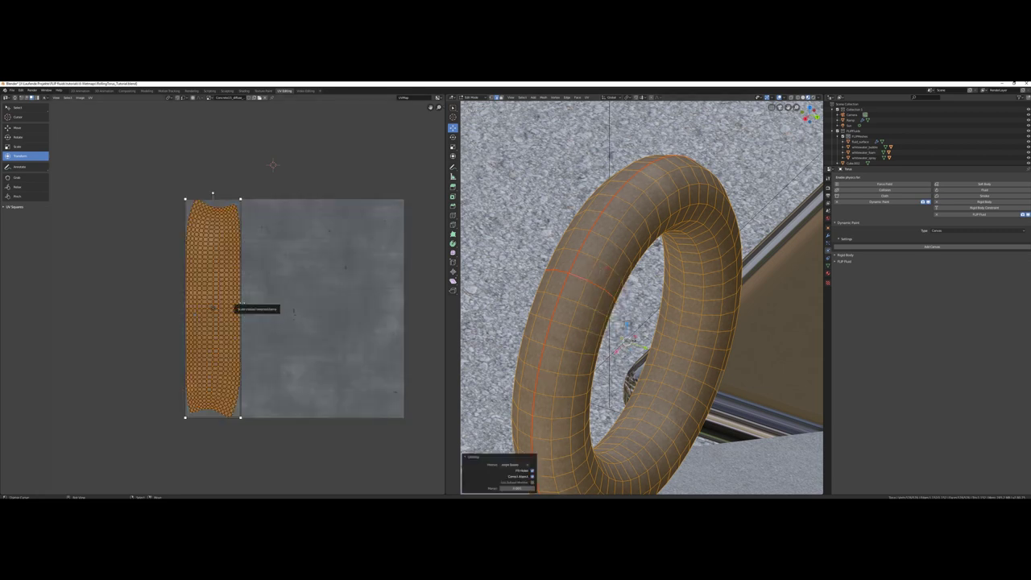
{"action": "key", "text": "Tab"}
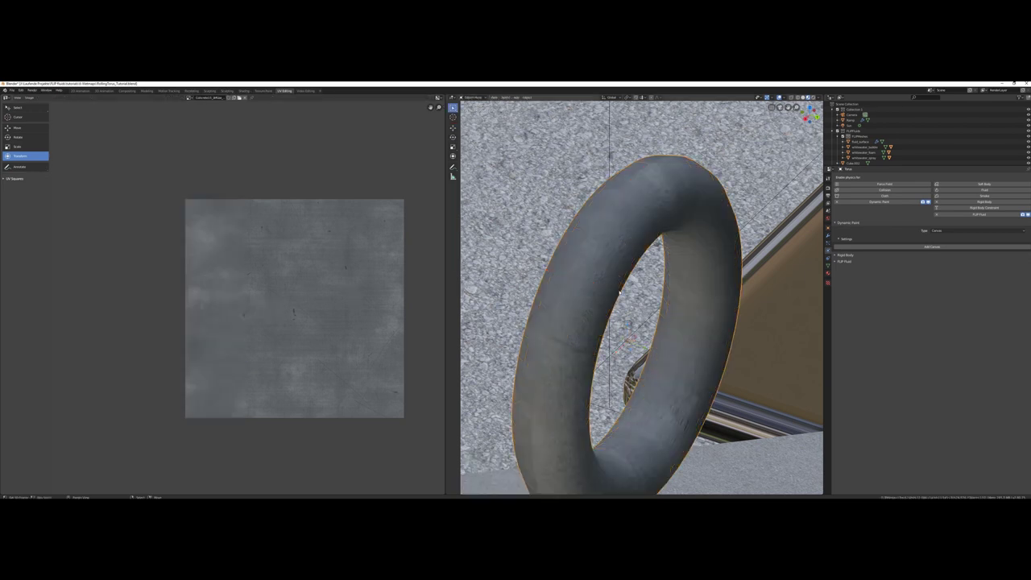
Examine the concrete texture and the seam locations on the torus surface from several angles
{"action": "middle_click_drag", "start_coordinate": [600, 295], "coordinate": [619, 283]}
{"action": "scroll", "coordinate": [635, 264], "scroll_direction": "up", "scroll_amount": 5}
{"action": "scroll", "coordinate": [652, 266], "scroll_direction": "down", "scroll_amount": 7}
{"action": "scroll", "coordinate": [603, 282], "scroll_direction": "up", "scroll_amount": 4}
{"action": "scroll", "coordinate": [619, 283], "scroll_direction": "down", "scroll_amount": 4}
{"action": "middle_click_drag", "start_coordinate": [698, 319], "coordinate": [664, 307]}
{"action": "middle_click_drag", "start_coordinate": [666, 248], "coordinate": [694, 333]}
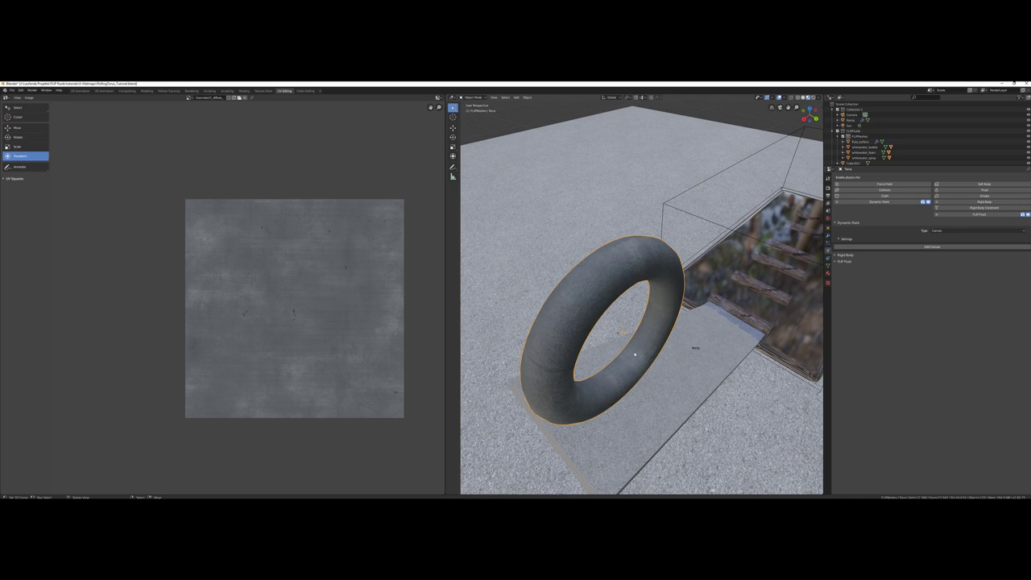
{"action": "scroll", "coordinate": [600, 382], "scroll_direction": "up", "scroll_amount": 1}
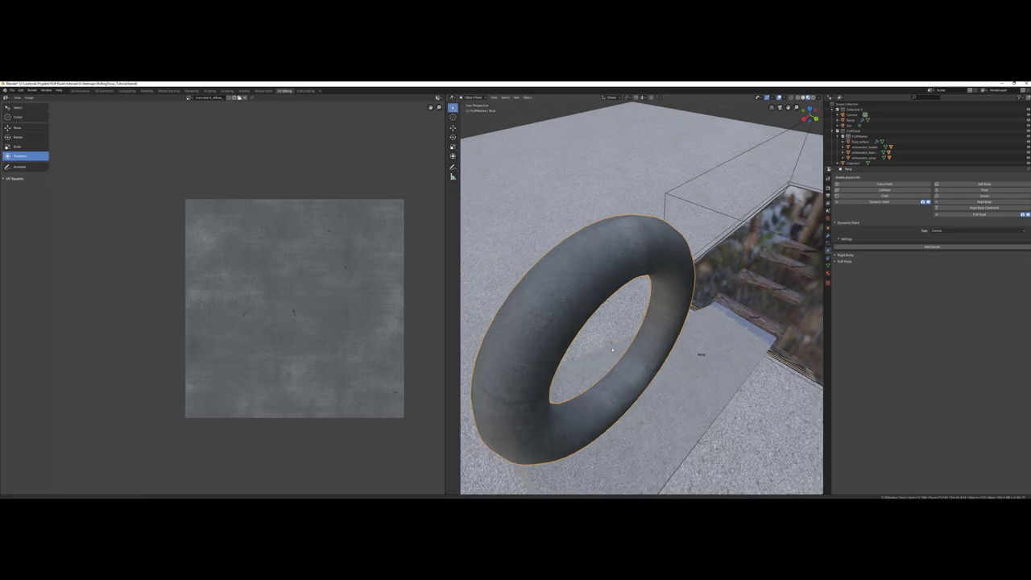
Clear the seam from the edge loop running around the torus's outer rim
{"action": "middle_click_drag", "start_coordinate": [568, 360], "coordinate": [689, 352]}
{"action": "key", "text": "Tab"}
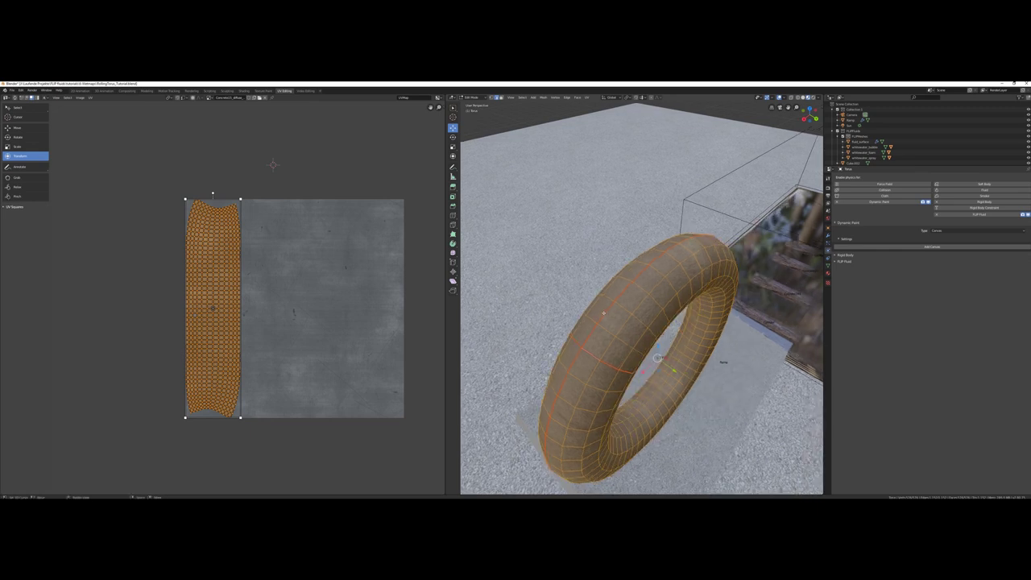
{"action": "right_click", "coordinate": [604, 314], "text": "alt"}
{"action": "left_click", "coordinate": [586, 97]}
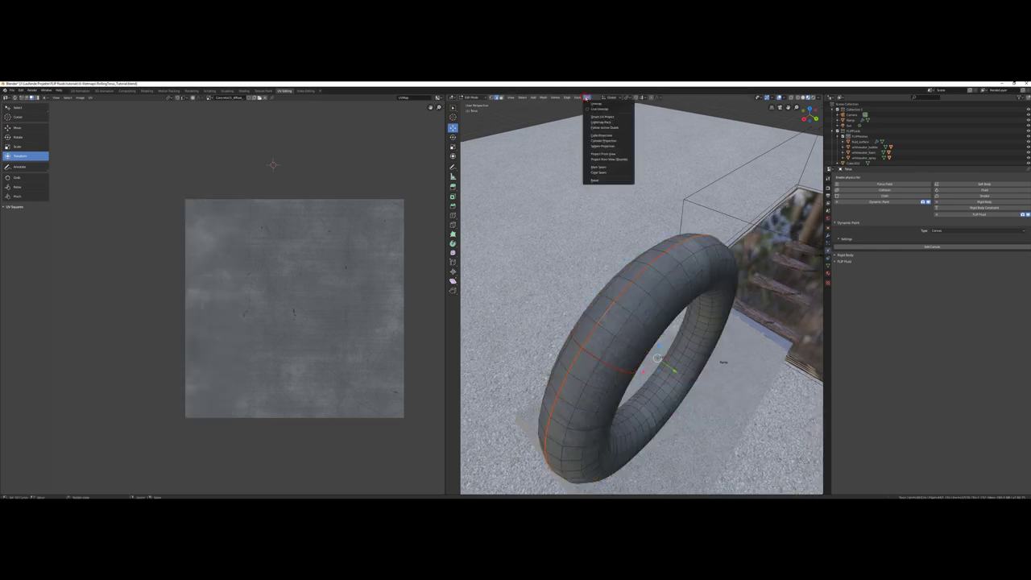
{"action": "left_click", "coordinate": [604, 173]}
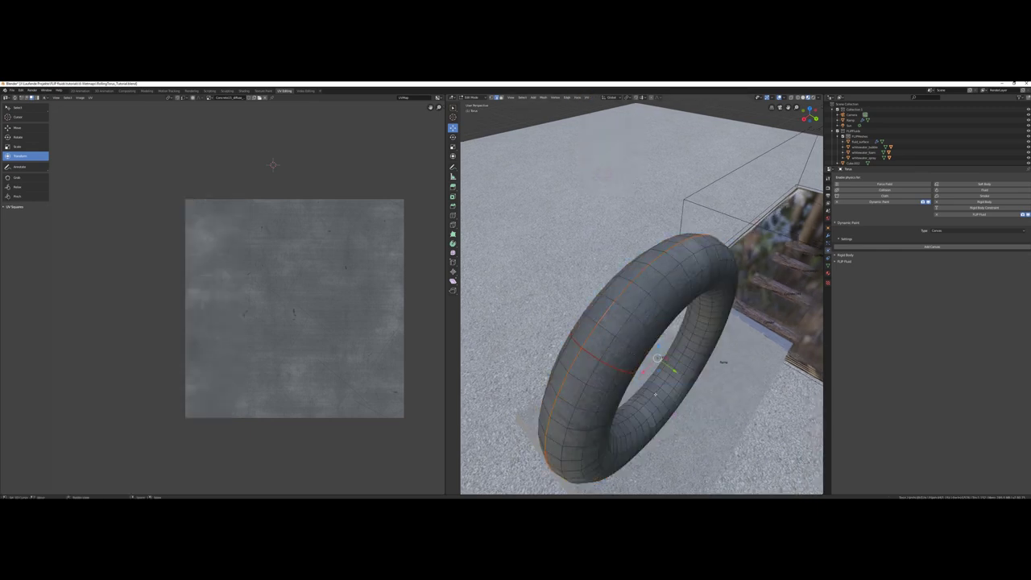
Mark the edge loop around the torus's inner rim as a seam and unwrap the entire mesh again
{"action": "left_click", "coordinate": [655, 394], "text": "alt"}
{"action": "left_click", "coordinate": [586, 98]}
{"action": "left_click", "coordinate": [604, 167]}
{"action": "key", "text": "a"}
{"action": "key", "text": "u"}
{"action": "left_click", "coordinate": [685, 360]}
Check the texture on the torus in Object Mode and inspect its UV faces up close in Edit Mode
{"action": "key", "text": "Tab"}
{"action": "mouse_move", "coordinate": [699, 390]}
{"action": "middle_mouse_down"}
{"action": "mouse_move", "coordinate": [690, 357]}
{"action": "mouse_move", "coordinate": [718, 380]}
{"action": "mouse_move", "coordinate": [686, 375]}
{"action": "middle_mouse_up"}
{"action": "key", "text": "Tab"}
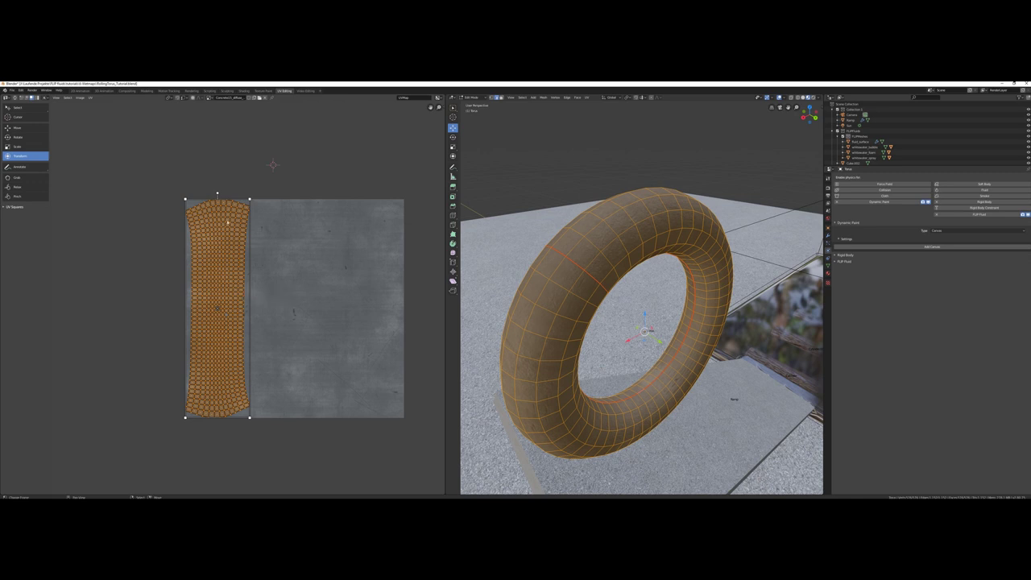
{"action": "middle_click_drag", "start_coordinate": [274, 321], "coordinate": [338, 324]}
{"action": "scroll", "coordinate": [402, 319], "scroll_direction": "up", "scroll_amount": 5}
{"action": "scroll", "coordinate": [402, 319], "scroll_direction": "up", "scroll_amount": 6}
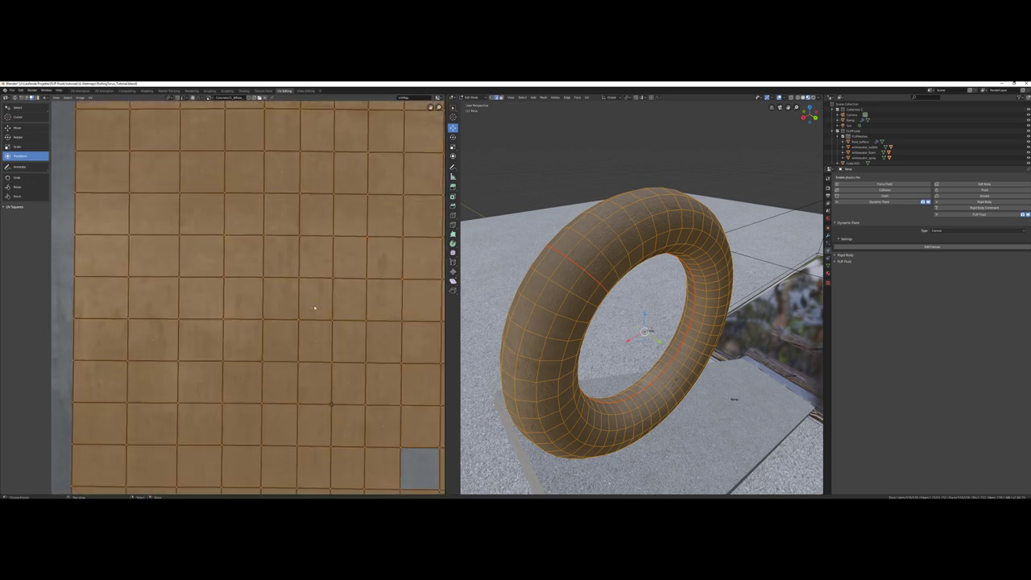
Deselect all UVs and flatten the upper edge of a UV face near the grid's middle by scaling it to 0 along Y
{"action": "scroll", "coordinate": [318, 307], "scroll_direction": "up", "scroll_amount": 2}
{"action": "key", "text": "alt+a"}
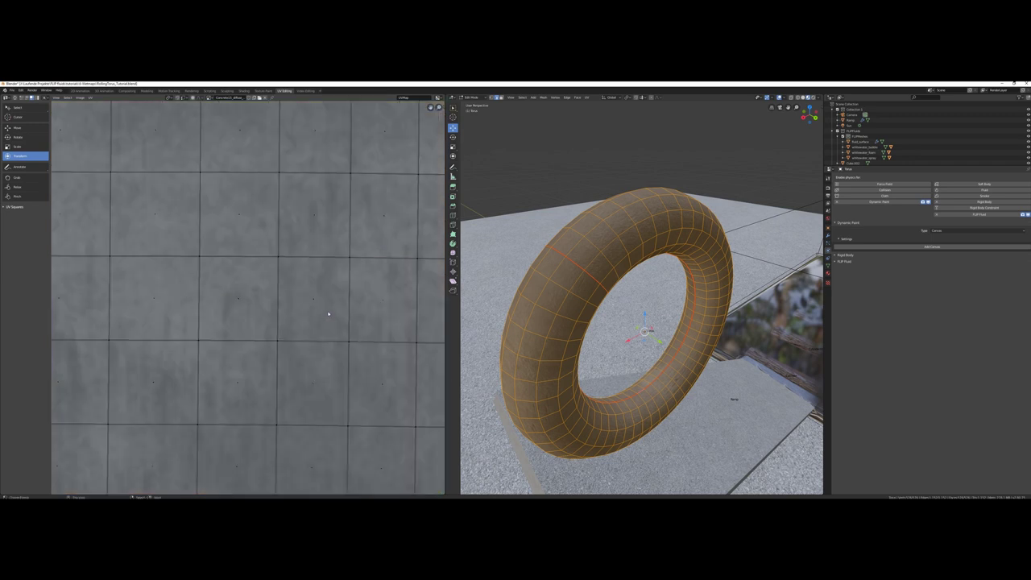
{"action": "scroll", "coordinate": [330, 314], "scroll_direction": "up", "scroll_amount": 2}
{"action": "scroll", "coordinate": [332, 315], "scroll_direction": "down", "scroll_amount": 3}
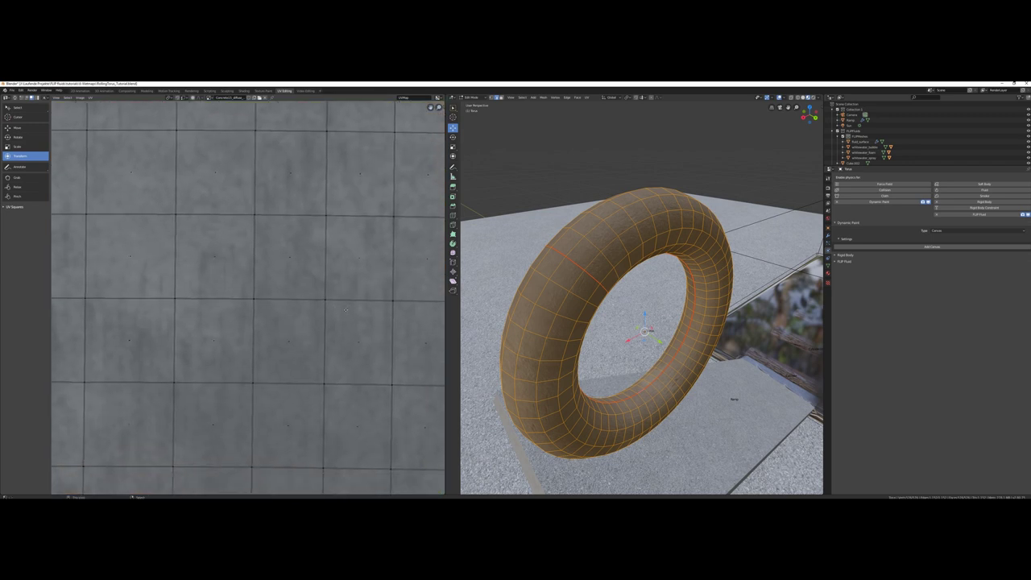
{"action": "middle_click_drag", "start_coordinate": [381, 277], "coordinate": [376, 306]}
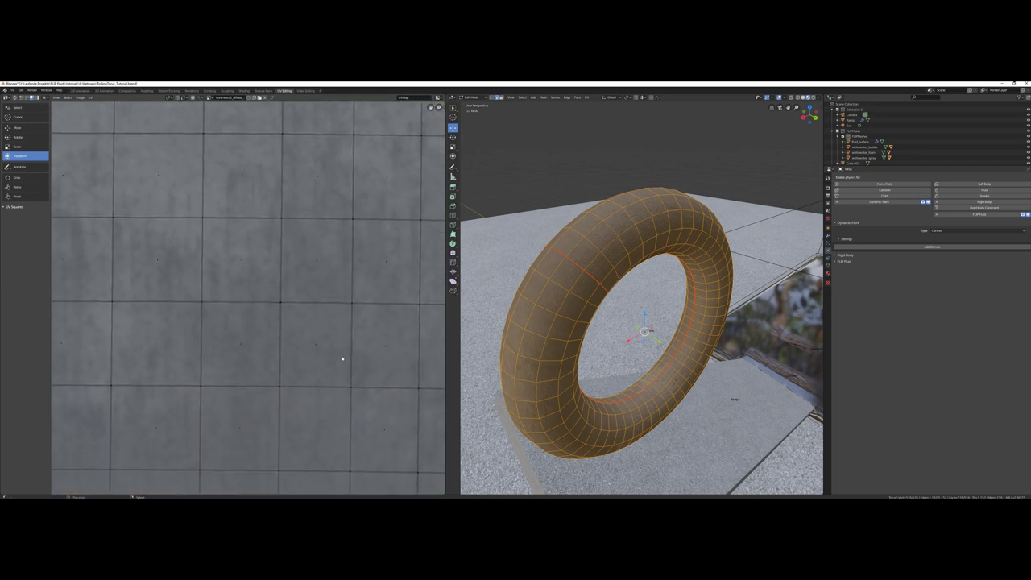
{"action": "right_click", "coordinate": [315, 301]}
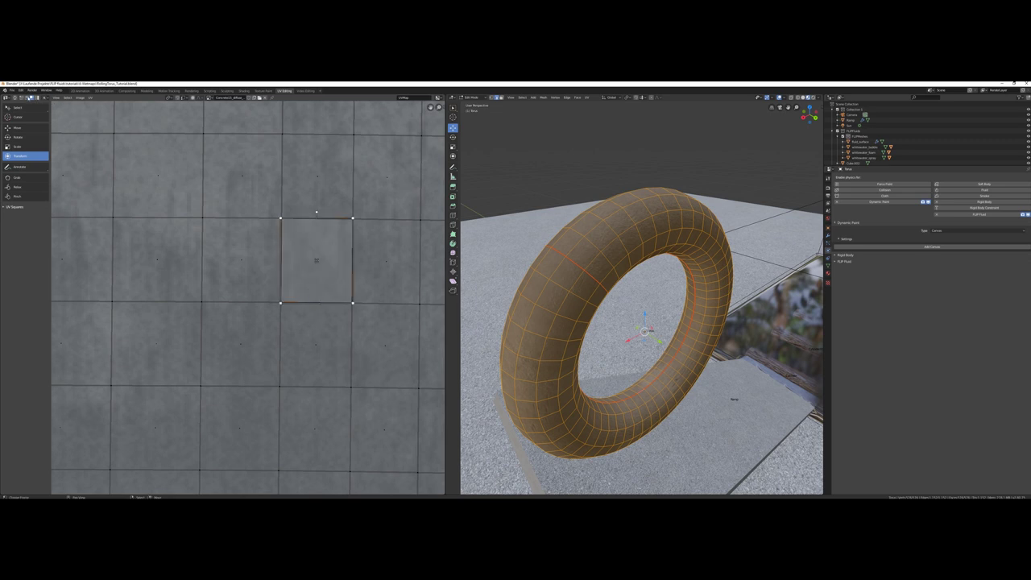
{"action": "left_click", "coordinate": [26, 97]}
{"action": "left_click", "coordinate": [300, 302]}
{"action": "scroll", "coordinate": [334, 320], "scroll_direction": "up", "scroll_amount": 2}
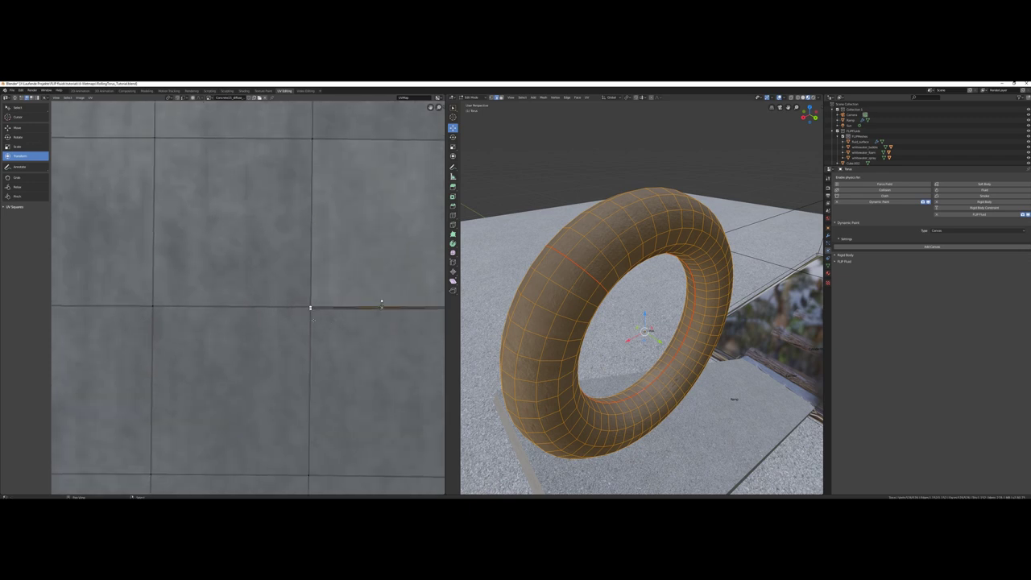
{"action": "scroll", "coordinate": [310, 306], "scroll_direction": "up", "scroll_amount": 1}
{"action": "key", "text": "s"}
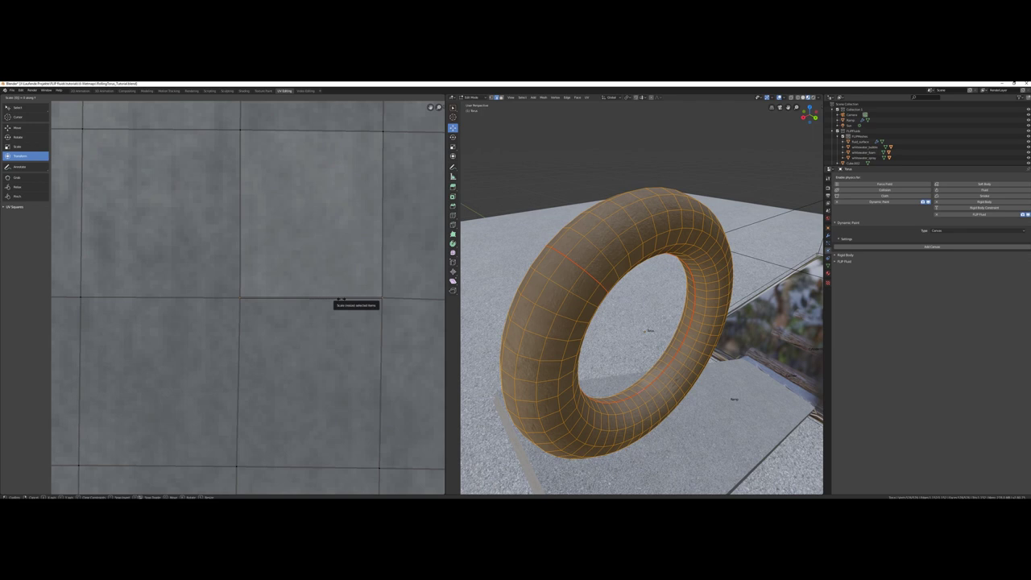
{"action": "left_click", "coordinate": [340, 299]}
Flatten the lower edge of the same UV face by scaling it to 0 along Y
{"action": "middle_click_drag", "start_coordinate": [335, 392], "coordinate": [334, 361]}
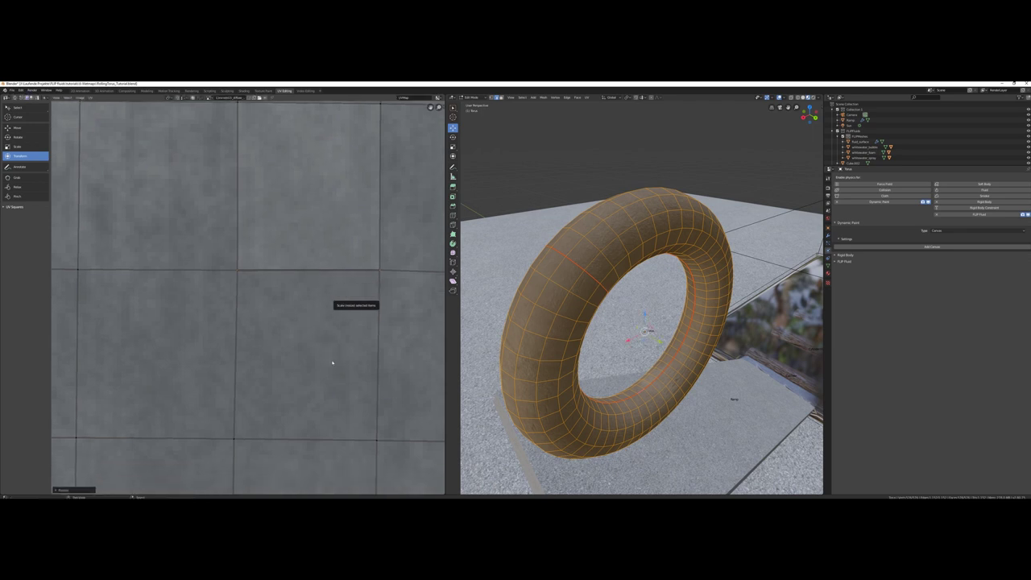
{"action": "left_click", "coordinate": [331, 438]}
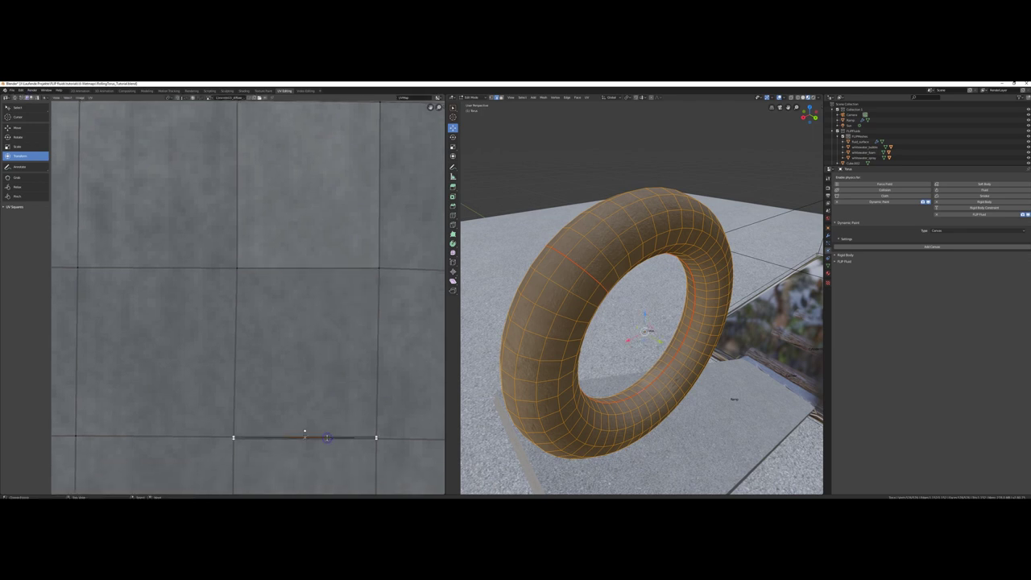
{"action": "key", "text": "s"}
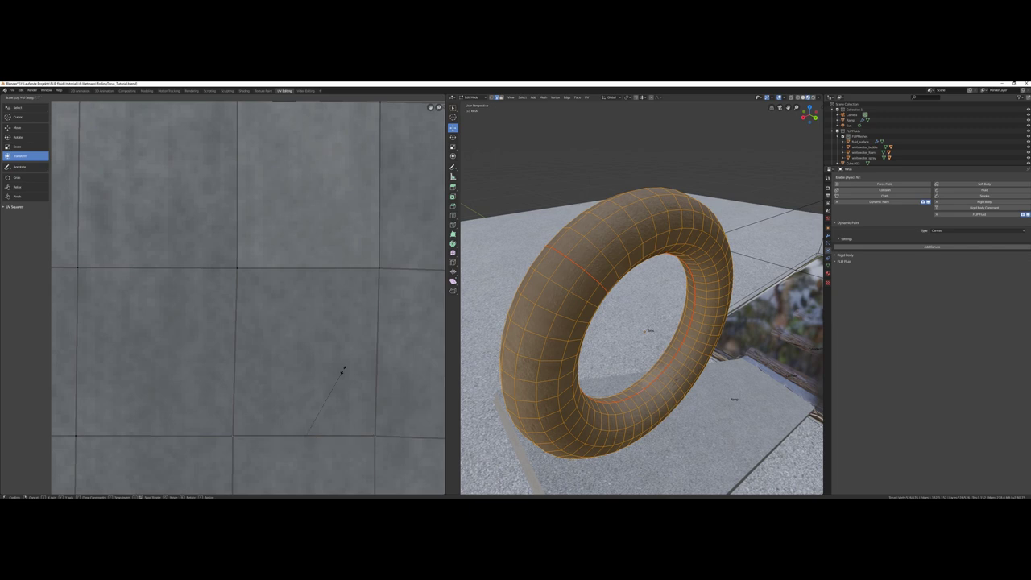
{"action": "left_click", "coordinate": [342, 371]}
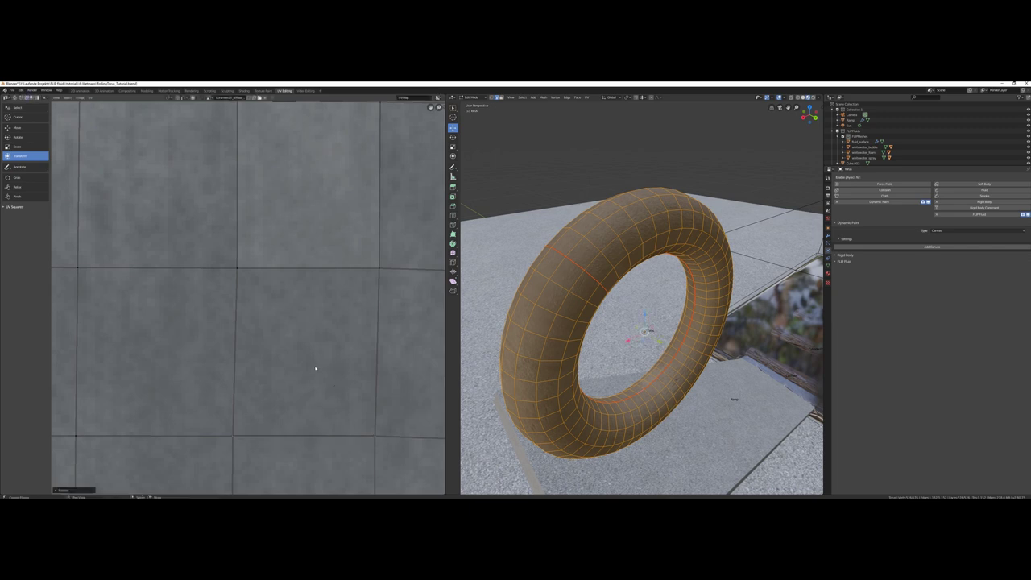
Straighten the left and right edges of that UV face by scaling each one to 0 along X
{"action": "left_click", "coordinate": [235, 353]}
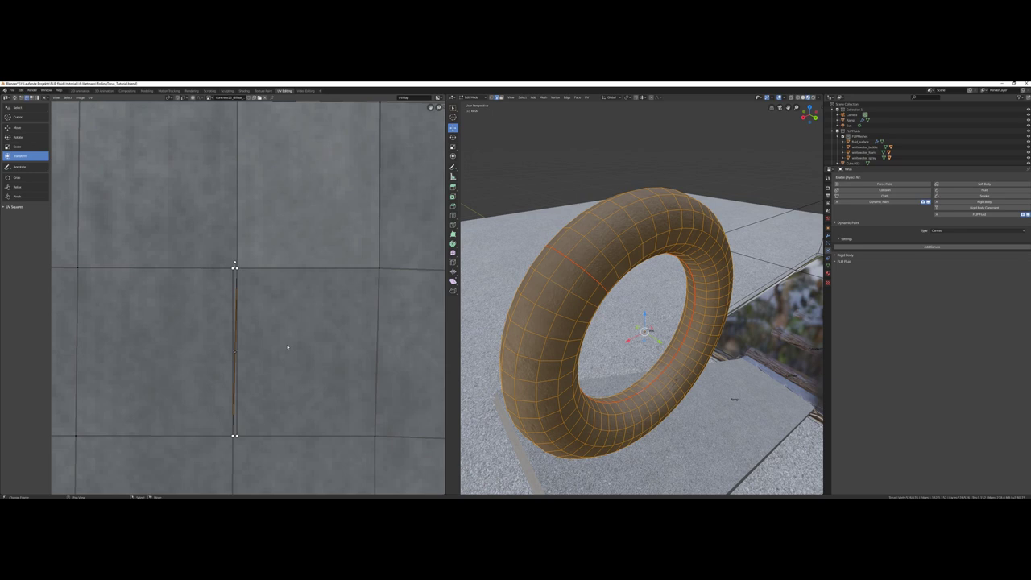
{"action": "key", "text": "s"}
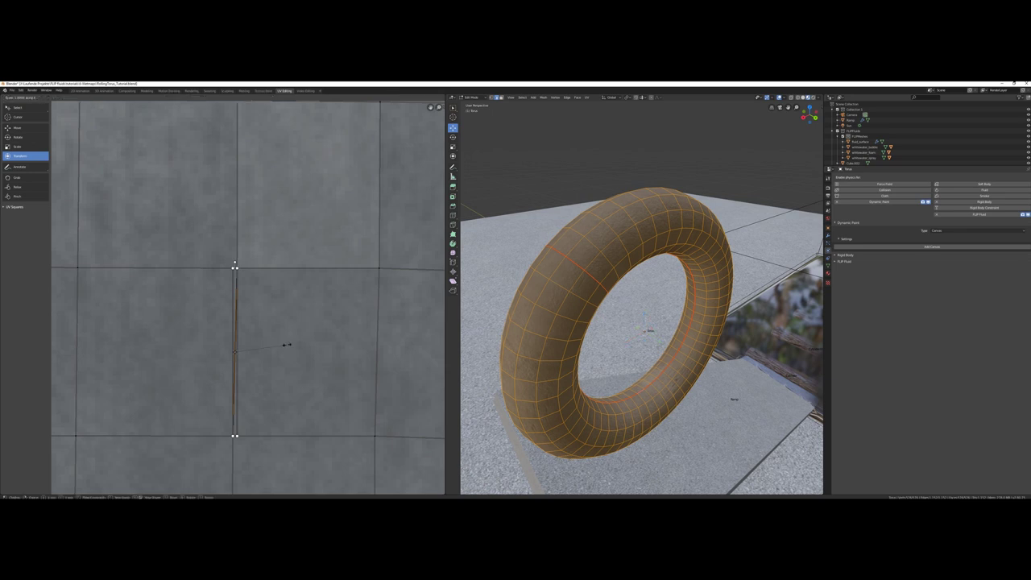
{"action": "key", "text": "0"}
{"action": "key", "text": "Return"}
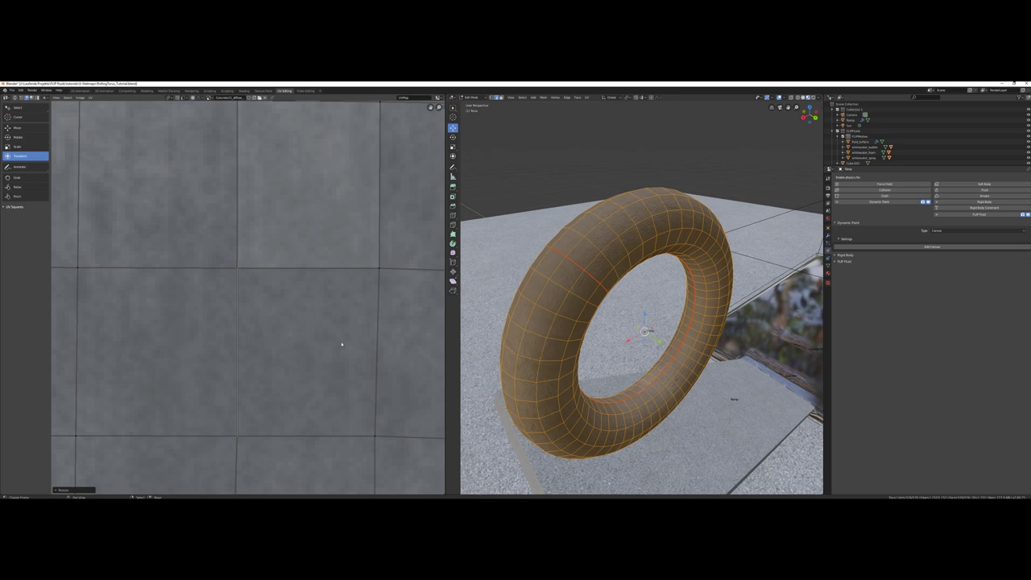
{"action": "right_click", "coordinate": [378, 335]}
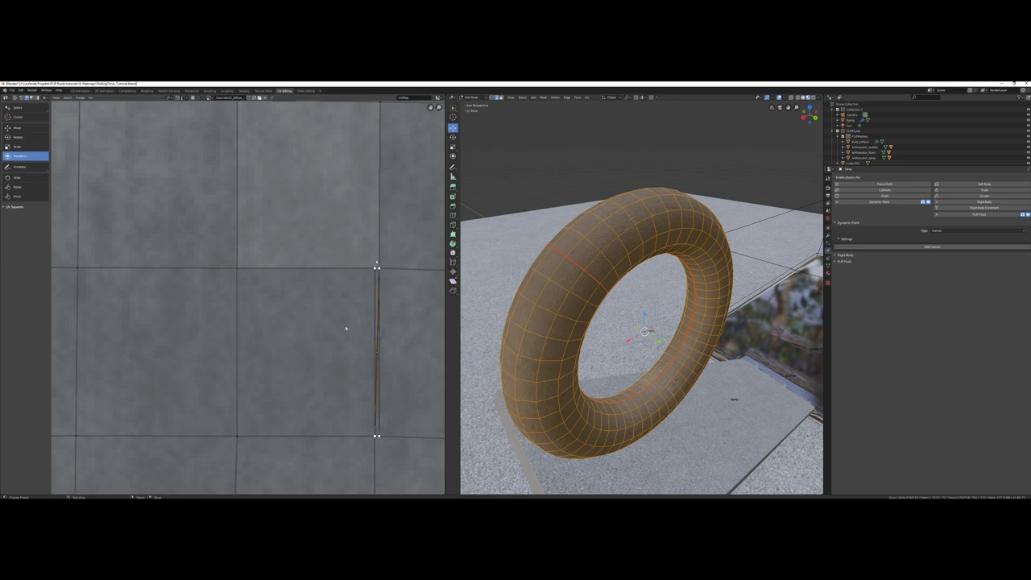
{"action": "key", "text": "s"}
{"action": "key", "text": "x"}
{"action": "key", "text": "0"}
{"action": "left_click", "coordinate": [345, 326]}
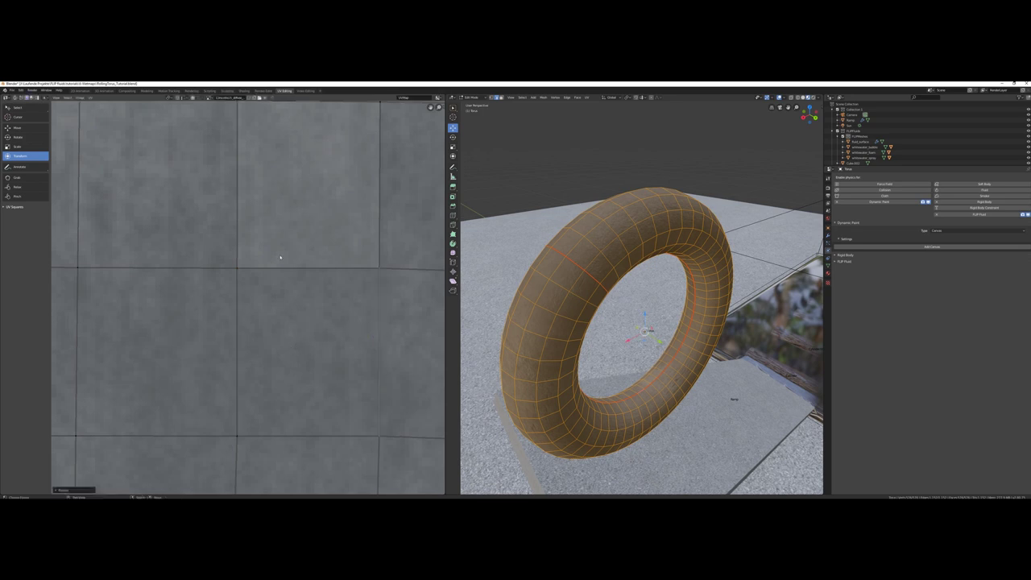
Make the straightened UV face active and unwrap the torus with Follow Active Quads using the Length Average edge length mode
{"action": "left_click", "coordinate": [31, 97]}
{"action": "left_click", "coordinate": [307, 357]}
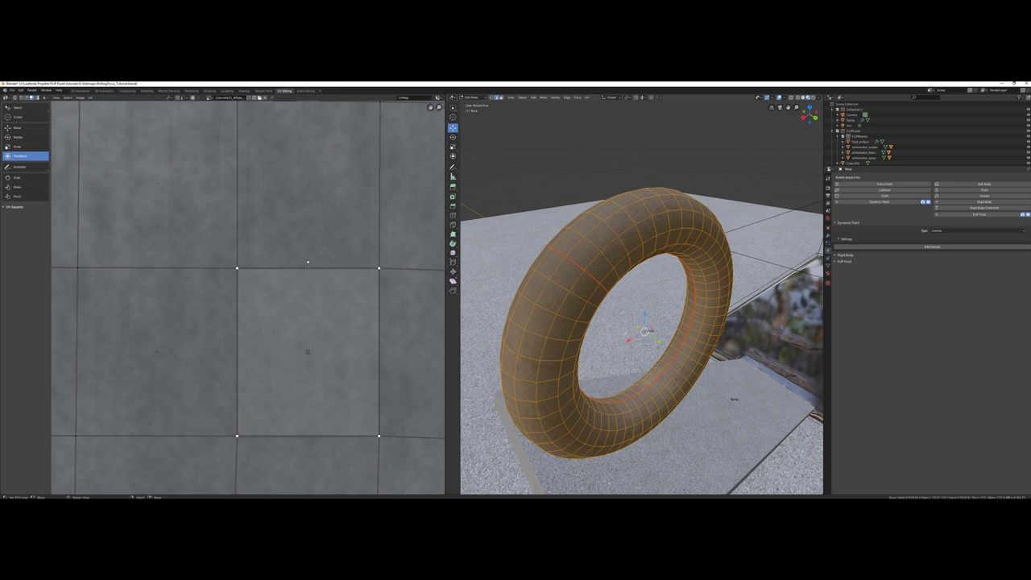
{"action": "key", "text": "u"}
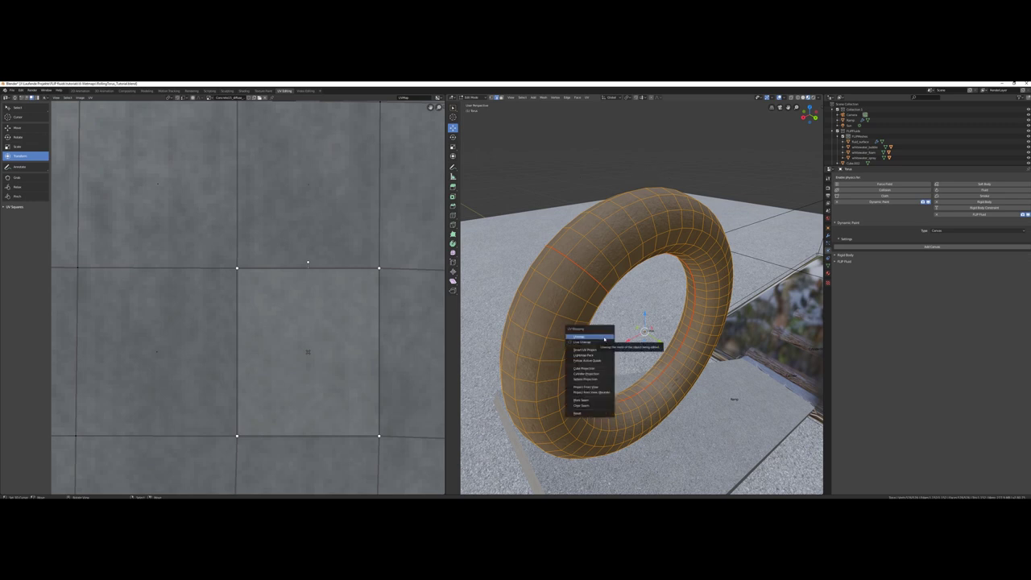
{"action": "left_click", "coordinate": [588, 360]}
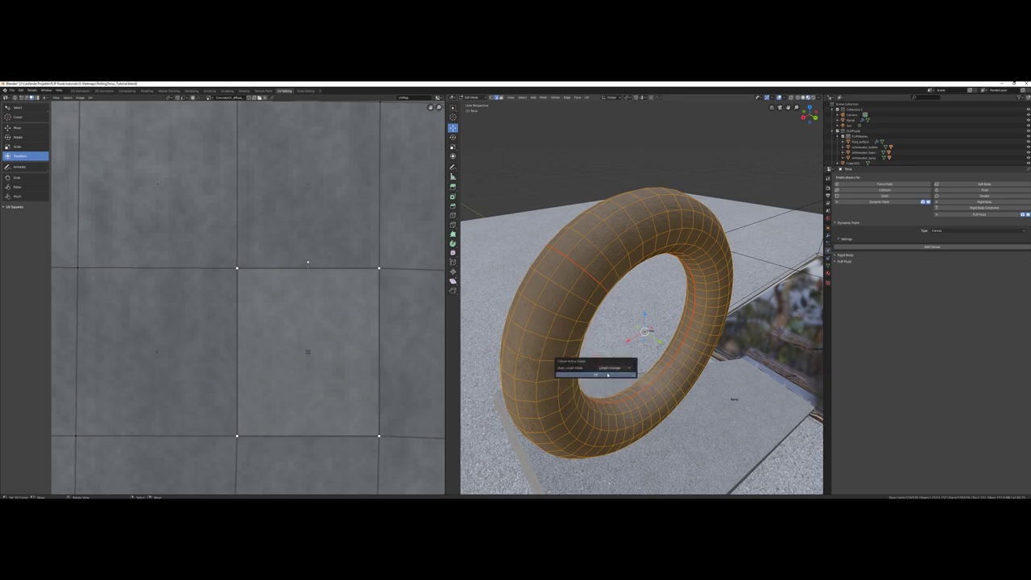
{"action": "left_click", "coordinate": [601, 375]}
{"action": "scroll", "coordinate": [289, 271], "scroll_direction": "down", "scroll_amount": 5}
{"action": "scroll", "coordinate": [289, 271], "scroll_direction": "down", "scroll_amount": 6}
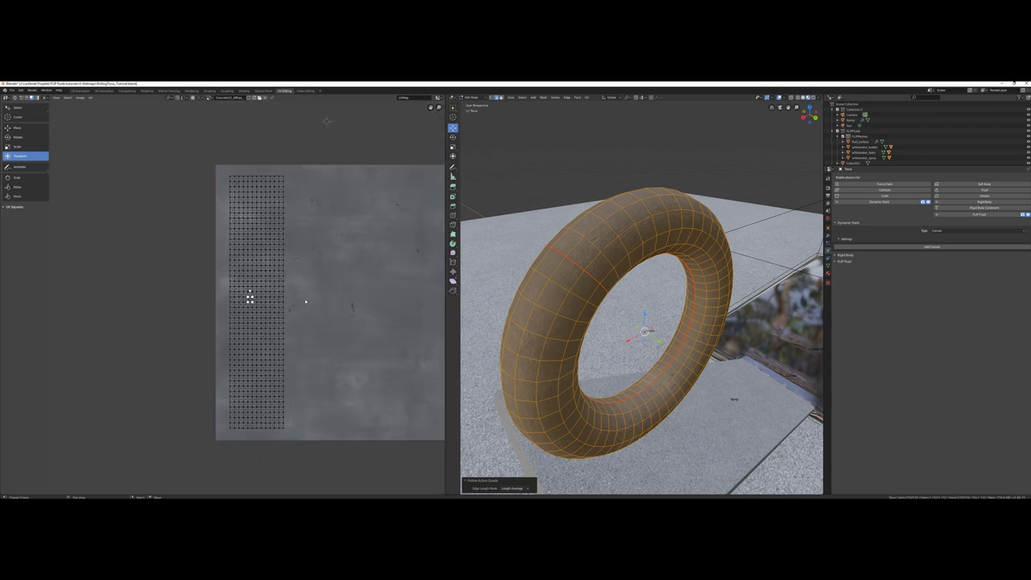
Select the whole UV grid and stretch it horizontally across most of the texture image
{"action": "key", "text": "a"}
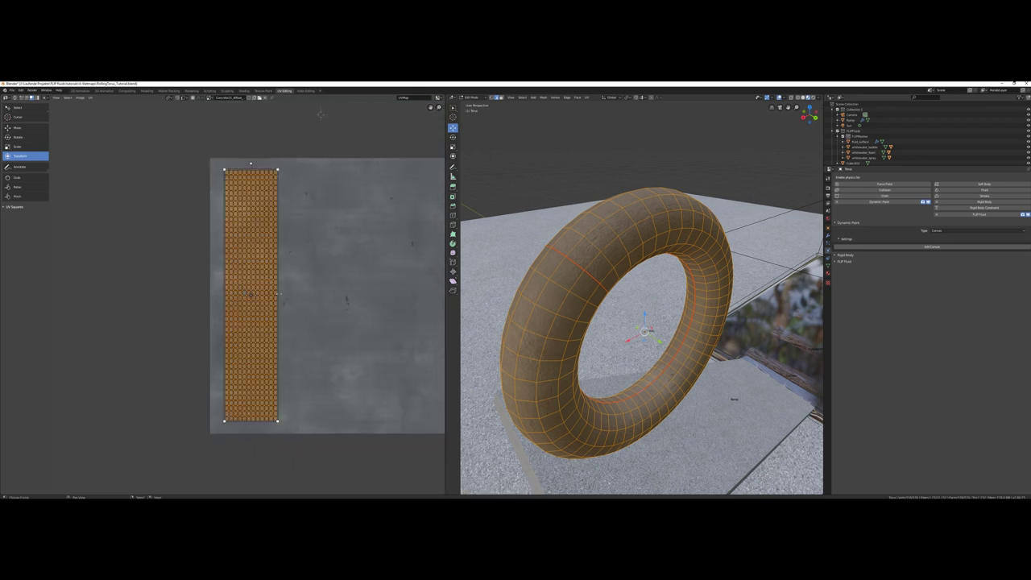
{"action": "left_click_drag", "start_coordinate": [278, 293], "coordinate": [408, 293]}
{"action": "middle_click_drag", "start_coordinate": [334, 301], "coordinate": [243, 299]}
{"action": "left_click_drag", "start_coordinate": [315, 297], "coordinate": [377, 296]}
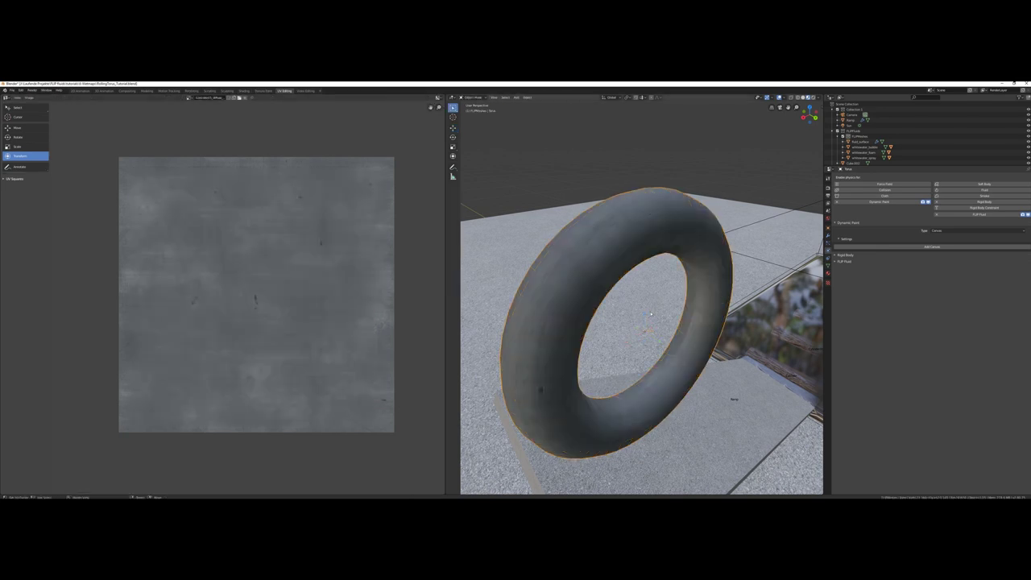
{"action": "middle_click_drag", "start_coordinate": [612, 322], "coordinate": [633, 315]}
{"action": "key", "text": "Tab"}
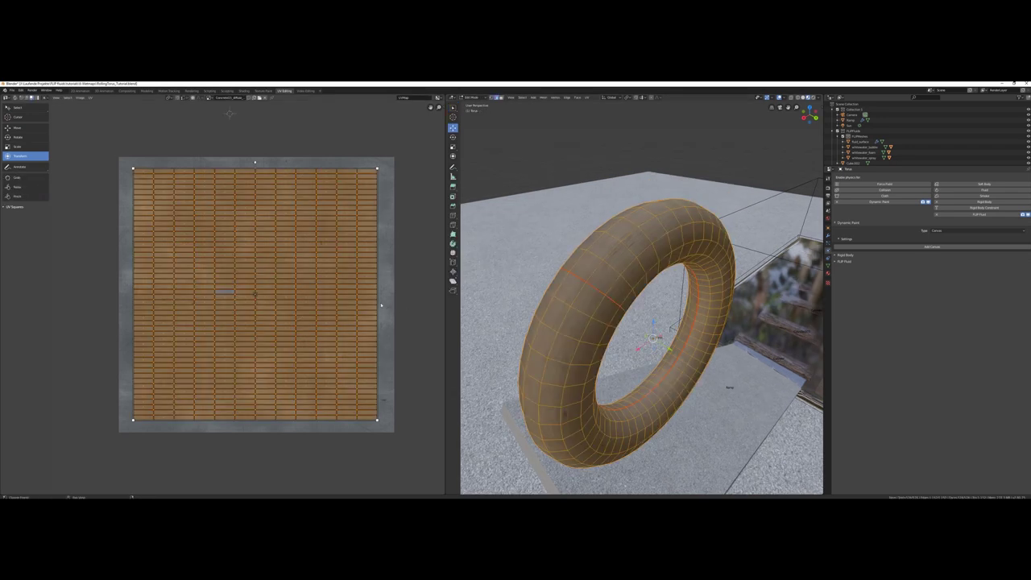
Extend all four sides of the UV grid close to the borders of the texture image
{"action": "left_click_drag", "start_coordinate": [387, 300], "coordinate": [391, 300]}
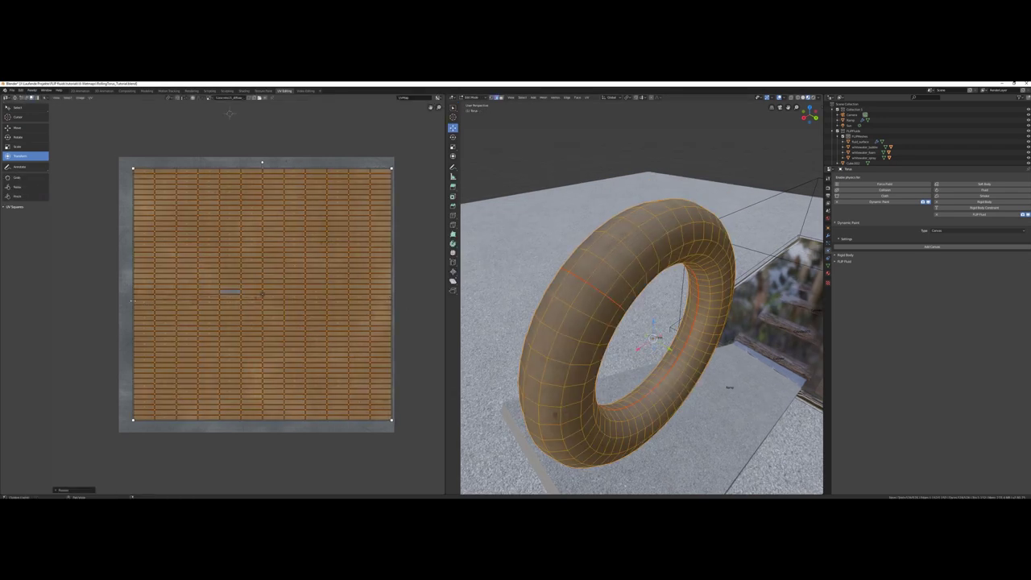
{"action": "left_click_drag", "start_coordinate": [133, 299], "coordinate": [120, 299]}
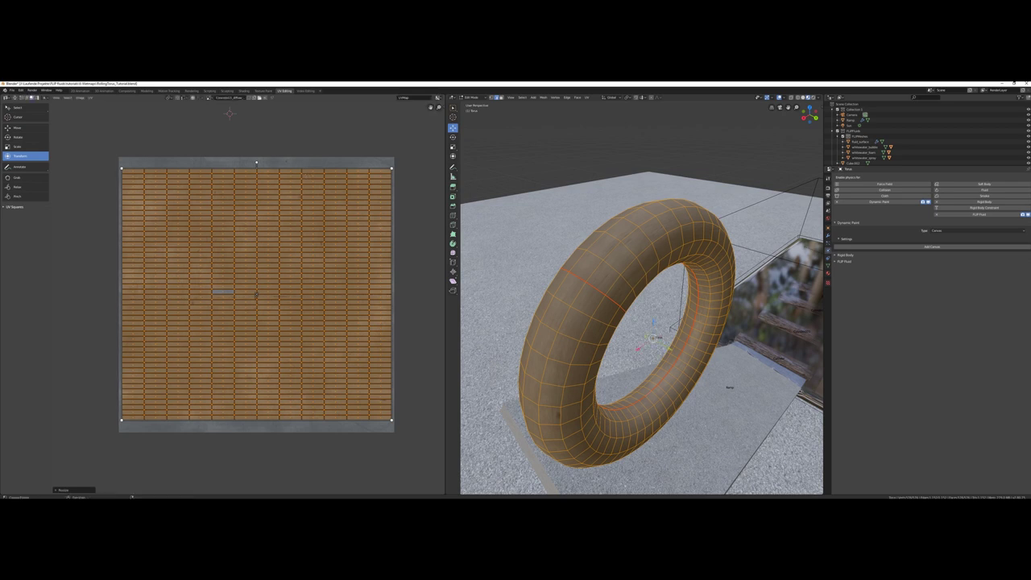
{"action": "left_click_drag", "start_coordinate": [302, 168], "coordinate": [304, 158]}
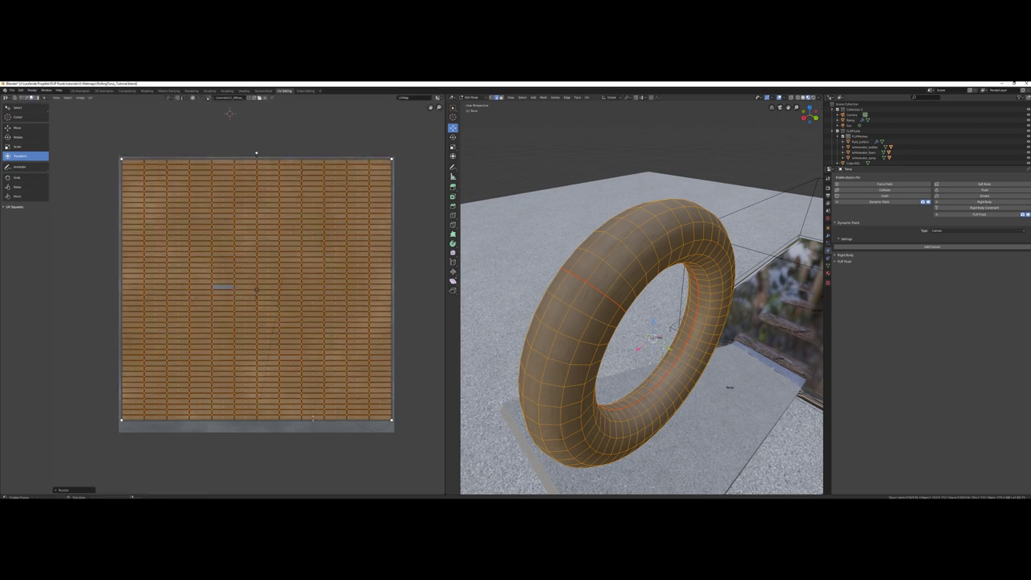
{"action": "left_click_drag", "start_coordinate": [312, 419], "coordinate": [314, 428]}
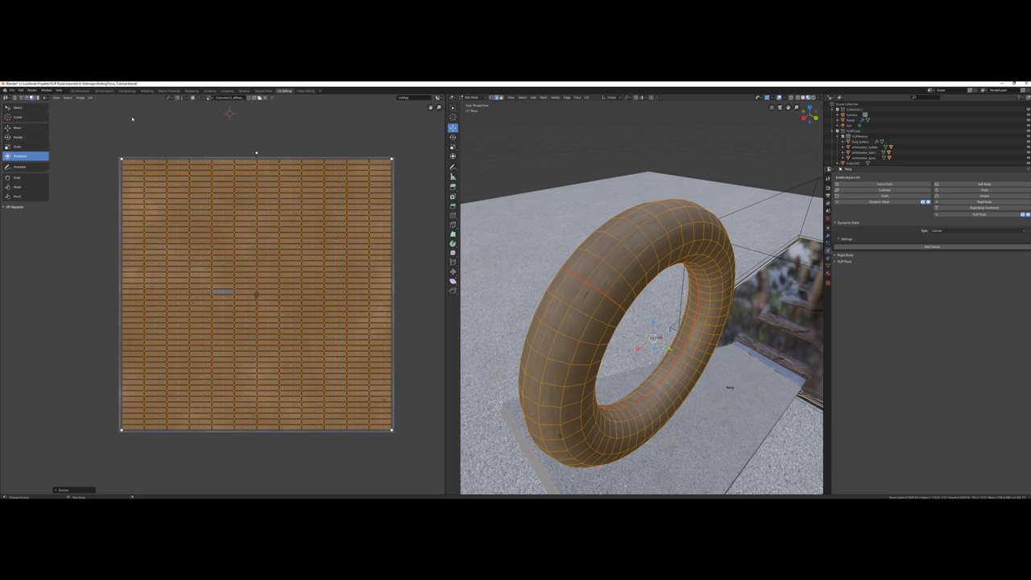
Pack the UV islands to fill the image and check the texture on the torus in Object Mode
{"action": "left_click", "coordinate": [90, 97]}
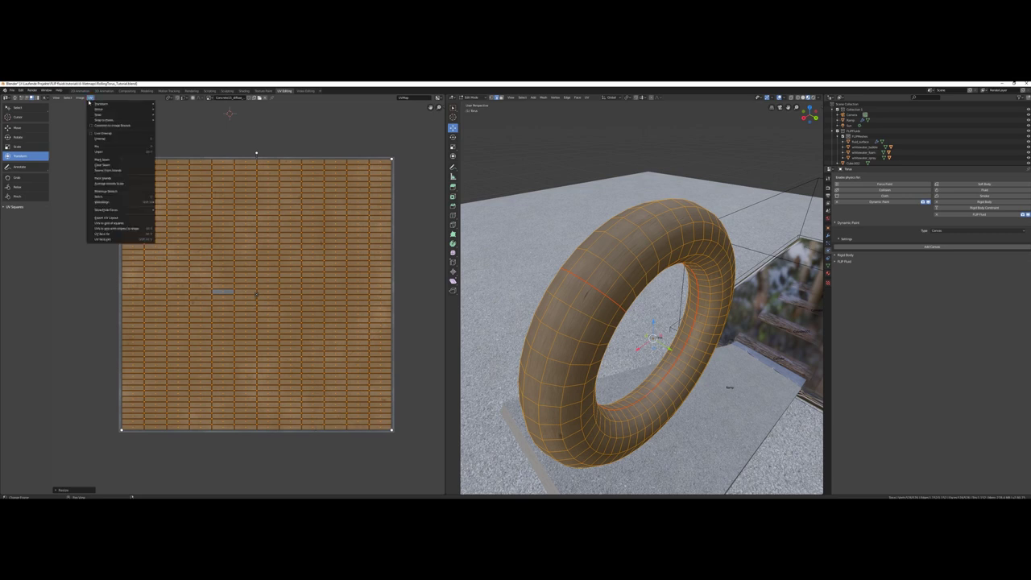
{"action": "left_click", "coordinate": [105, 177]}
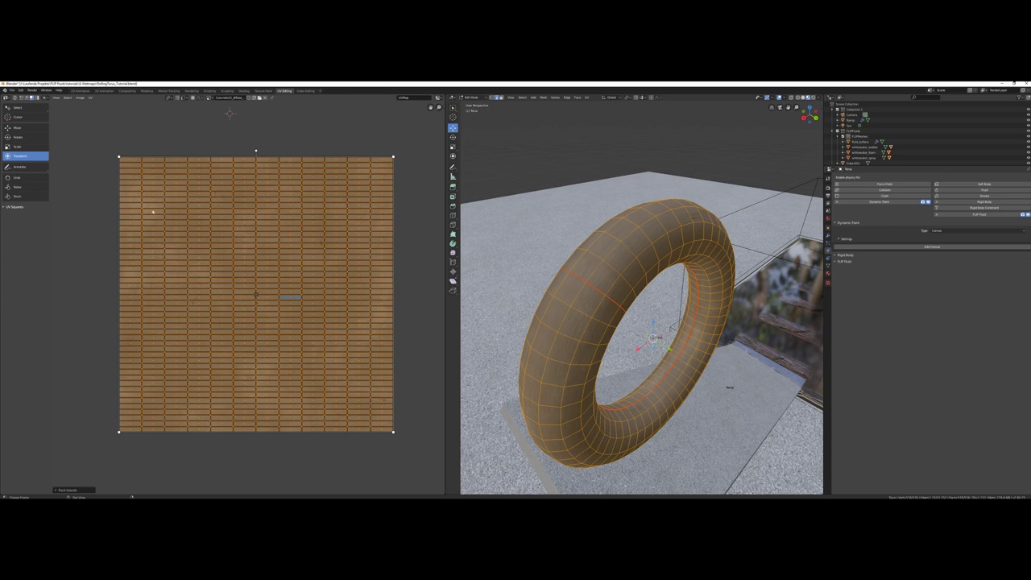
{"action": "key", "text": "Tab"}
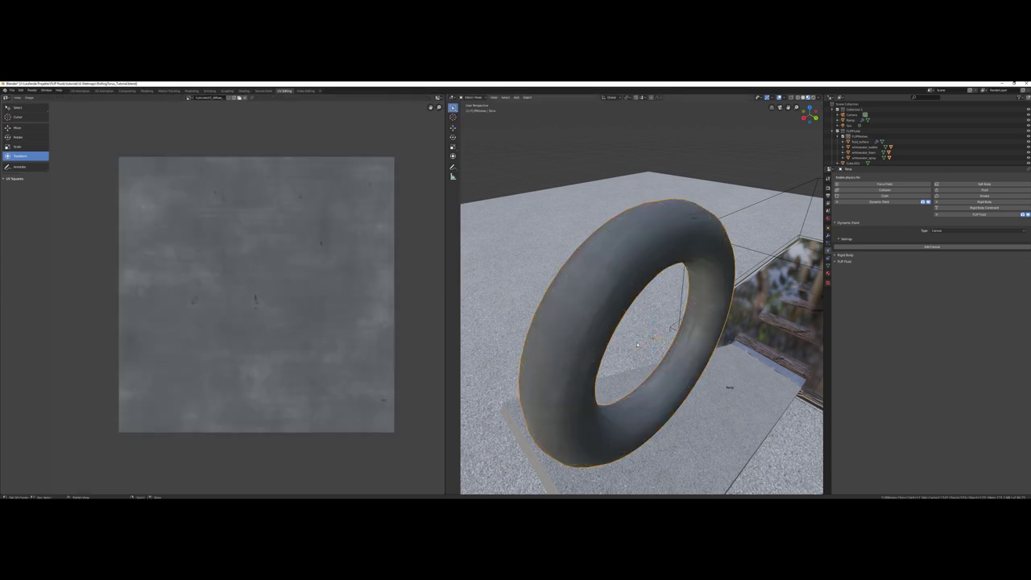
{"action": "middle_click_drag", "start_coordinate": [668, 347], "coordinate": [620, 339]}
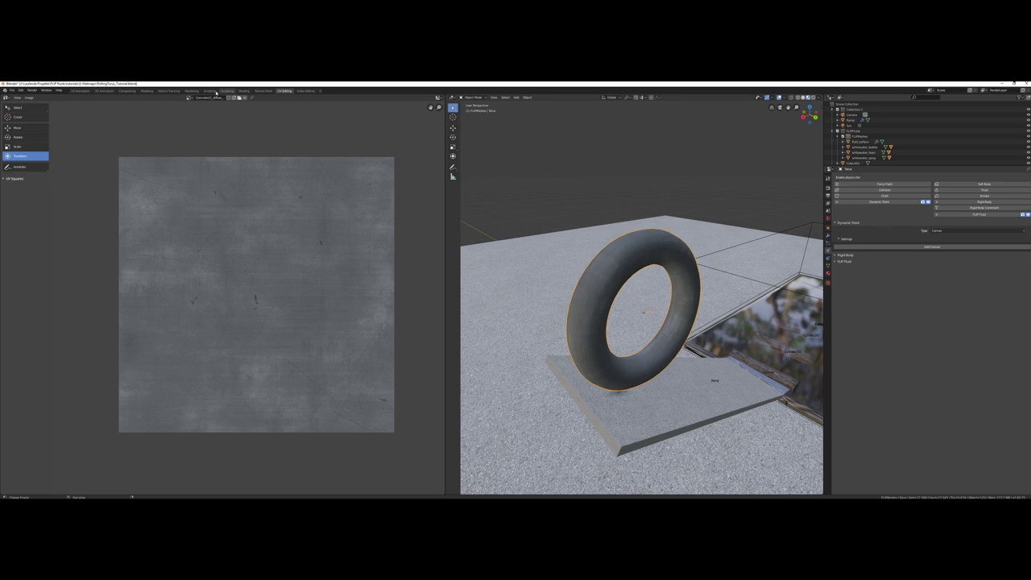
Switch to the Modeling workspace and select the fluid_surface object in the basin
{"action": "left_click", "coordinate": [147, 90]}
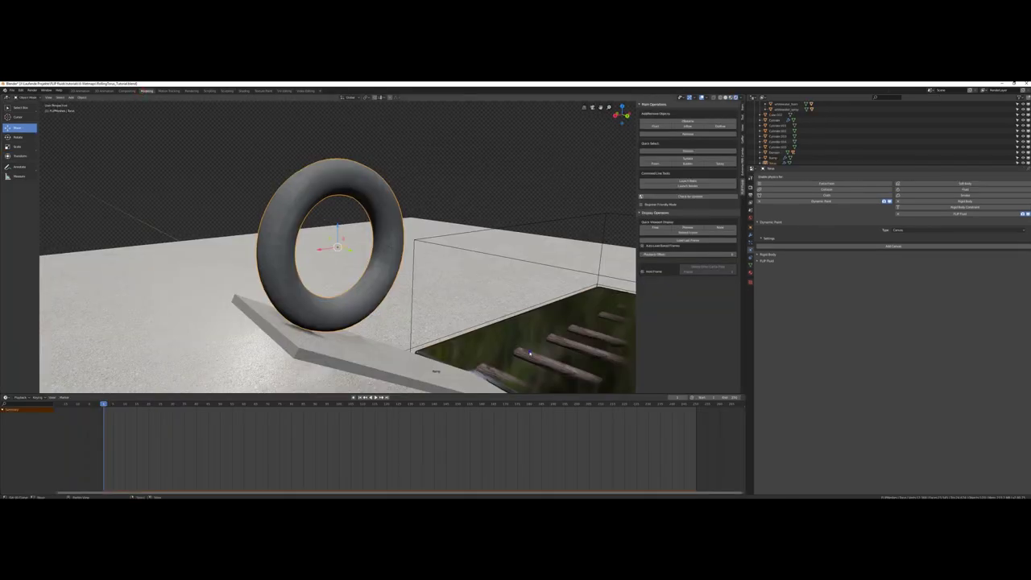
{"action": "left_click", "coordinate": [529, 352]}
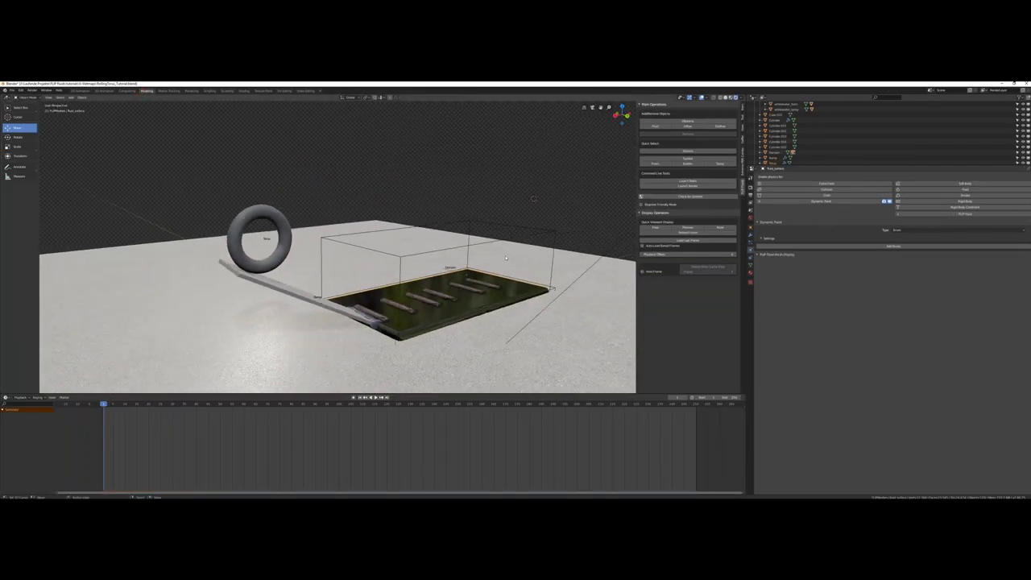
{"action": "middle_click_drag", "start_coordinate": [506, 258], "coordinate": [504, 282]}
{"action": "scroll", "coordinate": [503, 281], "scroll_direction": "up", "scroll_amount": 1}
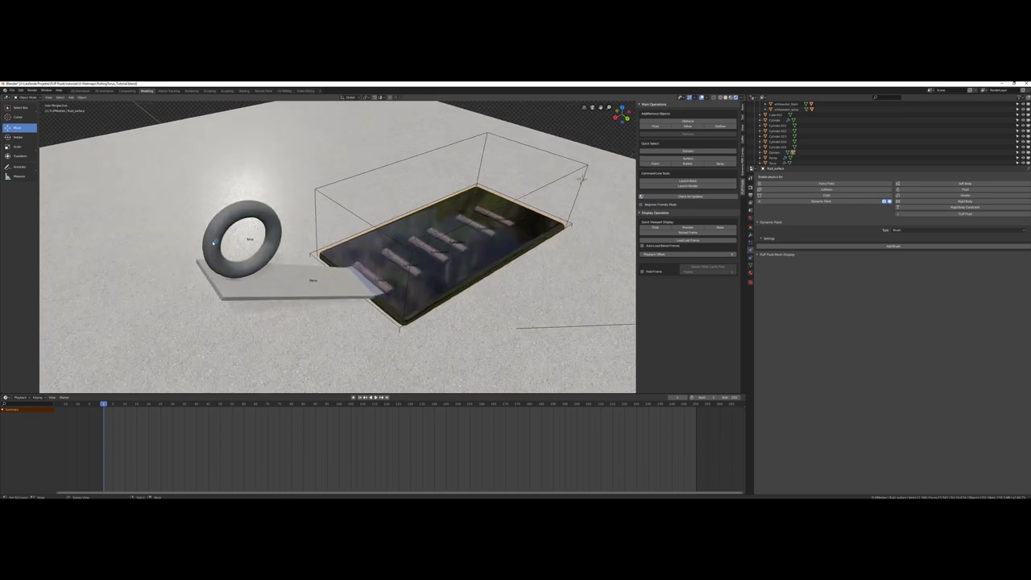
{"action": "scroll", "coordinate": [486, 309], "scroll_direction": "up", "scroll_amount": 1}
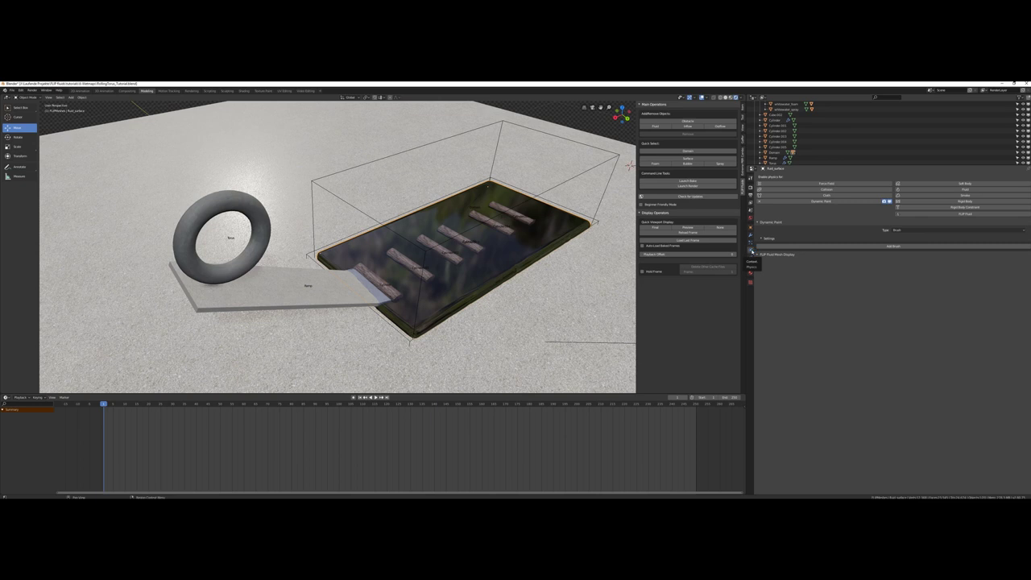
Remove and re-enable Dynamic Paint on the fluid surface, set its type to Brush, and add the brush
{"action": "left_click", "coordinate": [786, 201]}
{"action": "left_click", "coordinate": [786, 201]}
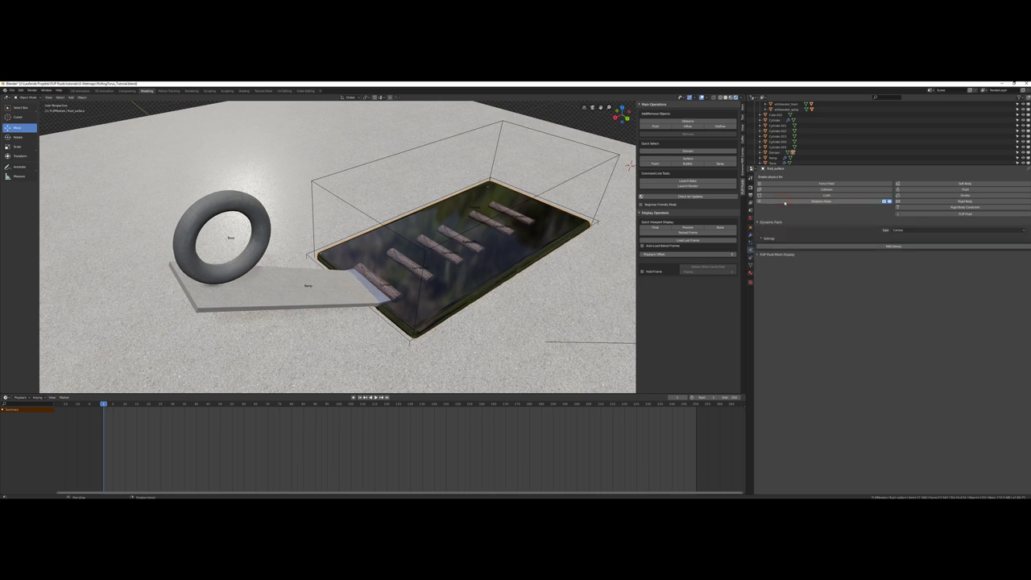
{"action": "left_click", "coordinate": [897, 231]}
{"action": "left_click", "coordinate": [898, 242]}
{"action": "left_click", "coordinate": [898, 247]}
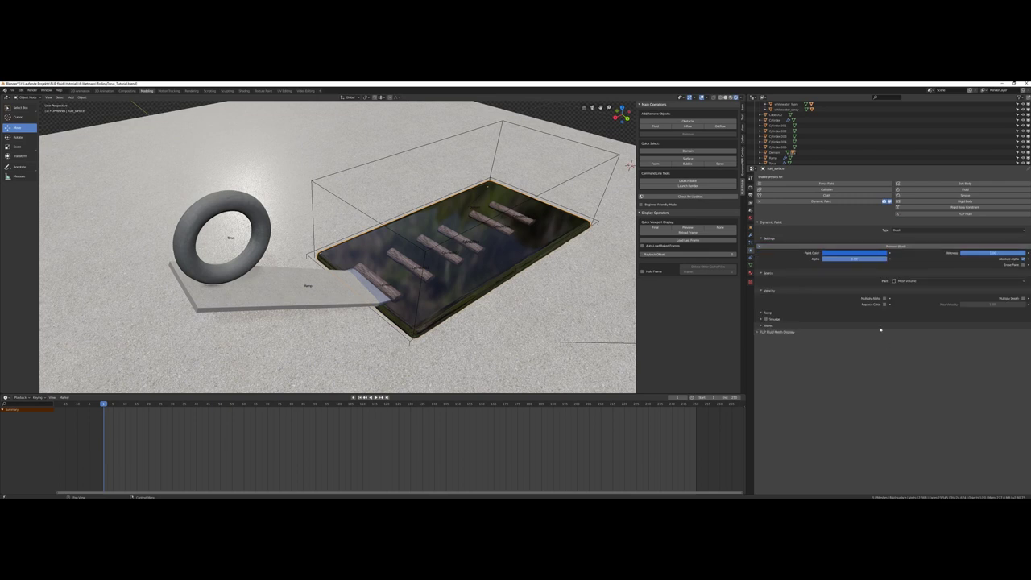
Choose Mesh Volume as the paint source of the fluid surface's Dynamic Paint brush
{"action": "left_click", "coordinate": [999, 280]}
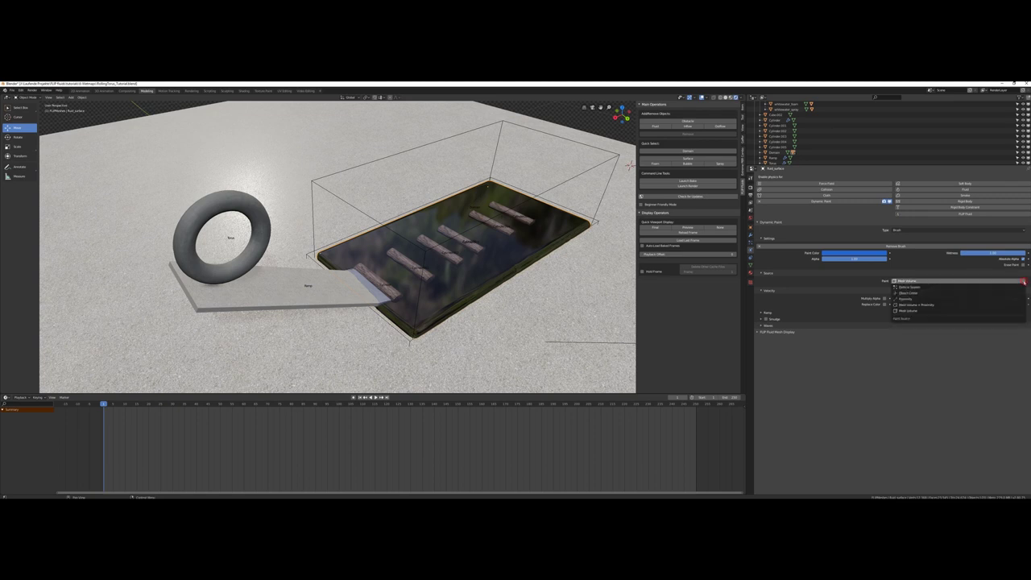
{"action": "left_click", "coordinate": [924, 311]}
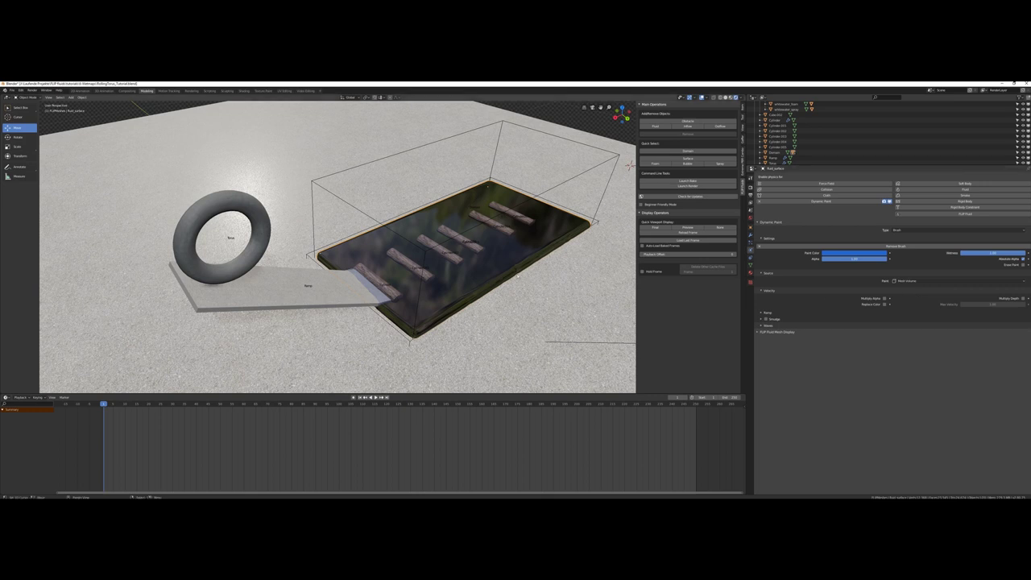
Select the torus, remove and re-enable its Dynamic Paint, and add a canvas
{"action": "scroll", "coordinate": [517, 276], "scroll_direction": "down", "scroll_amount": 1}
{"action": "middle_click_drag", "start_coordinate": [406, 232], "coordinate": [418, 240], "text": "shift"}
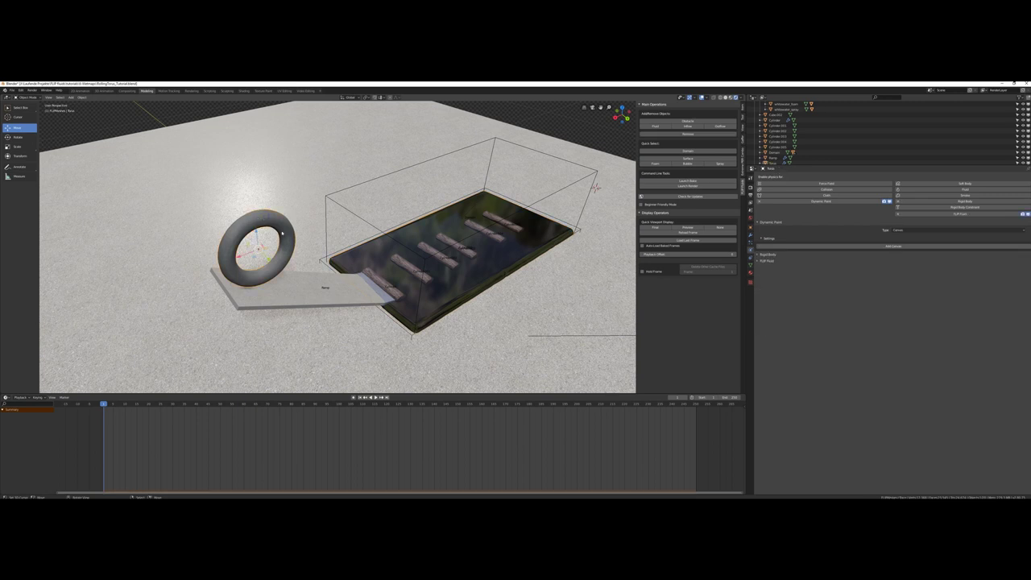
{"action": "left_click", "coordinate": [759, 201]}
{"action": "left_click", "coordinate": [760, 202]}
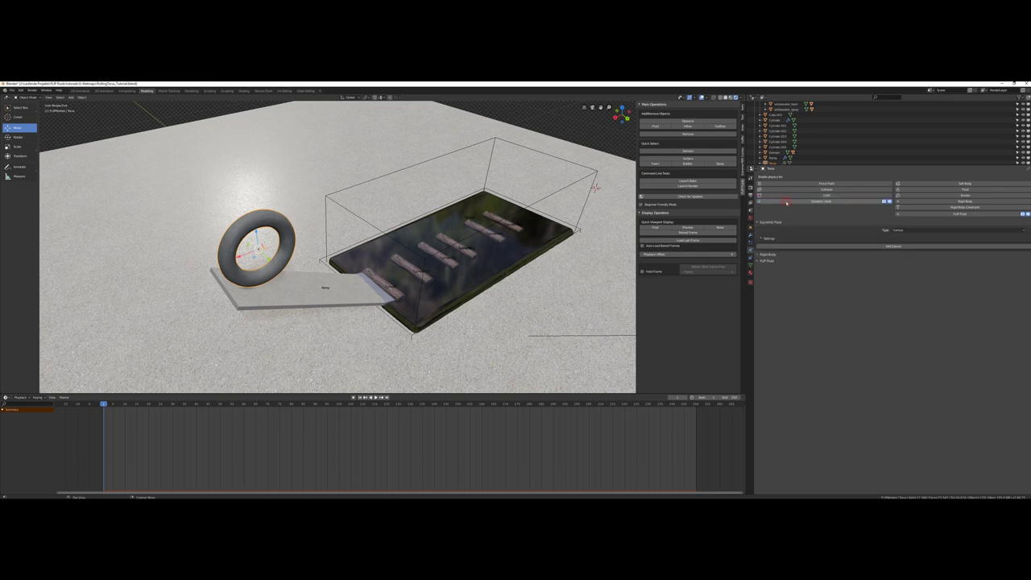
{"action": "left_click", "coordinate": [893, 246]}
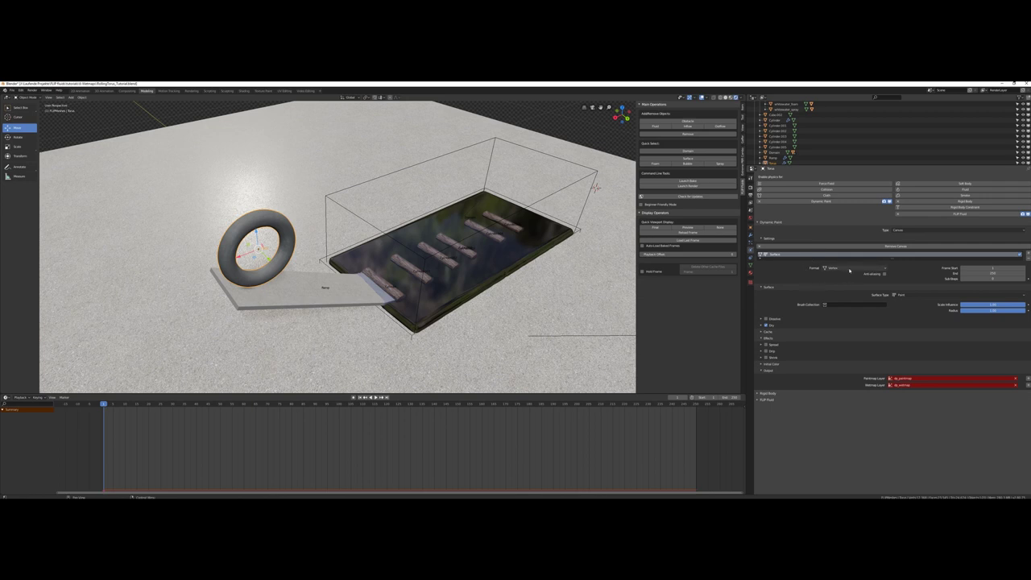
Set the torus canvas surface's format to Image Sequence with anti-aliasing and a resolution of 512
{"action": "left_click", "coordinate": [884, 270]}
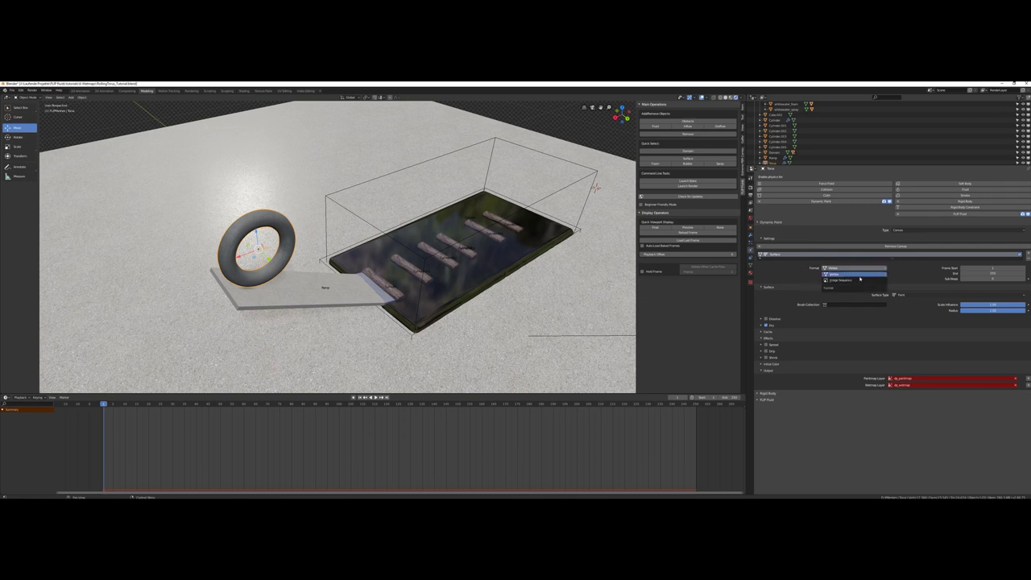
{"action": "left_click", "coordinate": [852, 279]}
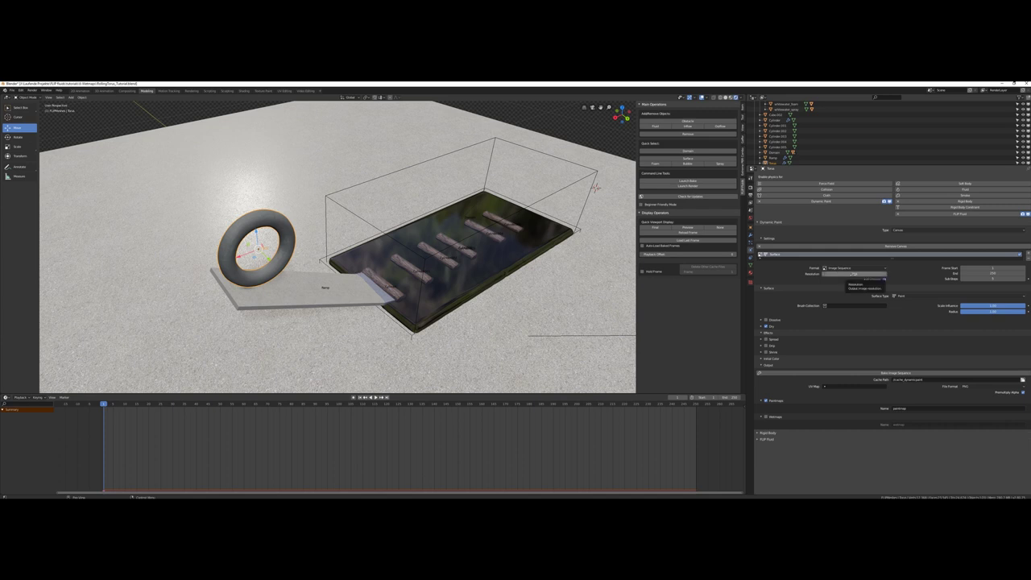
{"action": "left_click", "coordinate": [854, 274]}
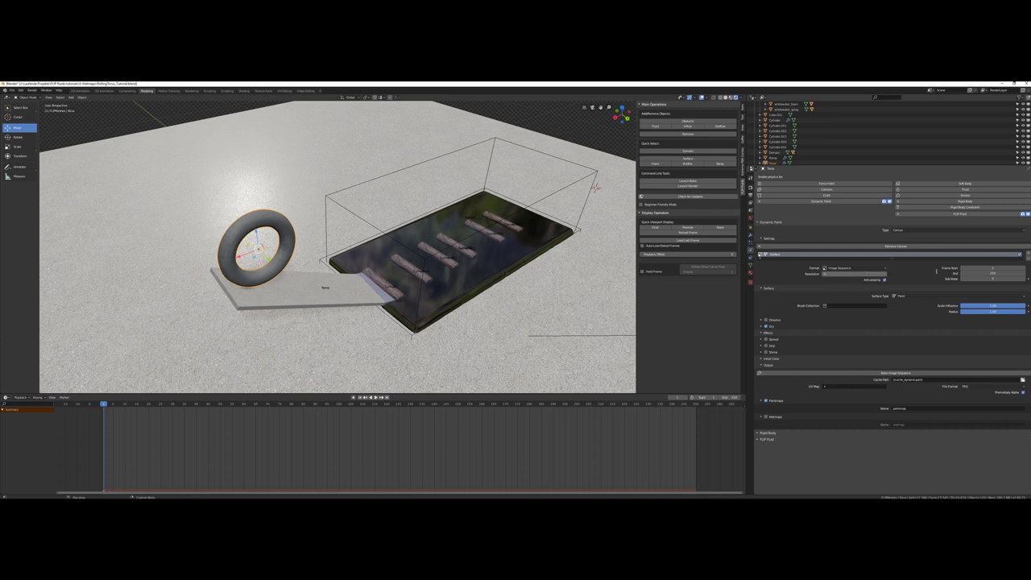
{"action": "key", "text": "Return"}
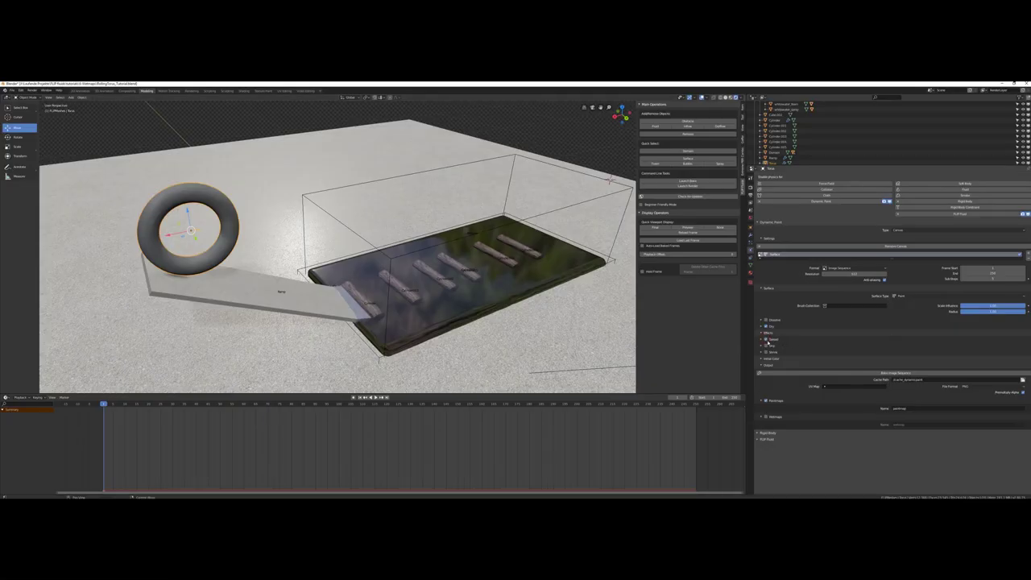
Enable the Spread and Drip effects on the torus canvas and adjust the drip velocity and acceleration
{"action": "left_click", "coordinate": [766, 346]}
{"action": "left_click", "coordinate": [760, 345]}
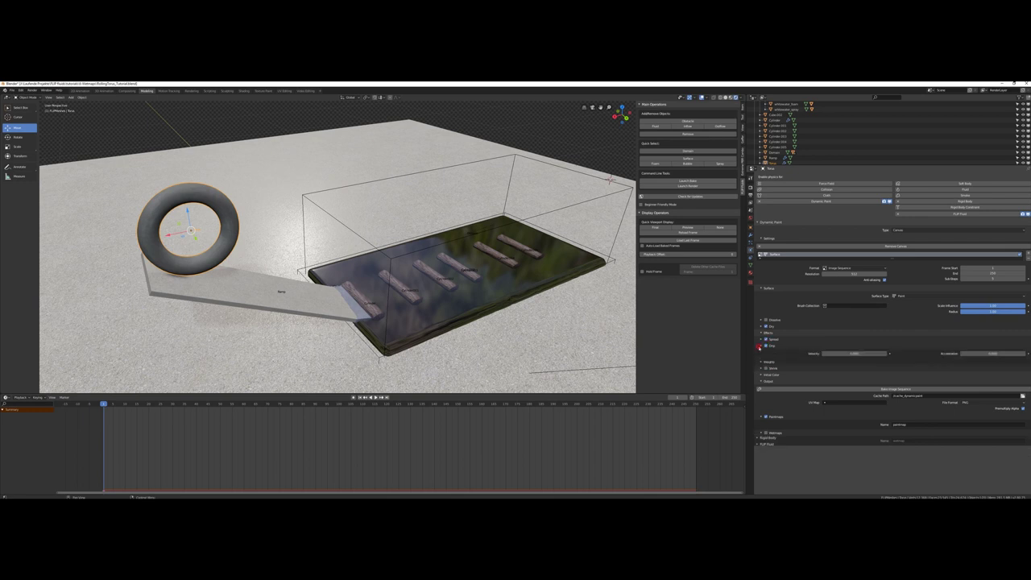
{"action": "left_click", "coordinate": [852, 353]}
{"action": "left_click", "coordinate": [996, 354]}
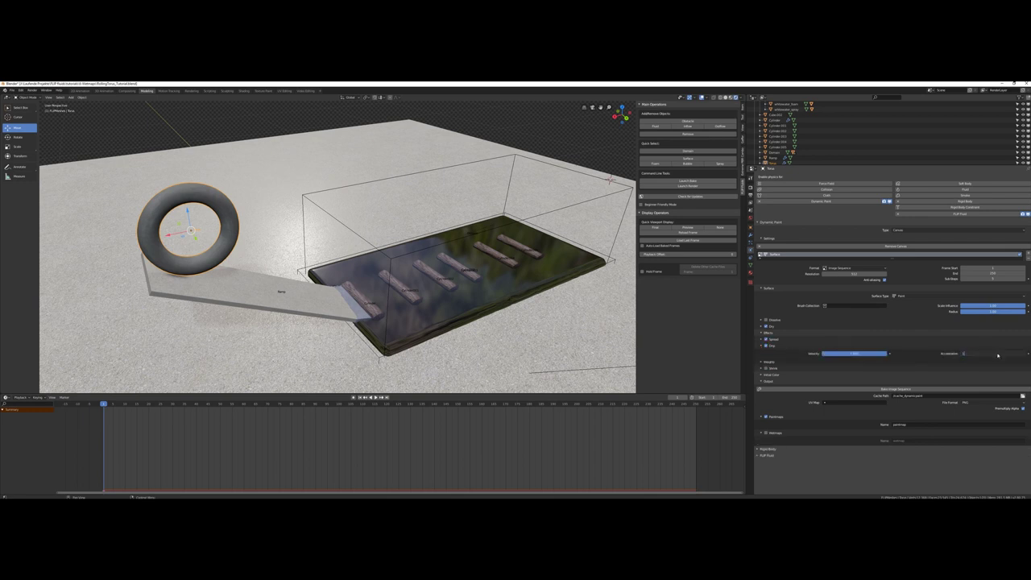
{"action": "key", "text": "Return"}
{"action": "left_click", "coordinate": [760, 345]}
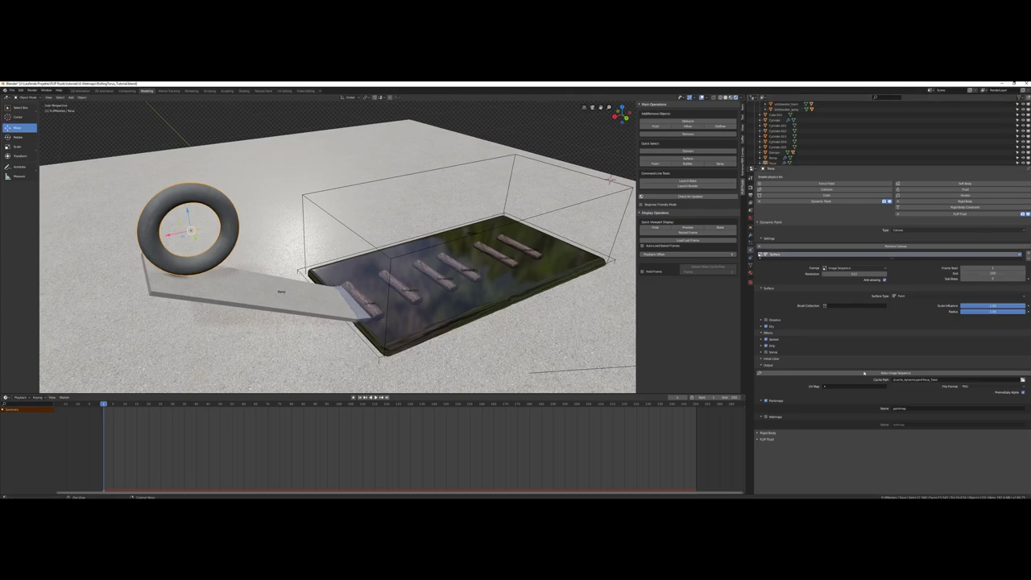
Set the canvas output to UVMap, disable Paintmaps, enable Wetmaps and name the wetmap output TorusWetMap
{"action": "left_click", "coordinate": [837, 386]}
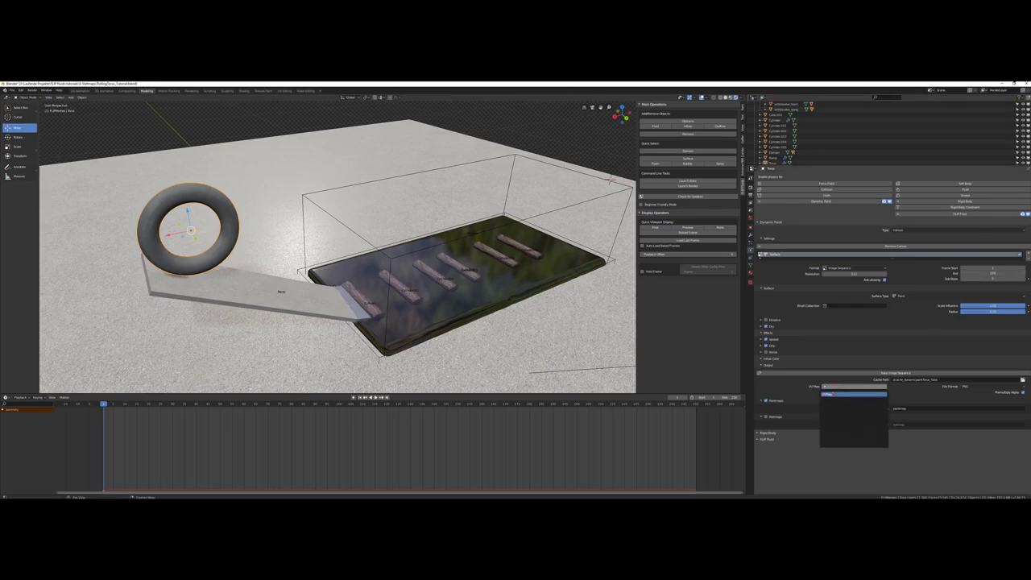
{"action": "left_click", "coordinate": [832, 394]}
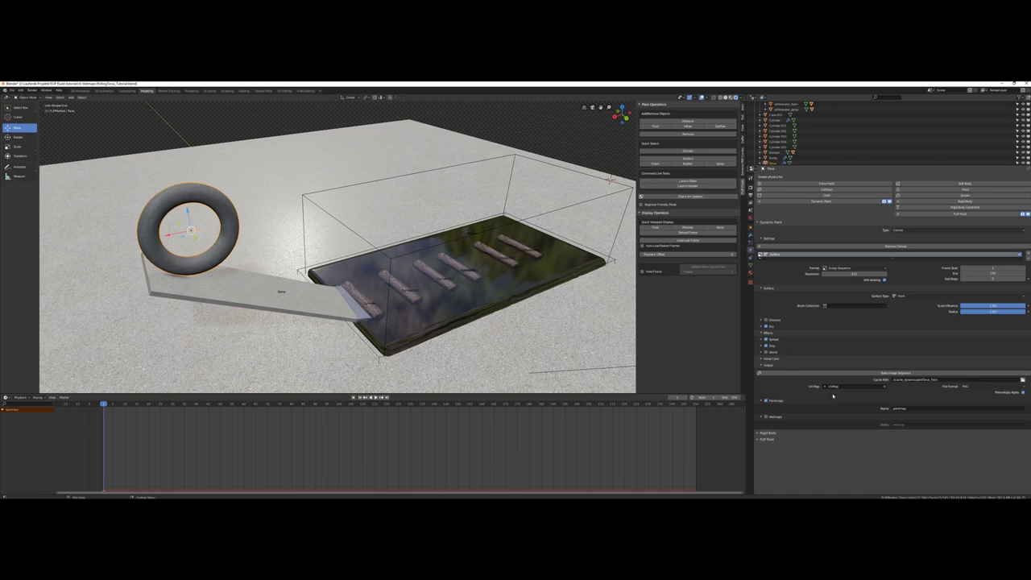
{"action": "left_click", "coordinate": [766, 400]}
{"action": "left_click", "coordinate": [930, 424]}
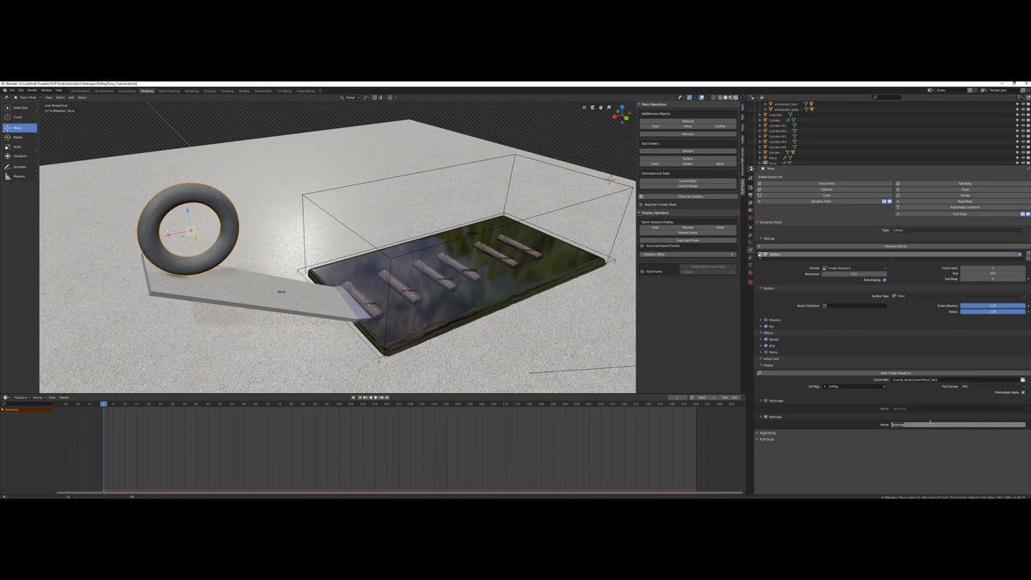
{"action": "key", "text": "BackSpace"}
{"action": "type", "text": "TorusW"}
{"action": "key", "text": "Return"}
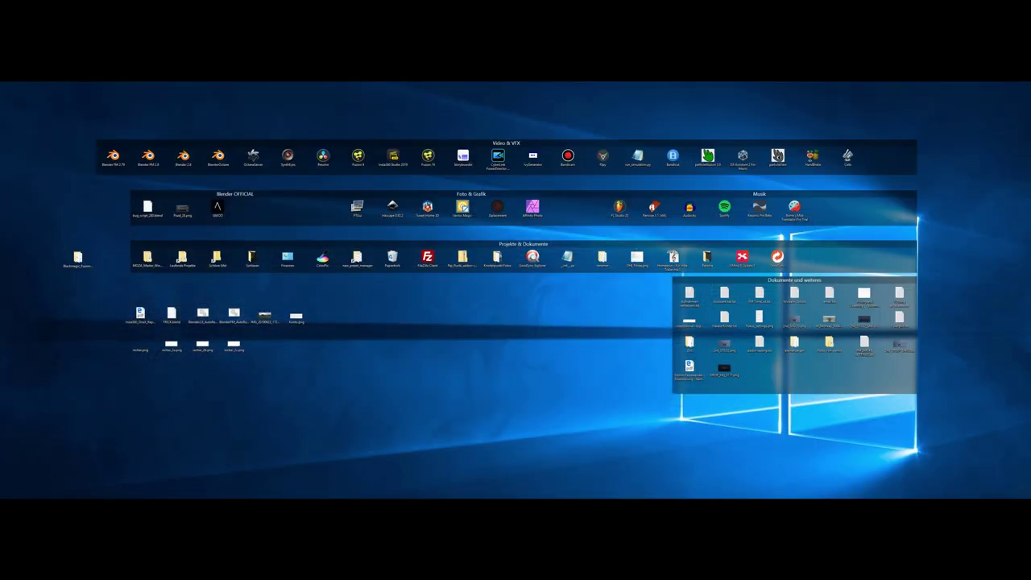
Switch to File Explorer, open the cache_dynamicpaintTorus_Tuto folder and view one of the baked torus wetmap images
{"action": "left_click", "coordinate": [72, 486]}
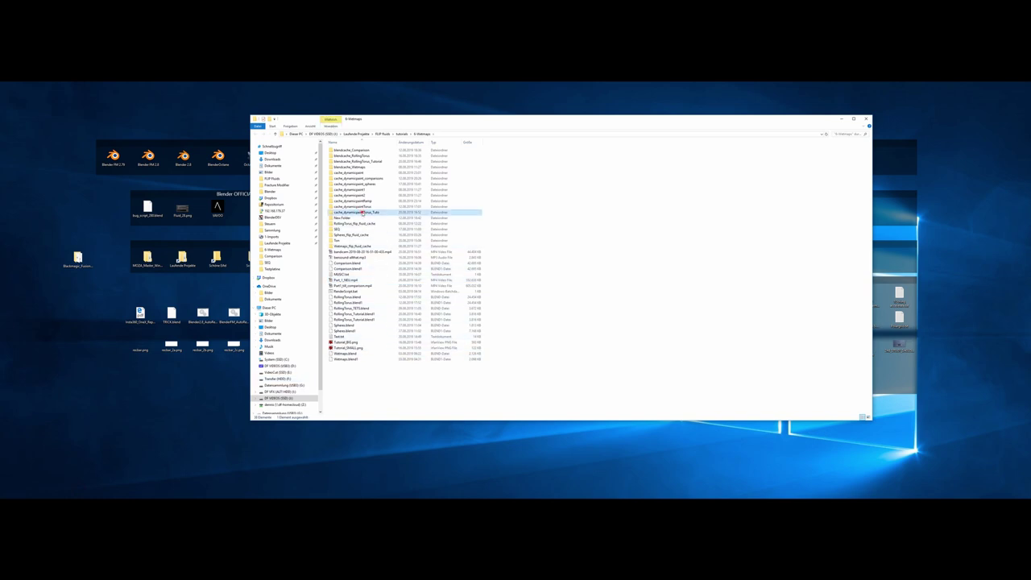
{"action": "double_click", "coordinate": [361, 211]}
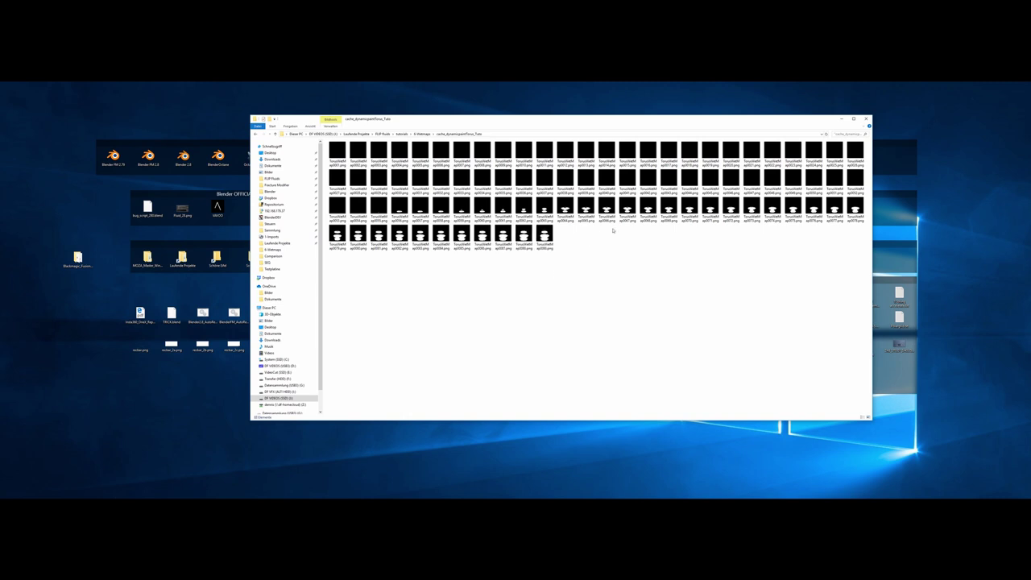
{"action": "left_click", "coordinate": [440, 235]}
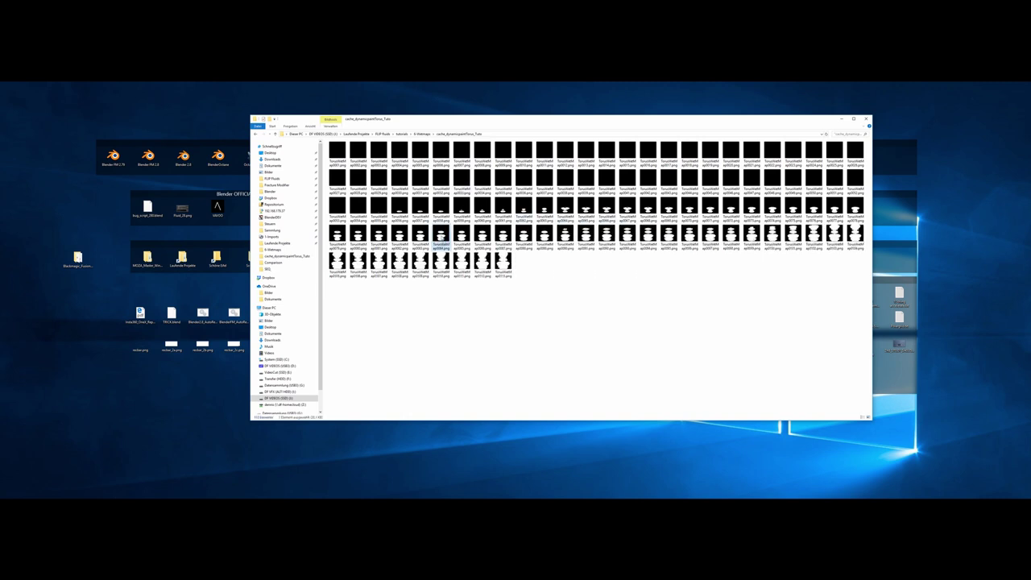
{"action": "double_click", "coordinate": [441, 233]}
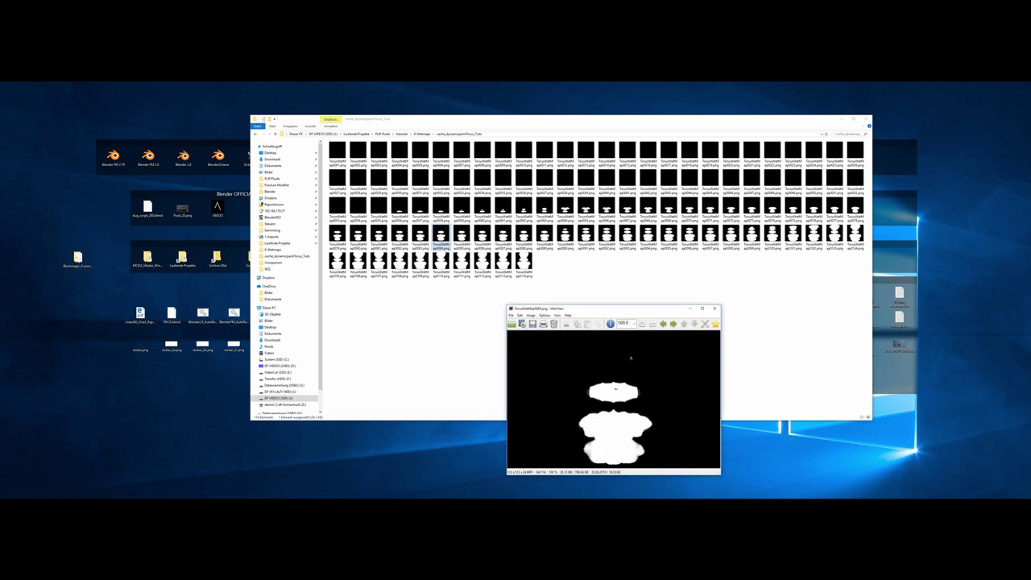
Examine how the wet areas develop by browsing the wetmap frames forward and backward, then close the viewer and select the last image in the folder
{"action": "scroll", "coordinate": [658, 372], "scroll_direction": "down", "scroll_amount": 2}
{"action": "key", "text": "Right"}
{"action": "key", "text": "Right"}
{"action": "key", "text": "Right"}
{"action": "key", "text": "Right"}
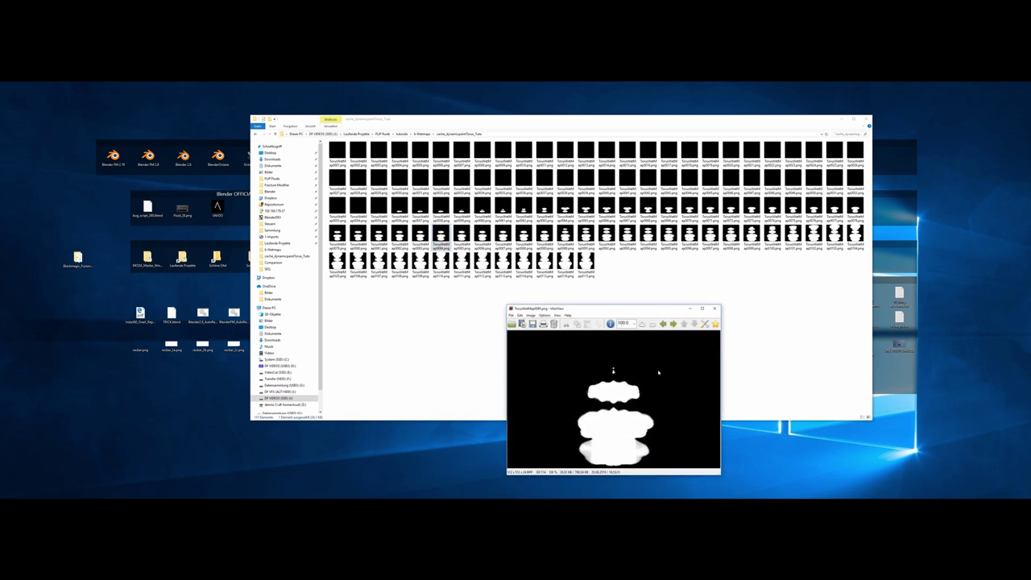
{"action": "key", "text": "Right"}
{"action": "key", "text": "Right"}
{"action": "key", "text": "Right"}
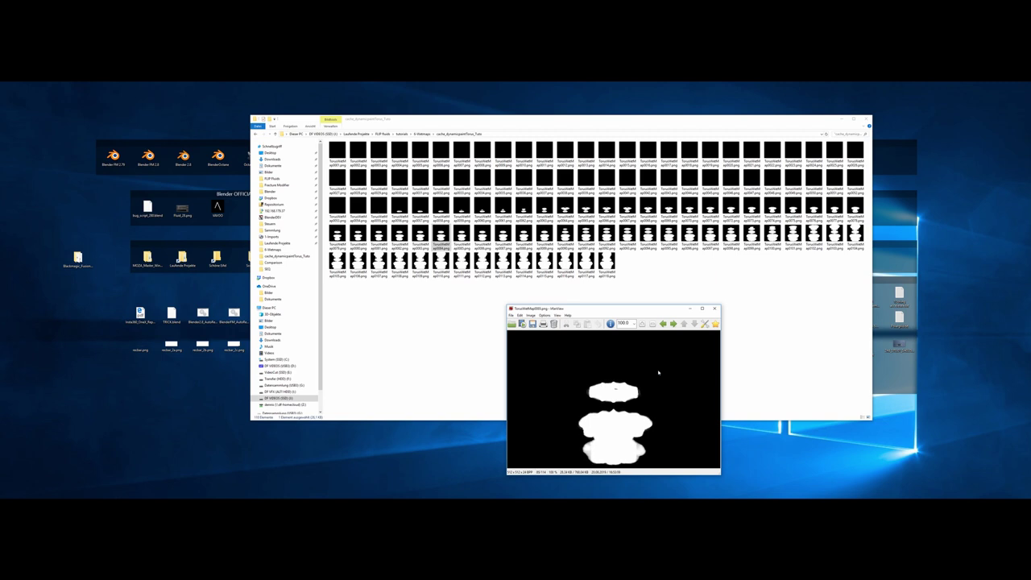
{"action": "key", "text": "Right"}
{"action": "key", "text": "Right"}
{"action": "key", "text": "Right"}
{"action": "key", "text": "Right"}
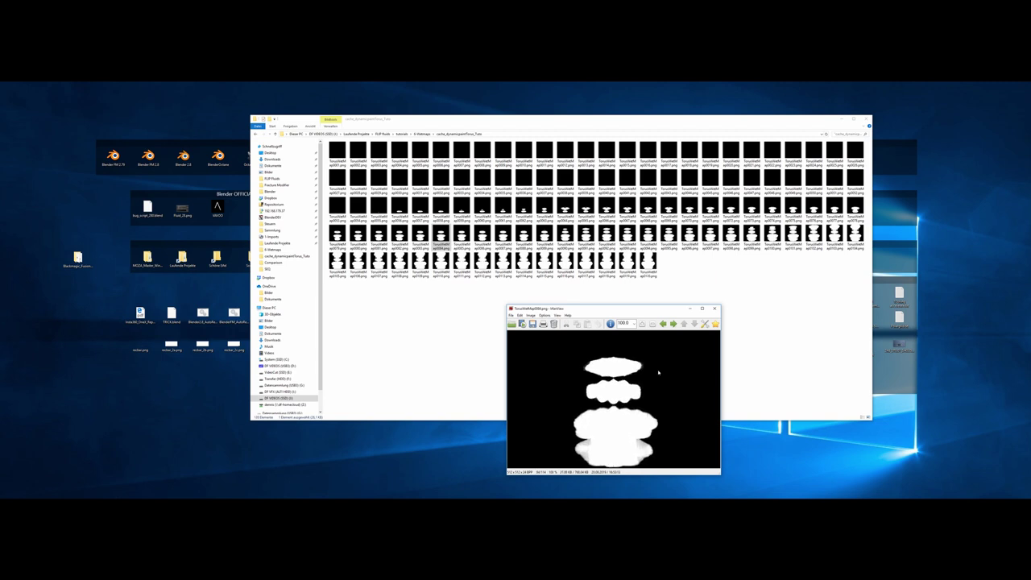
{"action": "key", "text": "Right"}
{"action": "key", "text": "Right"}
{"action": "key", "text": "Right"}
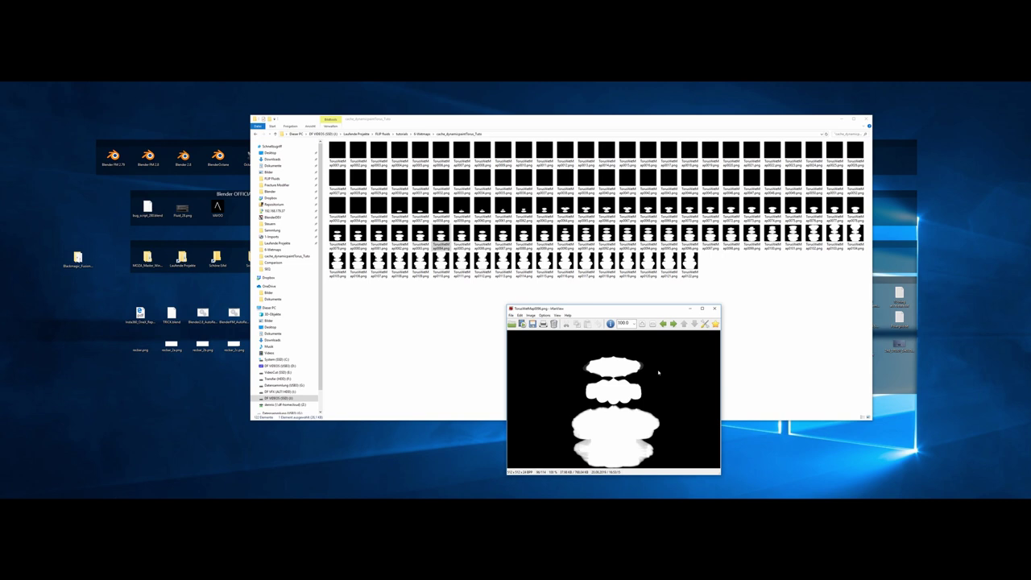
{"action": "key", "text": "Right"}
{"action": "key", "text": "Right"}
{"action": "key", "text": "Right"}
{"action": "key", "text": "Right"}
{"action": "key", "text": "Left"}
{"action": "key", "text": "Left"}
{"action": "key", "text": "Left"}
{"action": "key", "text": "Right"}
{"action": "key", "text": "Right"}
{"action": "key", "text": "Right"}
{"action": "key", "text": "Right"}
{"action": "key", "text": "Right"}
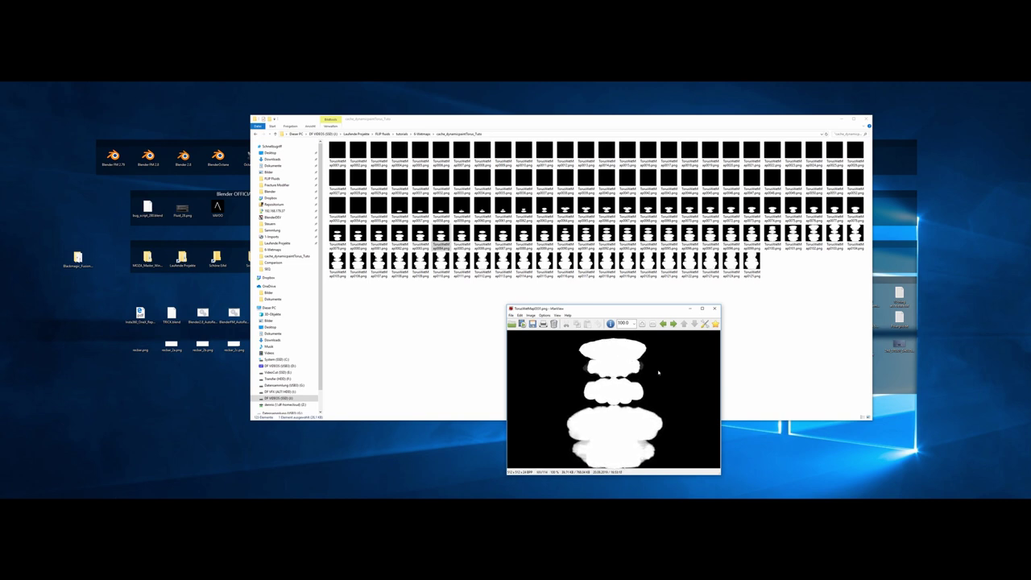
{"action": "key", "text": "Right"}
{"action": "key", "text": "Right"}
{"action": "key", "text": "Right"}
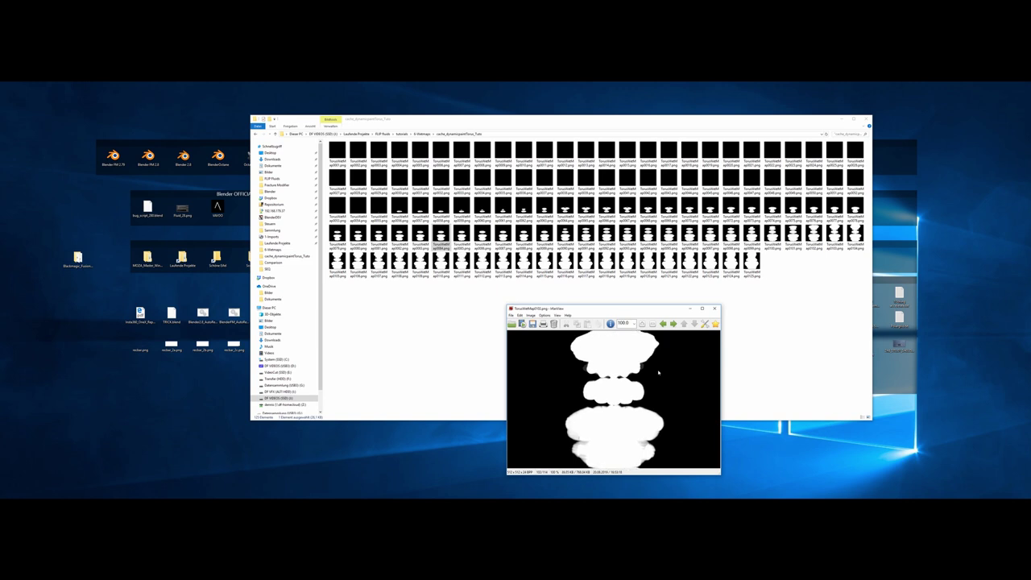
{"action": "key", "text": "Right"}
{"action": "key", "text": "Right"}
{"action": "key", "text": "Right"}
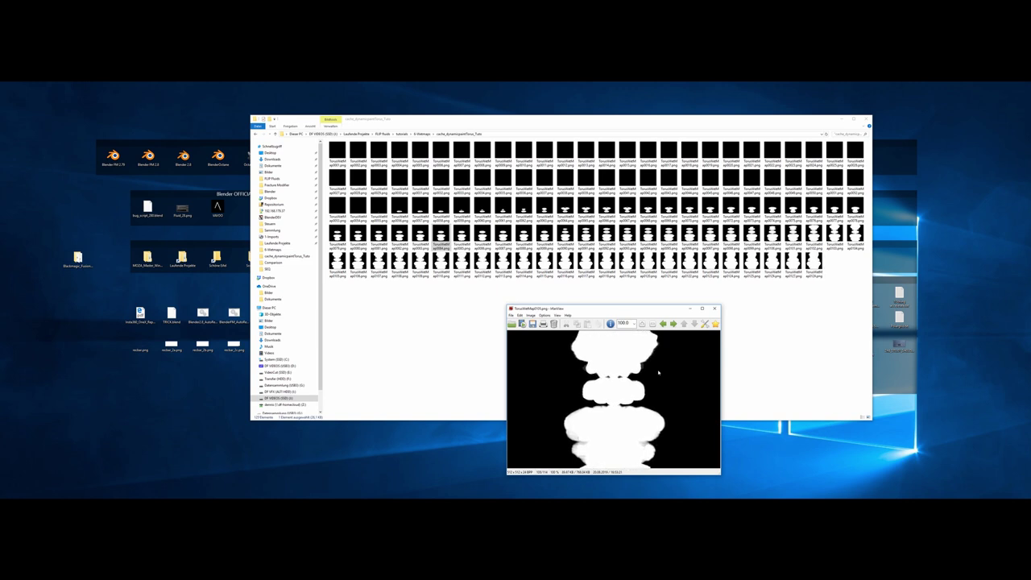
{"action": "key", "text": "Right"}
{"action": "key", "text": "Right"}
{"action": "key", "text": "Right"}
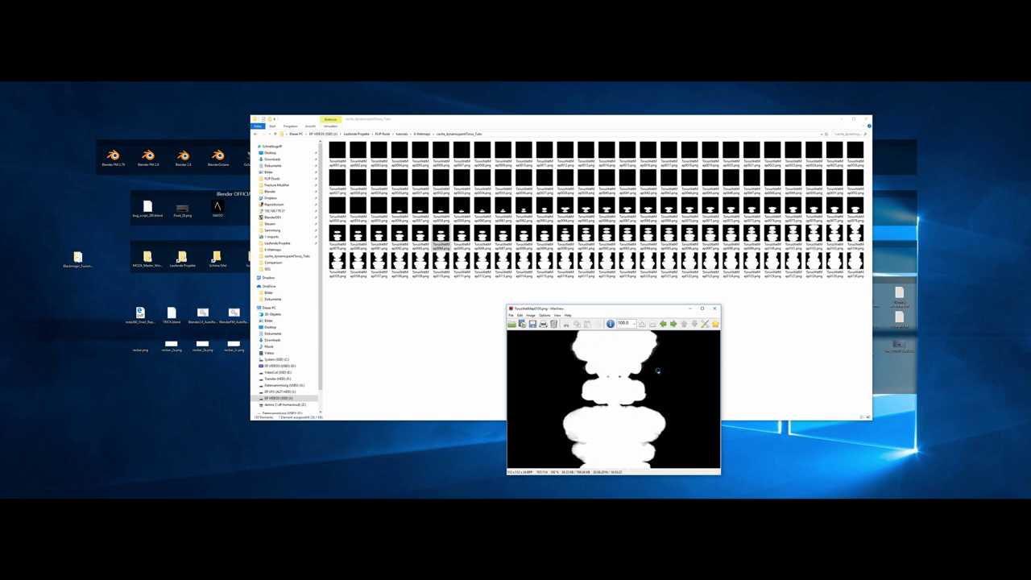
{"action": "key", "text": "Left"}
{"action": "key", "text": "Left"}
{"action": "key", "text": "Left"}
{"action": "key", "text": "Left"}
{"action": "key", "text": "Left"}
{"action": "key", "text": "Left"}
{"action": "key", "text": "Left"}
{"action": "key", "text": "Left"}
{"action": "key", "text": "Left"}
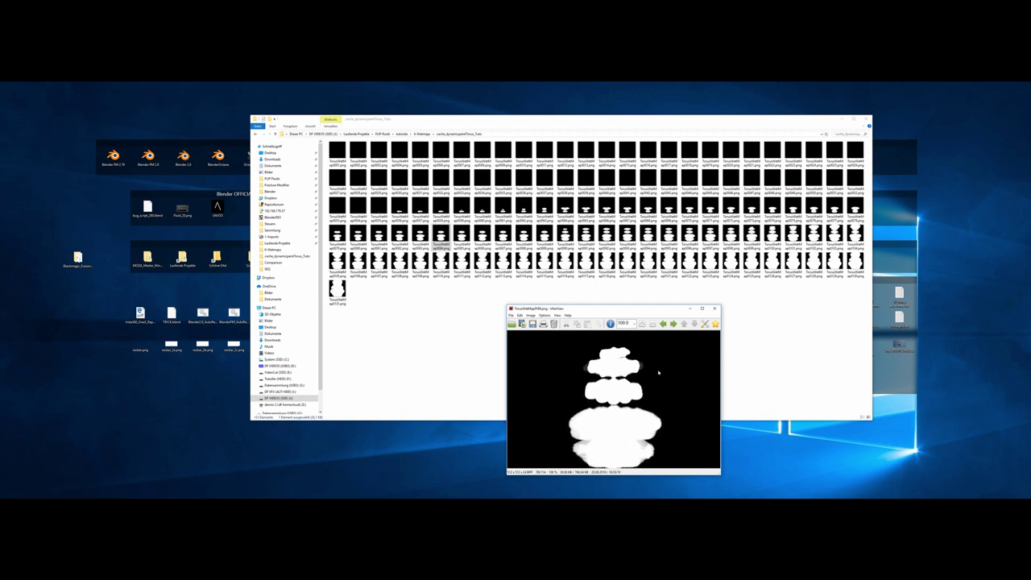
{"action": "key", "text": "Left"}
{"action": "key", "text": "Left"}
{"action": "key", "text": "Left"}
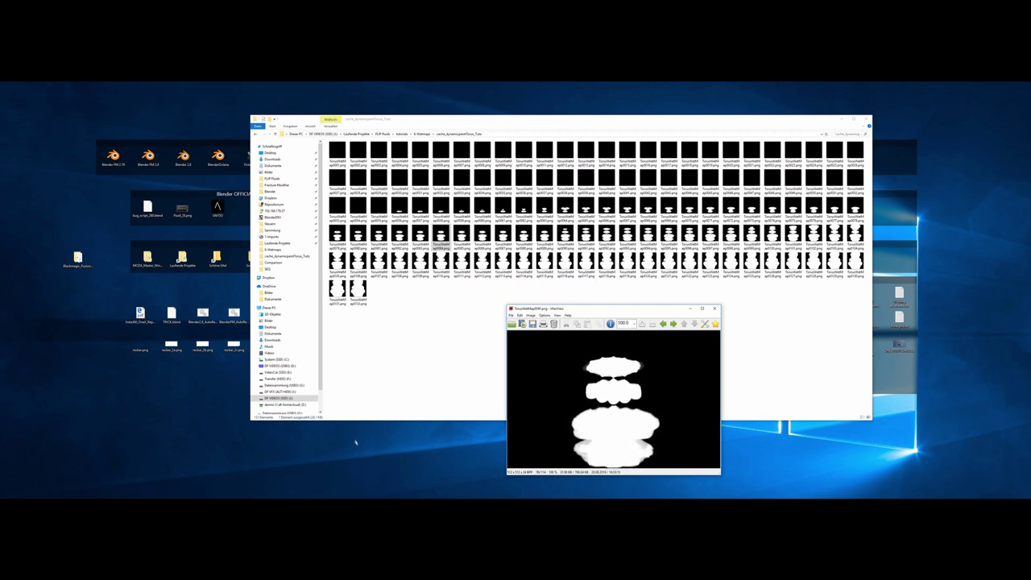
{"action": "key", "text": "Escape"}
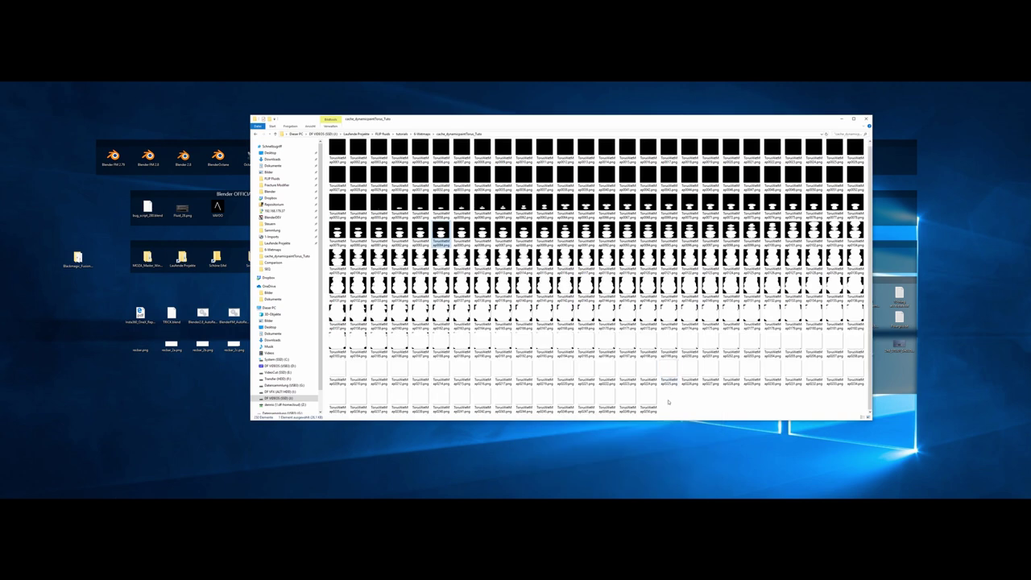
{"action": "left_click", "coordinate": [649, 409]}
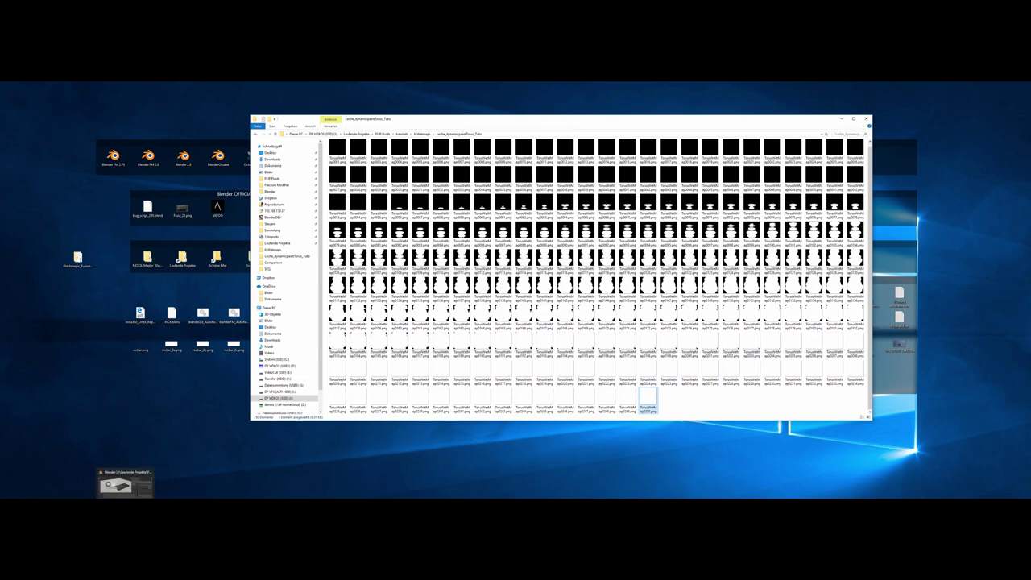
Switch back to Blender and open the Shading workspace for the torus
{"action": "left_click", "coordinate": [125, 483]}
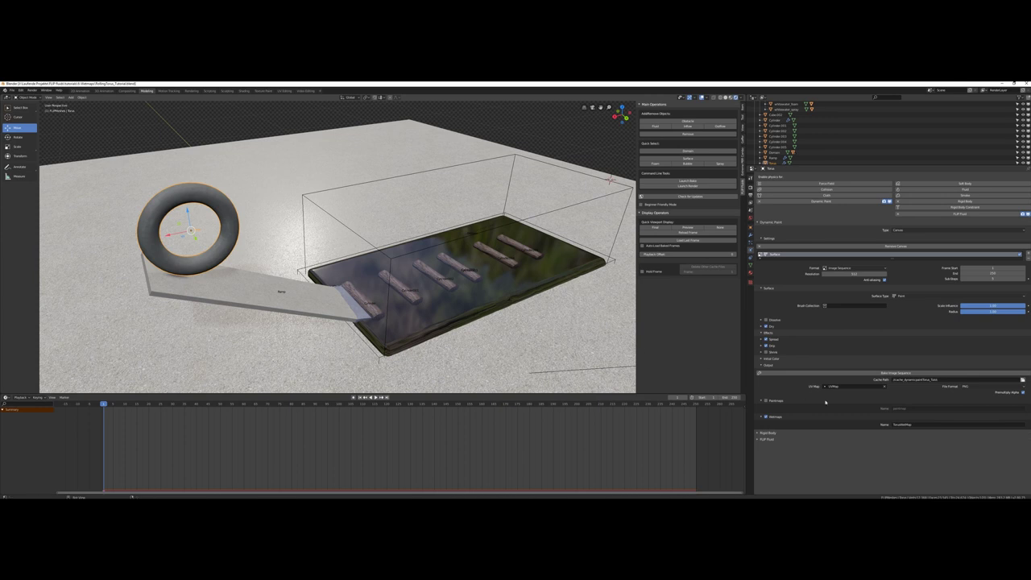
{"action": "scroll", "coordinate": [387, 292], "scroll_direction": "down", "scroll_amount": 2}
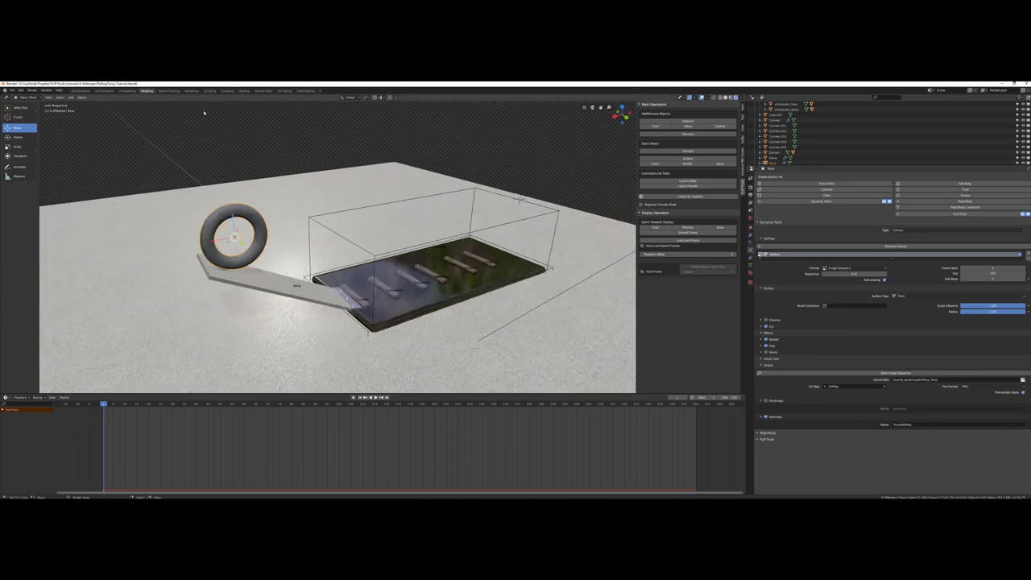
{"action": "left_click", "coordinate": [243, 90]}
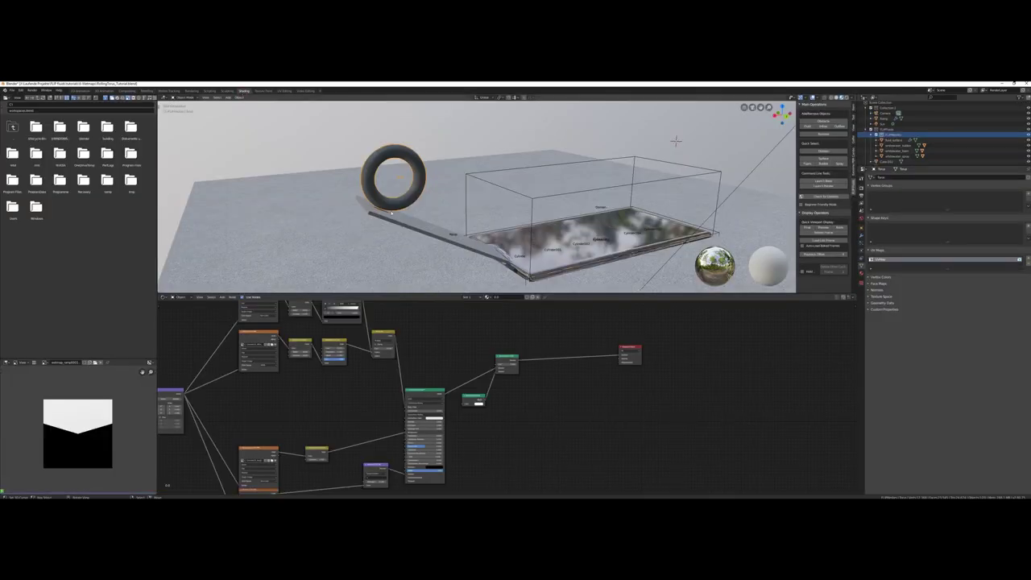
Select the fluid surface and copy the Principled BSDF node from its material
{"action": "scroll", "coordinate": [403, 211], "scroll_direction": "up", "scroll_amount": 1}
{"action": "scroll", "coordinate": [394, 205], "scroll_direction": "up", "scroll_amount": 3}
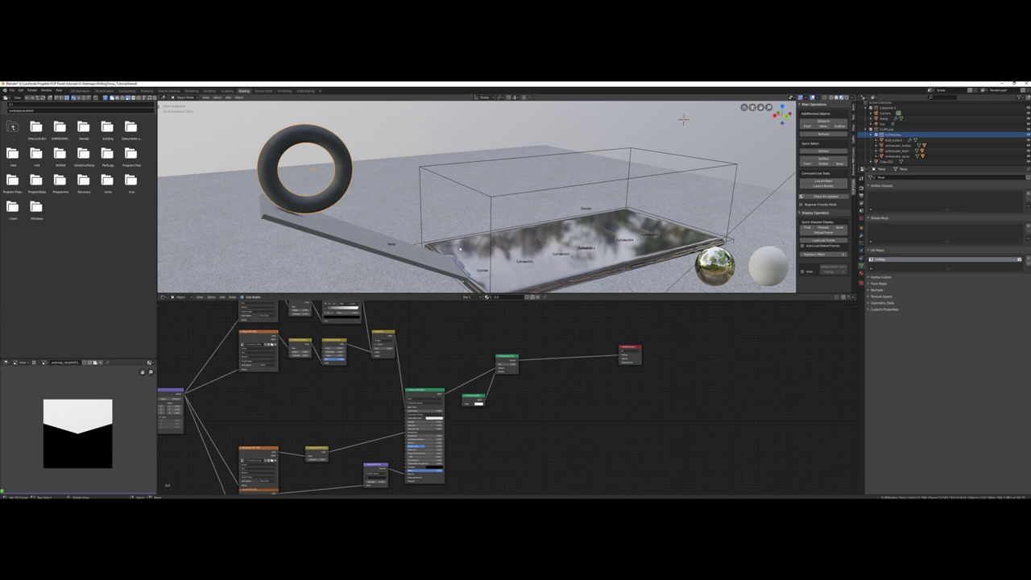
{"action": "left_click", "coordinate": [450, 245]}
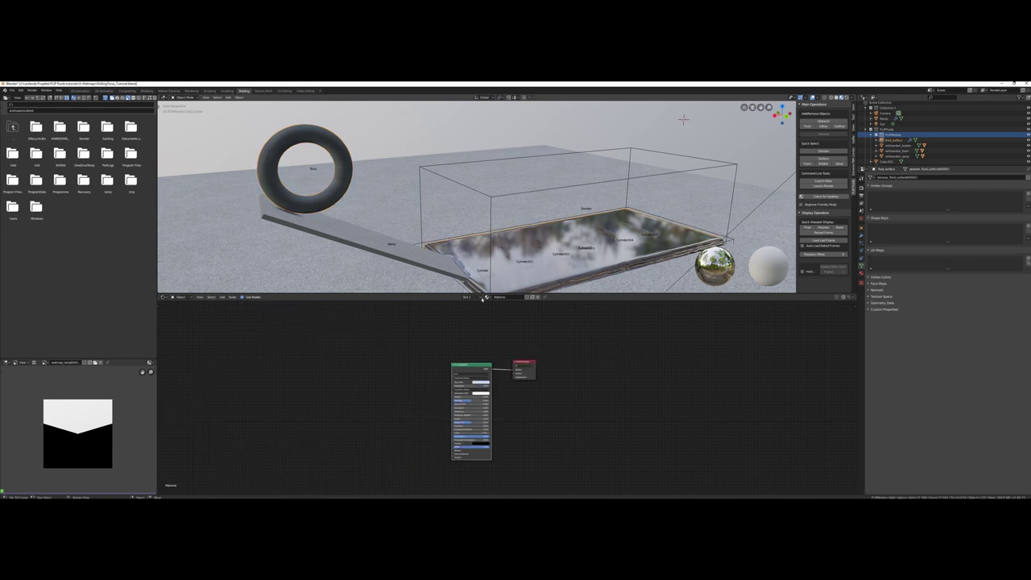
{"action": "left_click_drag", "start_coordinate": [529, 369], "coordinate": [573, 369]}
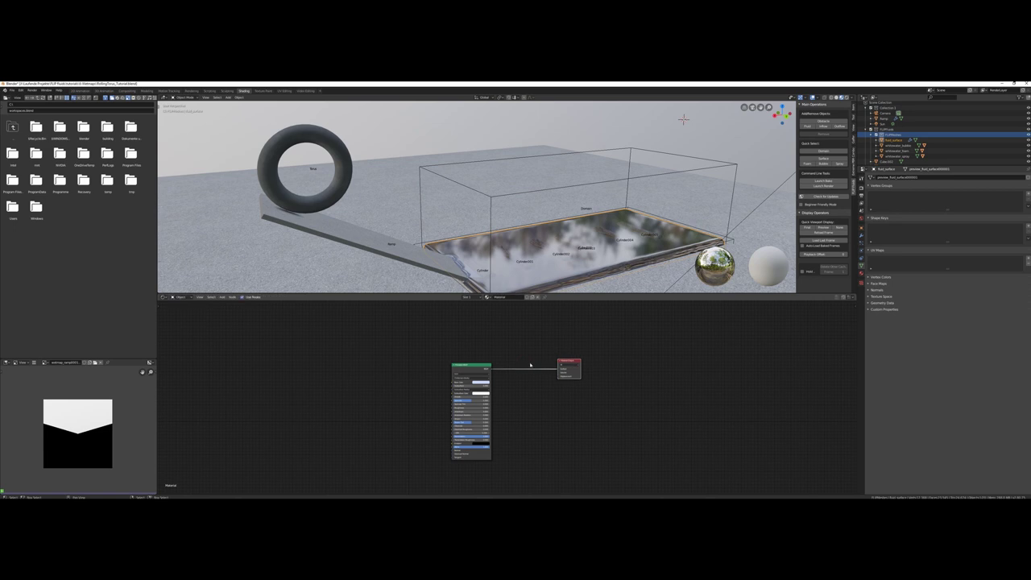
{"action": "left_click_drag", "start_coordinate": [475, 367], "coordinate": [513, 366]}
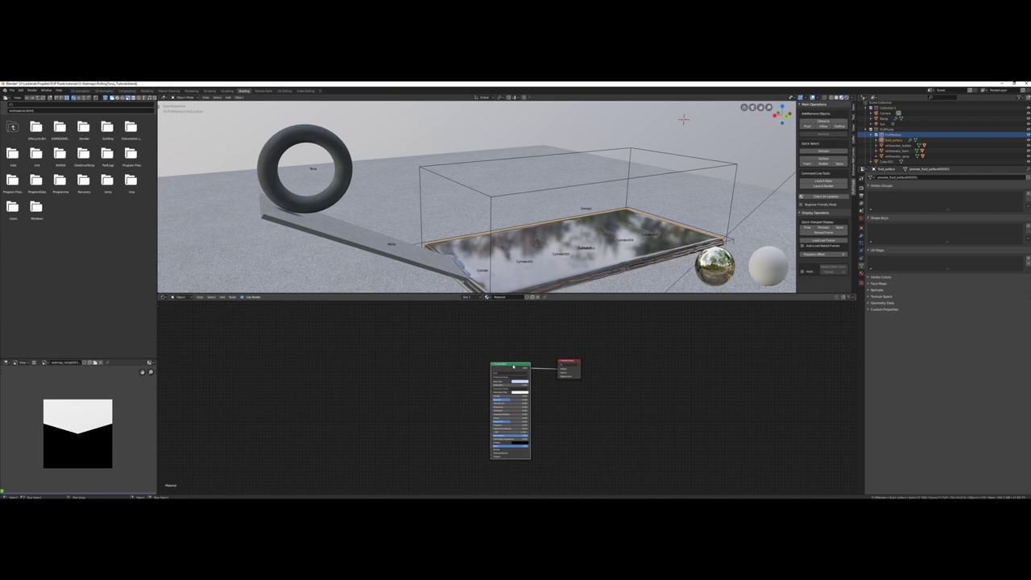
Paste the fluid's Principled BSDF into the torus material and place it below the existing transparent mix nodes
{"action": "left_click", "coordinate": [293, 140]}
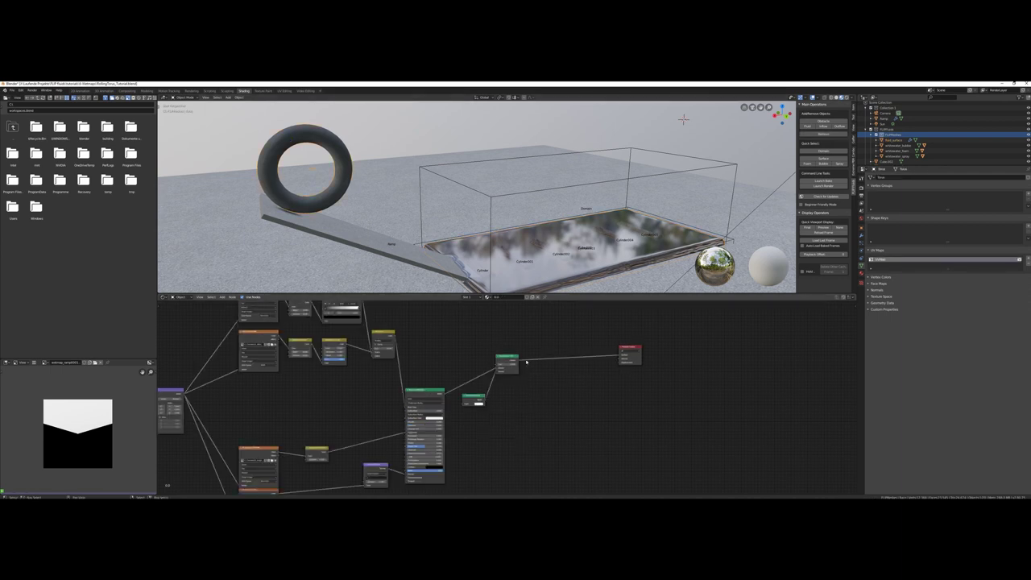
{"action": "middle_click_drag", "start_coordinate": [550, 379], "coordinate": [537, 364]}
{"action": "key", "text": "ctrl+v"}
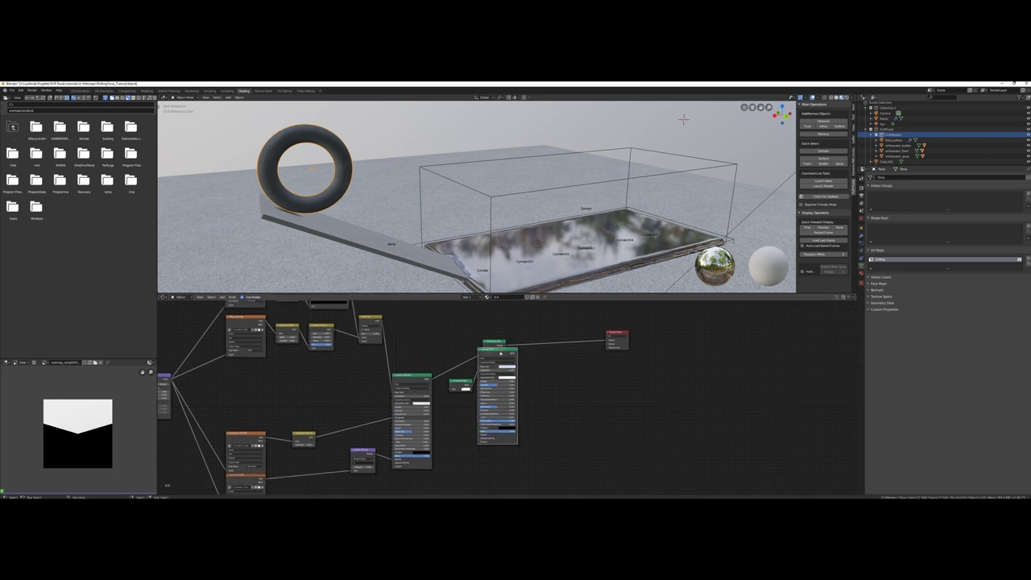
{"action": "left_click", "coordinate": [481, 417]}
Insert a Mix Shader before the torus Material Output and link the pasted Principled BSDF to its second Shader input
{"action": "key", "text": "shift+a"}
{"action": "mouse_move", "coordinate": [574, 418]}
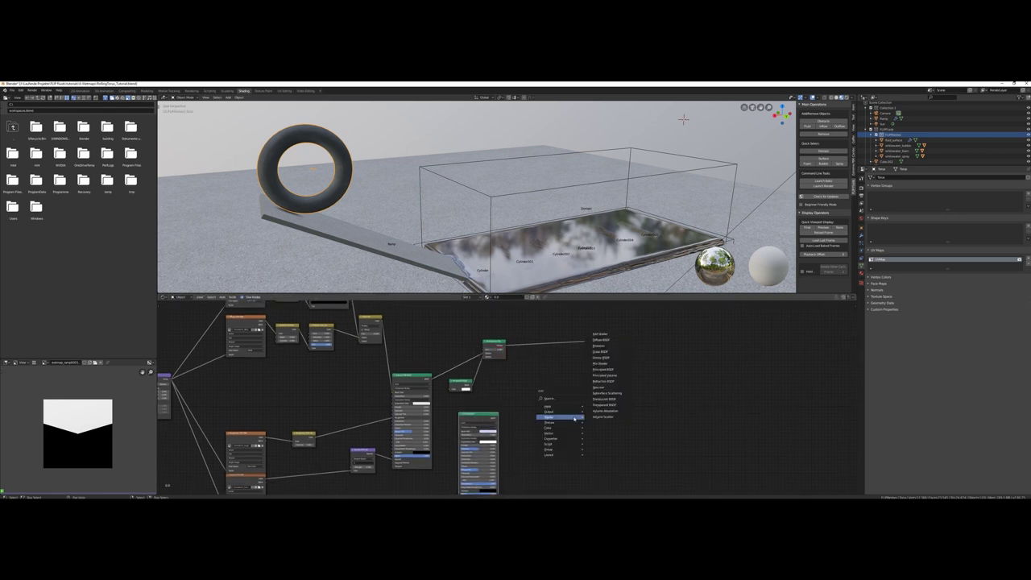
{"action": "left_click", "coordinate": [603, 360]}
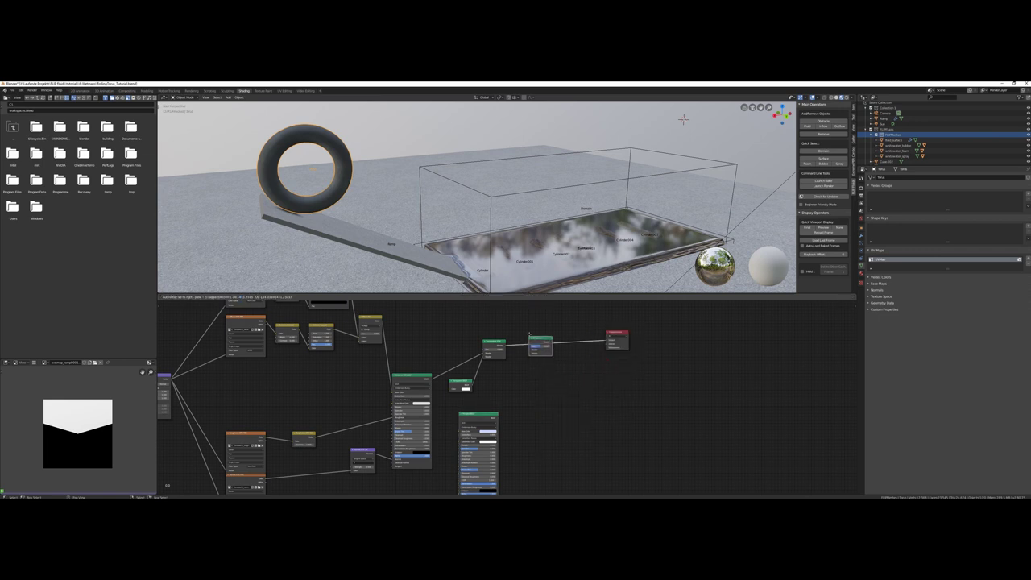
{"action": "left_click", "coordinate": [515, 392]}
{"action": "left_click_drag", "start_coordinate": [497, 418], "coordinate": [530, 345]}
Insert a second Mix Shader before the Material Output, link the original transparent mix to its second Shader input and spread the nodes apart
{"action": "key", "text": "shift+a"}
{"action": "mouse_move", "coordinate": [580, 403]}
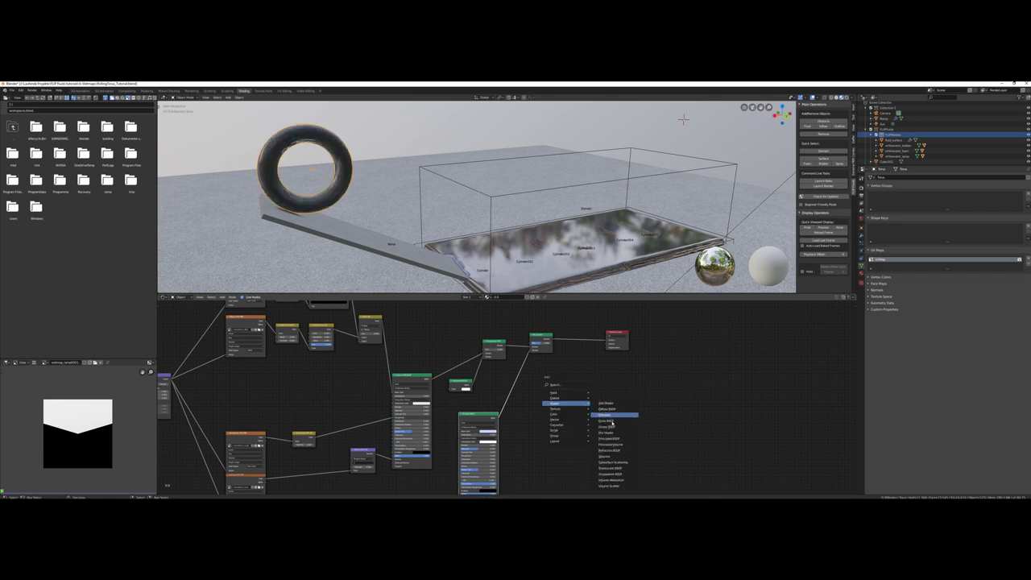
{"action": "left_click", "coordinate": [606, 435]}
{"action": "left_click", "coordinate": [570, 327]}
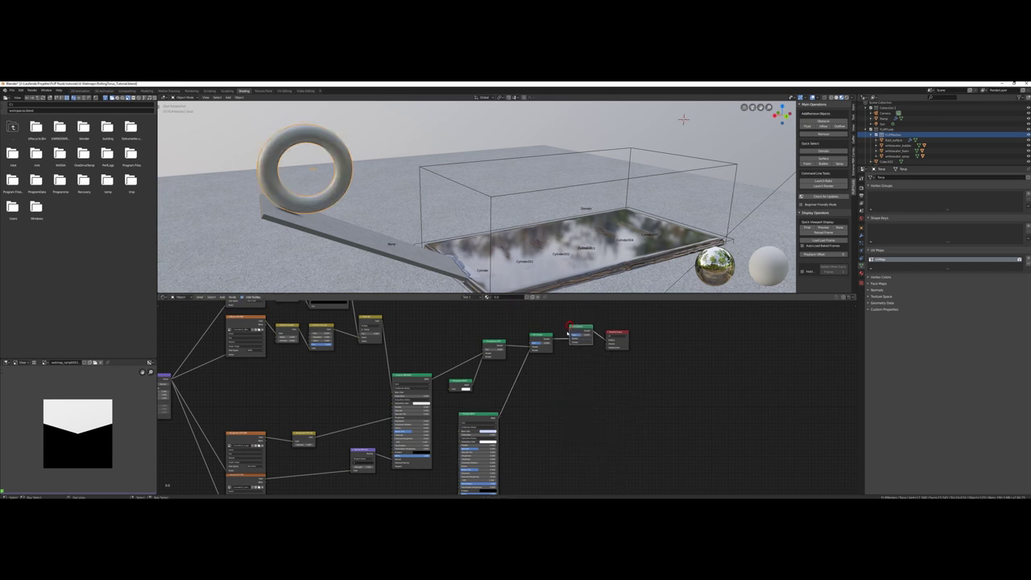
{"action": "left_click_drag", "start_coordinate": [506, 346], "coordinate": [569, 343]}
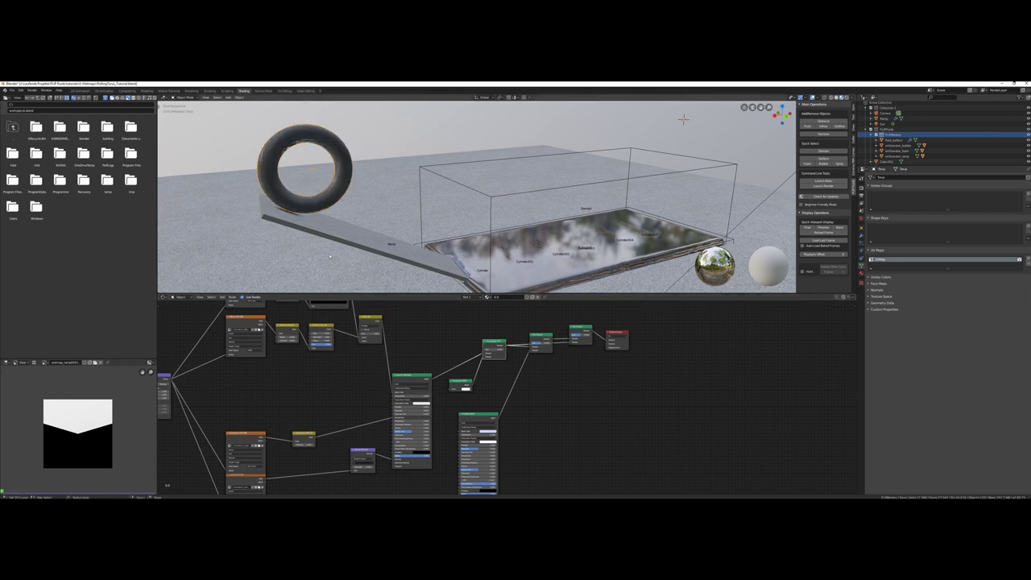
{"action": "middle_click_drag", "start_coordinate": [429, 271], "coordinate": [484, 281]}
{"action": "mouse_move", "coordinate": [497, 343]}
{"action": "left_mouse_down"}
{"action": "mouse_move", "coordinate": [489, 350]}
{"action": "mouse_move", "coordinate": [541, 325]}
{"action": "mouse_move", "coordinate": [592, 336]}
{"action": "mouse_move", "coordinate": [578, 336]}
{"action": "left_mouse_up"}
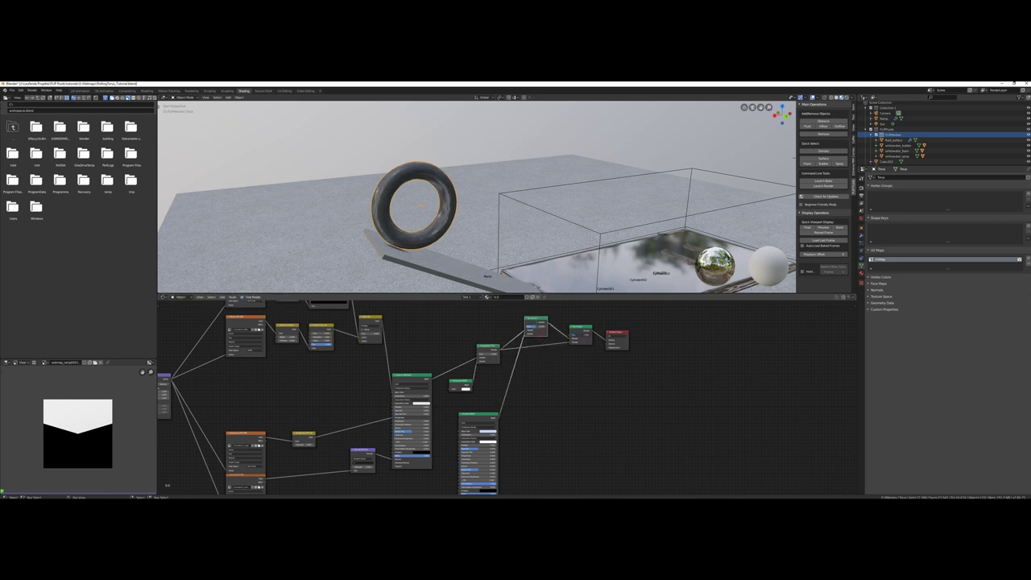
Add an Image Texture node with all TorusWetMap images from the cache_dynamicpaintTorus_Tuto folder loaded as an image sequence
{"action": "middle_click_drag", "start_coordinate": [604, 390], "coordinate": [648, 462]}
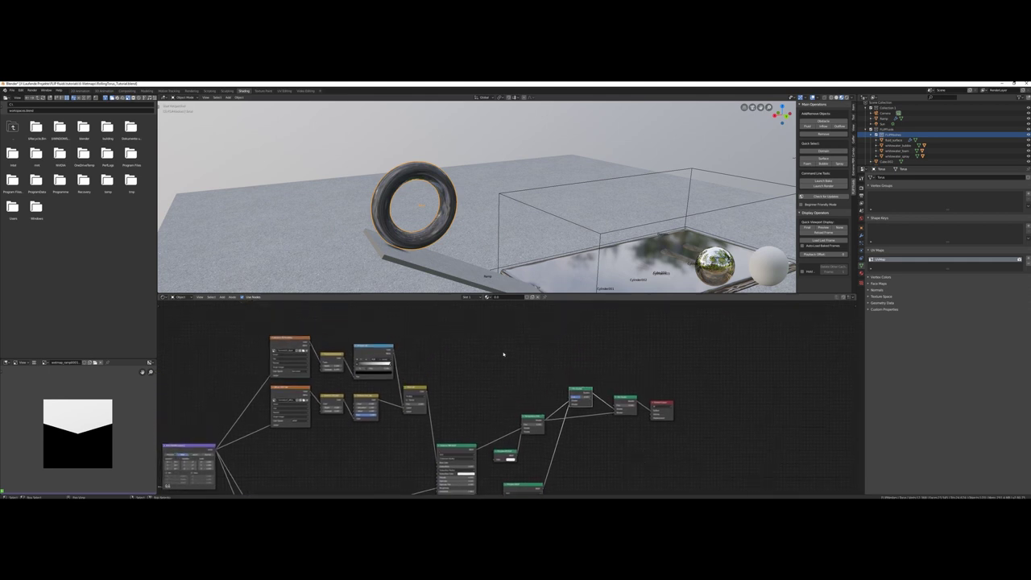
{"action": "key", "text": "shift+a"}
{"action": "mouse_move", "coordinate": [497, 353]}
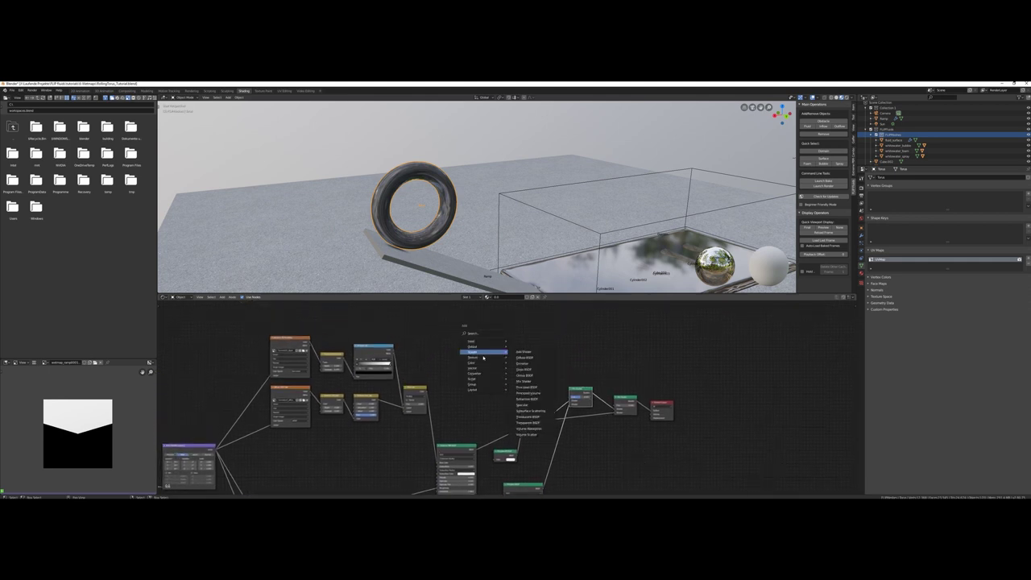
{"action": "left_click", "coordinate": [527, 387]}
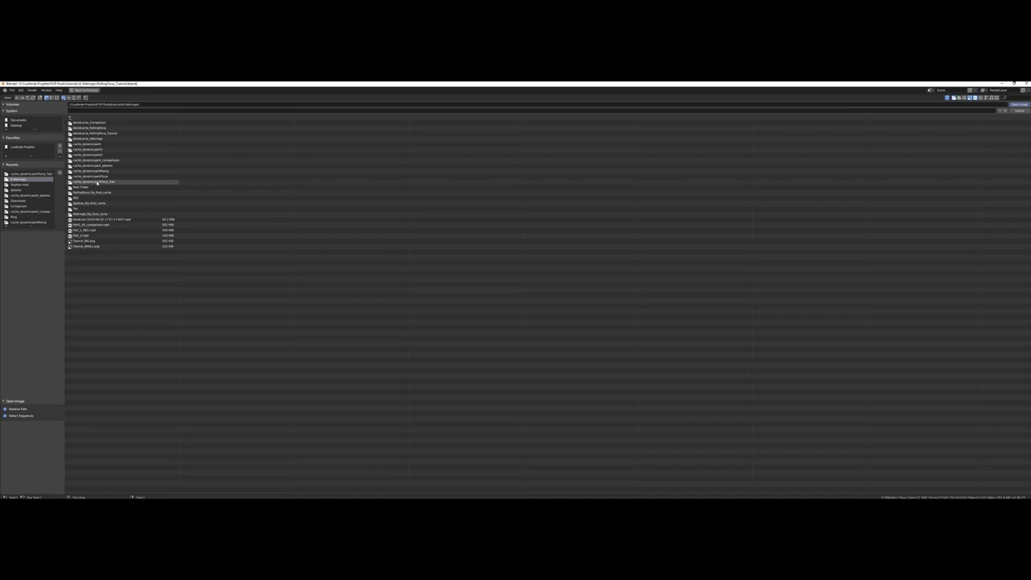
{"action": "left_click", "coordinate": [103, 182]}
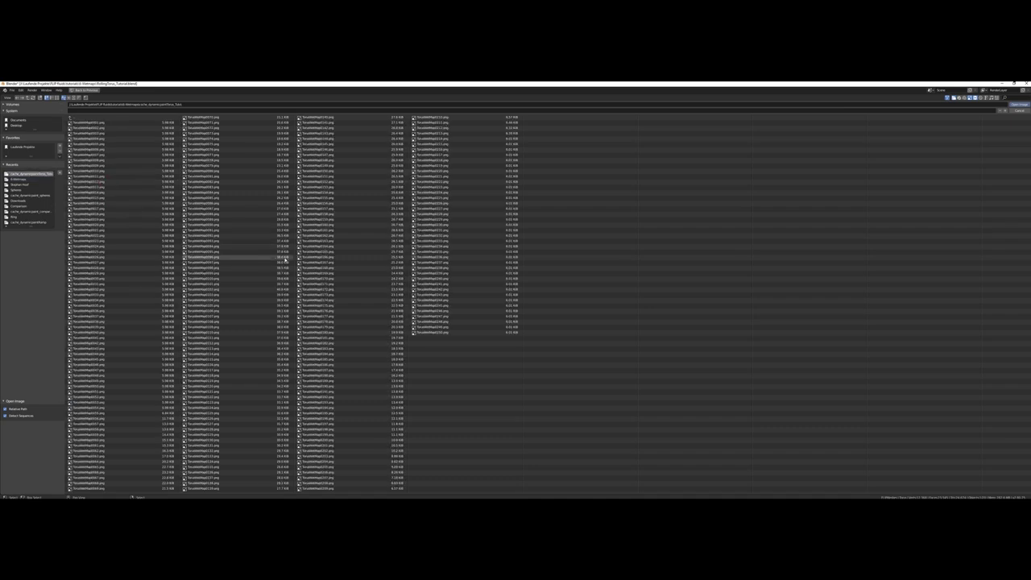
{"action": "left_click", "coordinate": [82, 123]}
{"action": "left_click_drag", "start_coordinate": [732, 321], "coordinate": [791, 387]}
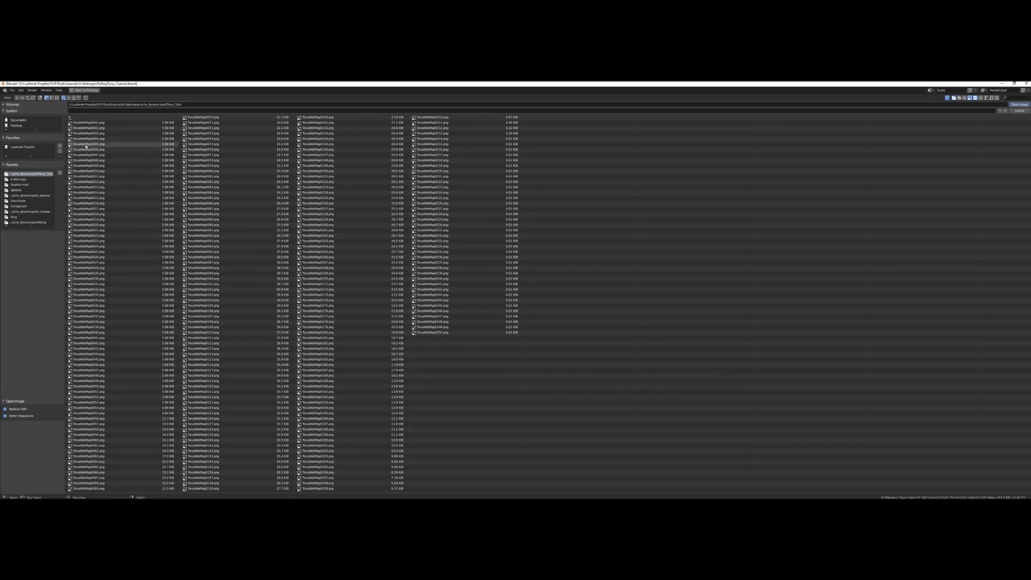
{"action": "key", "text": "a"}
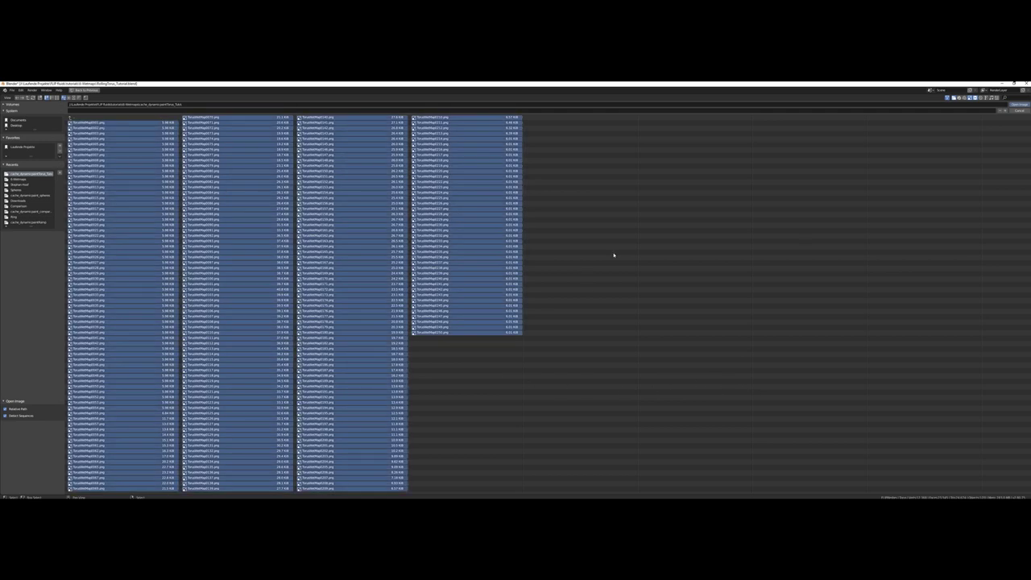
{"action": "left_click", "coordinate": [1018, 106]}
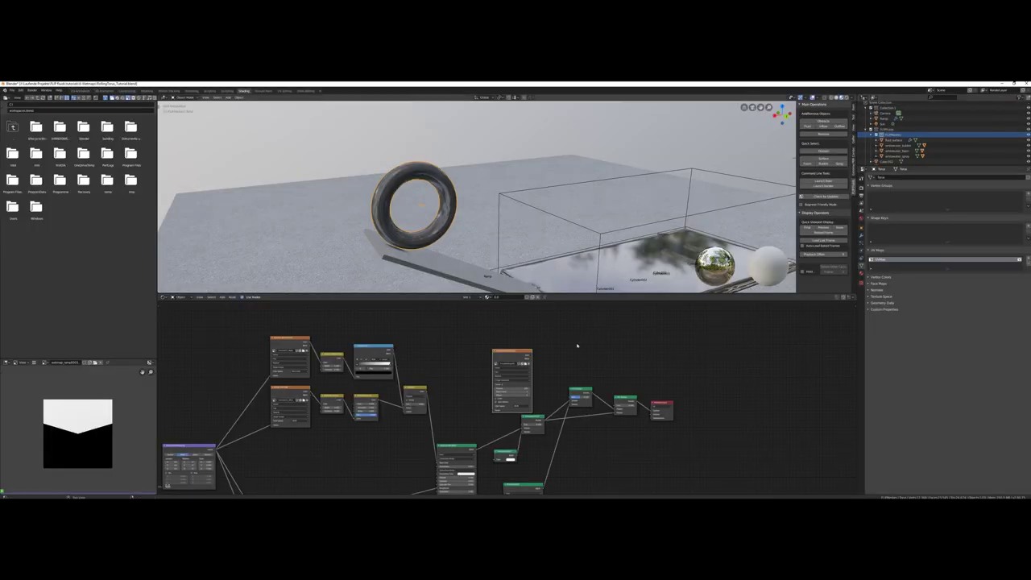
Place the wetmap sequence node above the shaders and link its Color output to the first Mix Shader's Fac input
{"action": "left_click_drag", "start_coordinate": [507, 352], "coordinate": [499, 339]}
{"action": "scroll", "coordinate": [531, 363], "scroll_direction": "up", "scroll_amount": 2}
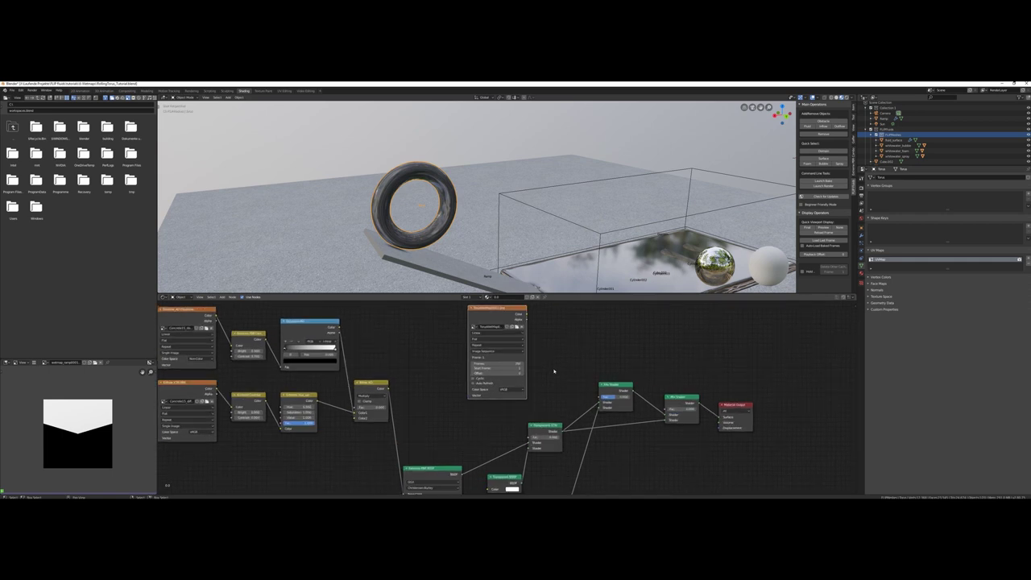
{"action": "middle_click_drag", "start_coordinate": [557, 354], "coordinate": [550, 357]}
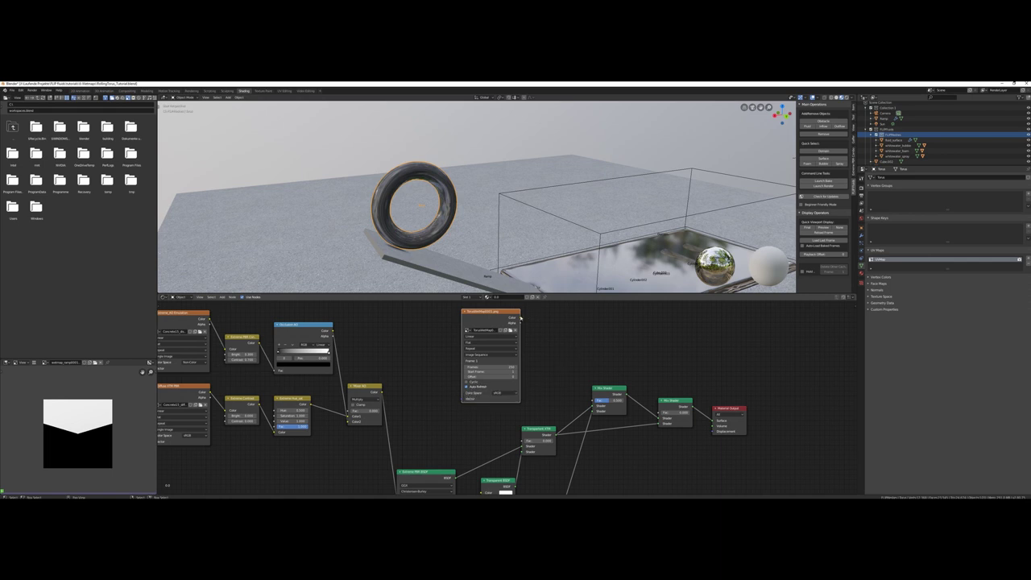
{"action": "left_click_drag", "start_coordinate": [520, 317], "coordinate": [595, 400]}
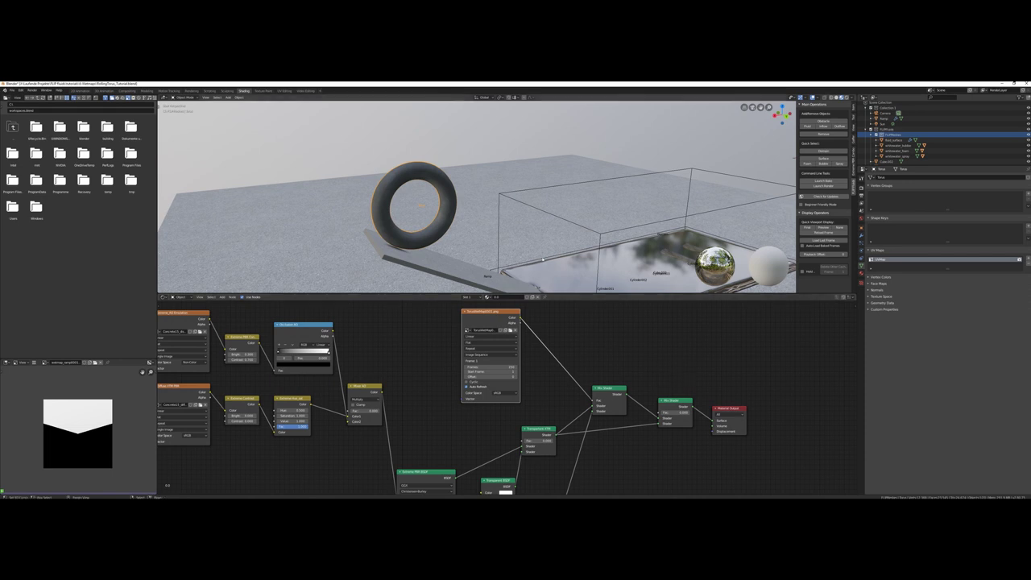
Play the animation and examine the torus material up close as the torus rolls into the water
{"action": "key", "text": "space"}
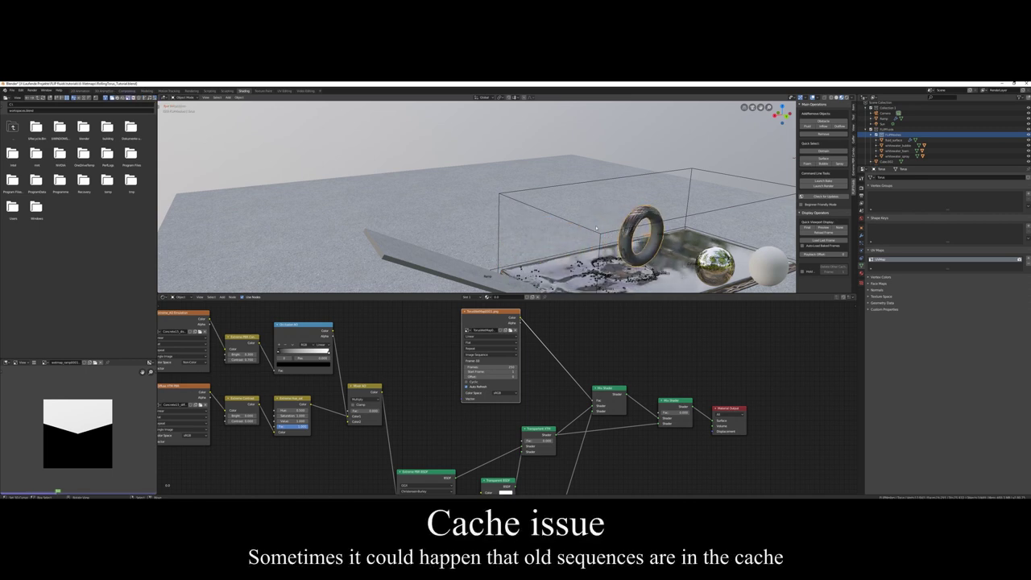
{"action": "middle_click_drag", "start_coordinate": [612, 251], "coordinate": [625, 220]}
{"action": "scroll", "coordinate": [605, 213], "scroll_direction": "up", "scroll_amount": 4}
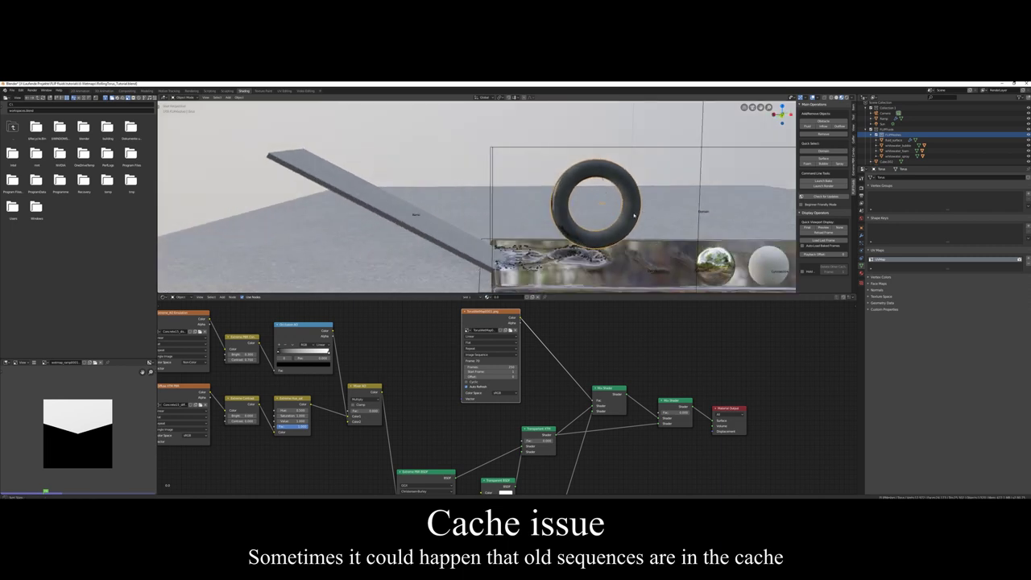
{"action": "middle_click_drag", "start_coordinate": [637, 216], "coordinate": [669, 230]}
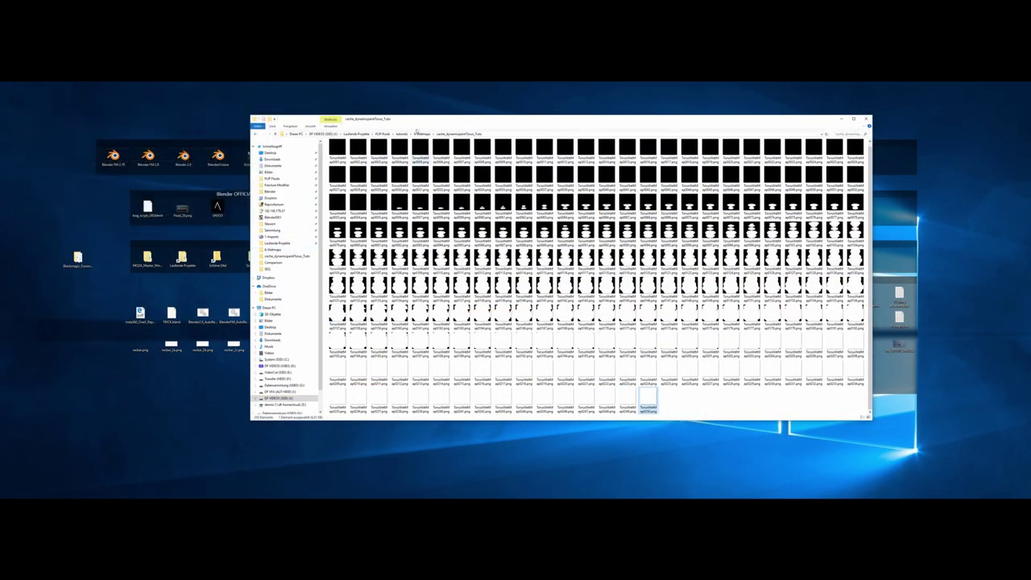
{"action": "left_click_drag", "start_coordinate": [564, 115], "coordinate": [708, 207]}
{"action": "left_click", "coordinate": [186, 164]}
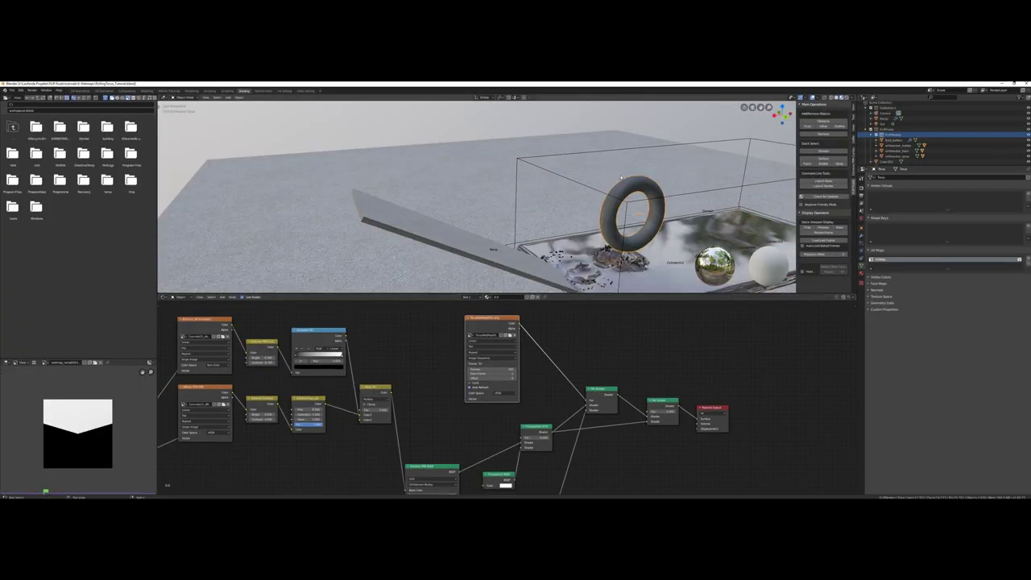
Replay the animation and inspect the wet areas on the torus from several angles until it falls over
{"action": "key", "text": "space"}
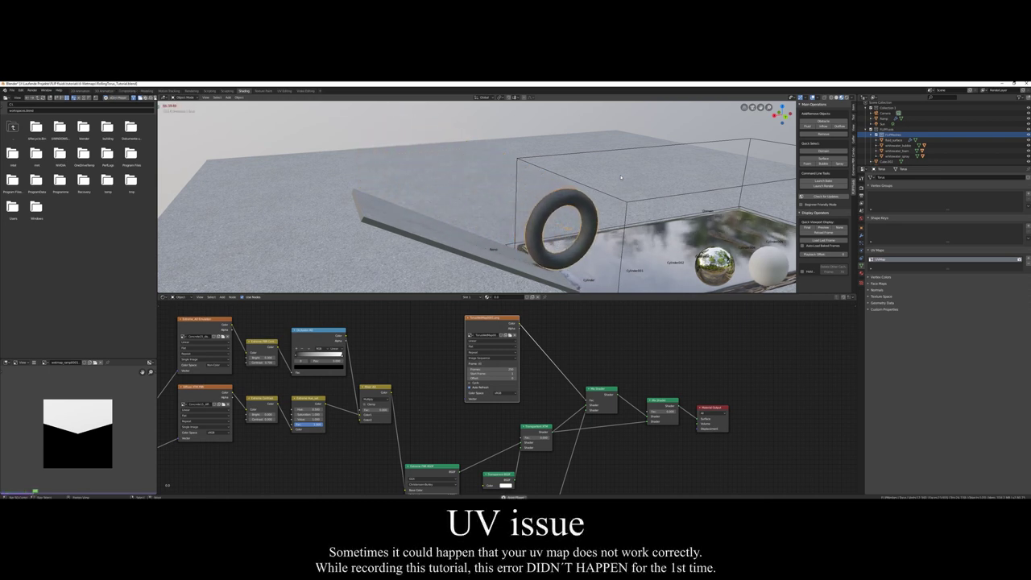
{"action": "middle_click_drag", "start_coordinate": [663, 179], "coordinate": [591, 191]}
{"action": "key", "text": "space"}
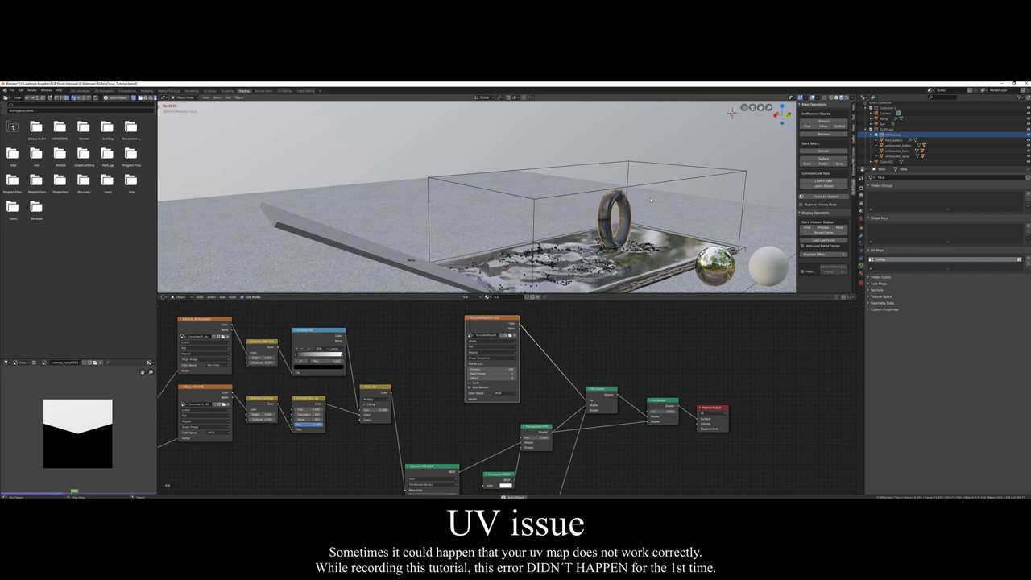
{"action": "middle_click_drag", "start_coordinate": [732, 112], "coordinate": [594, 182]}
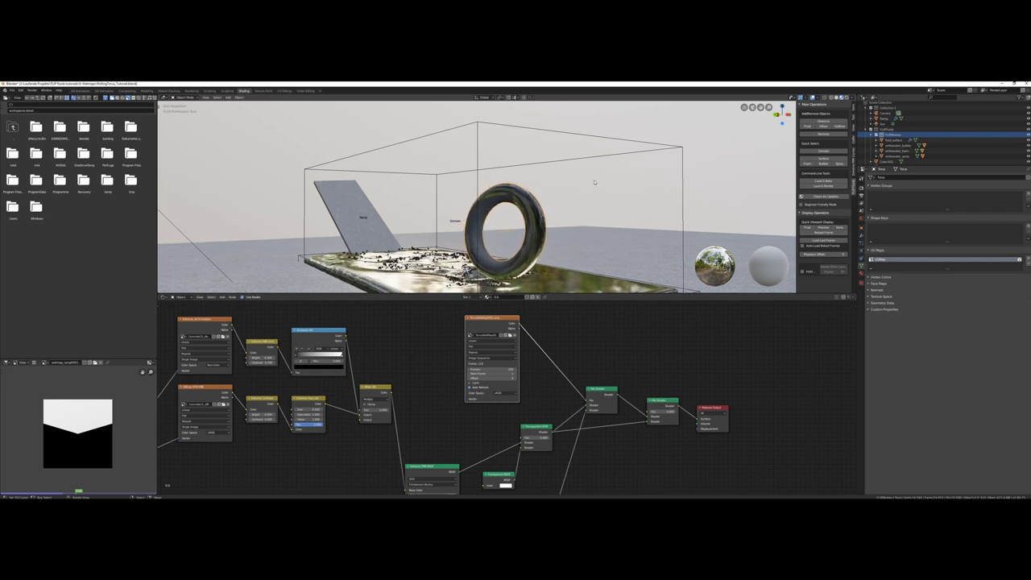
{"action": "middle_click_drag", "start_coordinate": [571, 181], "coordinate": [600, 198]}
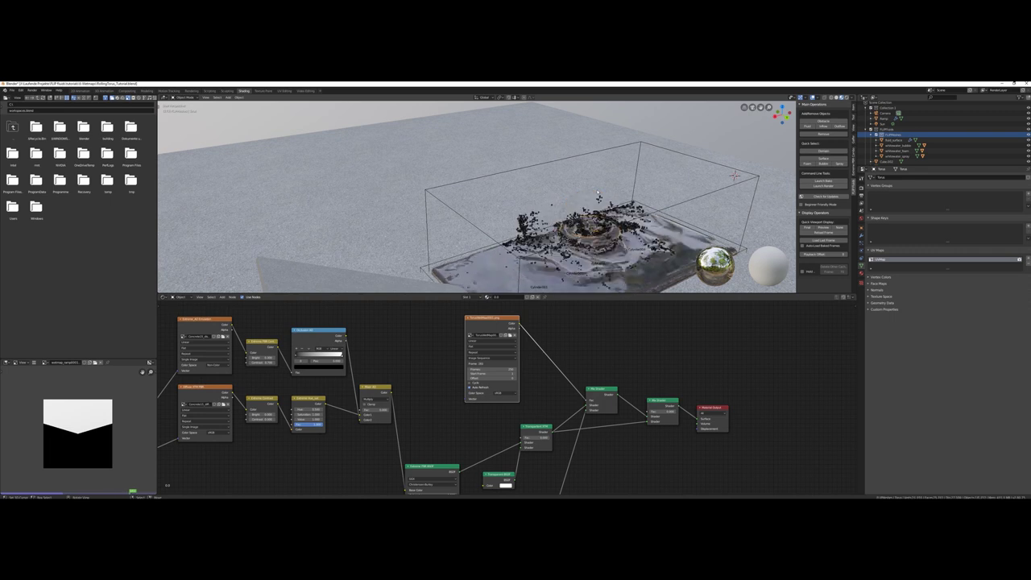
{"action": "scroll", "coordinate": [595, 192], "scroll_direction": "down", "scroll_amount": 4}
{"action": "middle_click_drag", "start_coordinate": [515, 192], "coordinate": [367, 133], "text": "shift"}
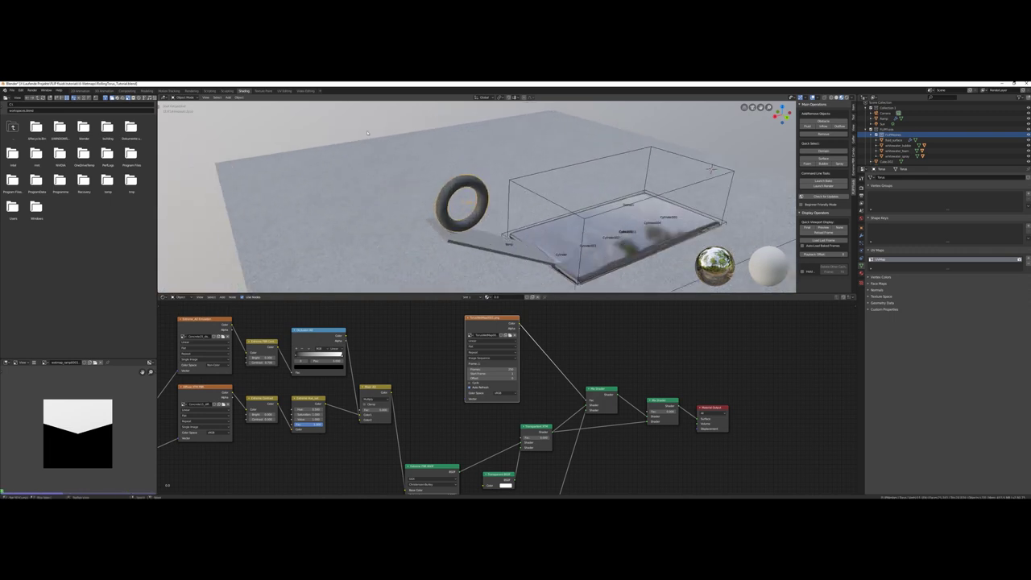
In the UV Editing workspace, add a second UV map named UVWetMap to the torus and reselect UVMap
{"action": "left_click", "coordinate": [283, 90]}
{"action": "middle_click_drag", "start_coordinate": [592, 224], "coordinate": [644, 262]}
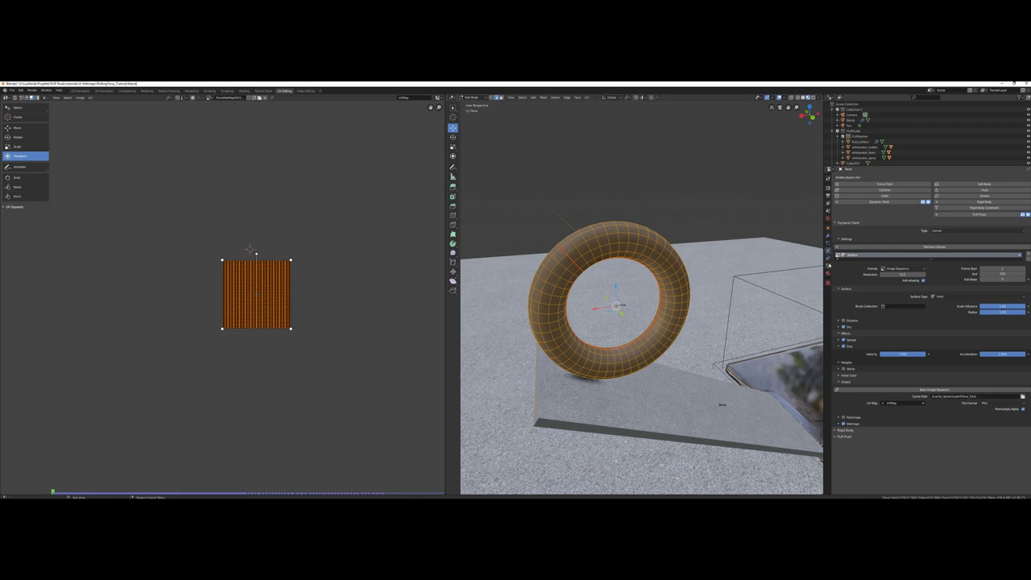
{"action": "left_click", "coordinate": [828, 266]}
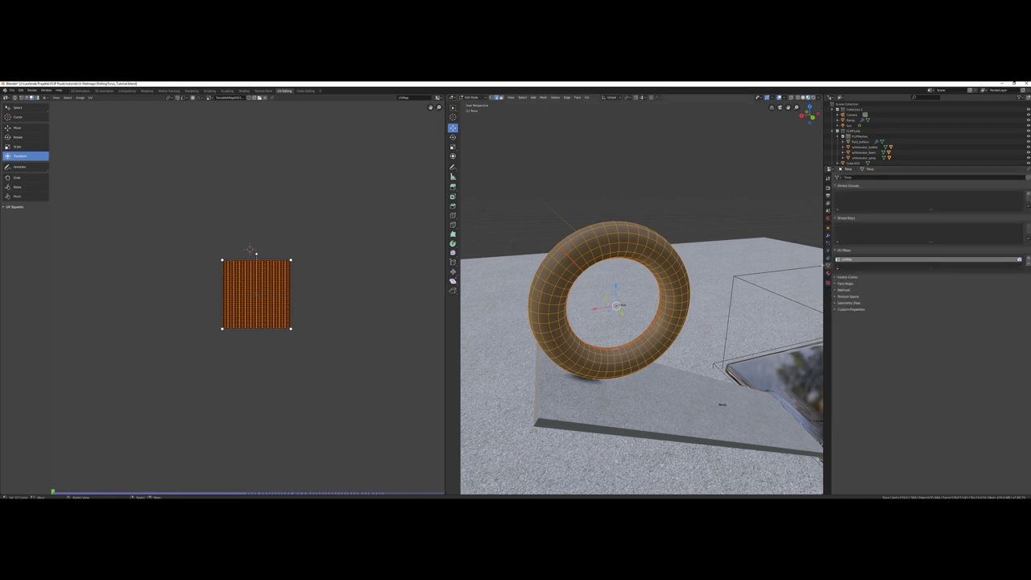
{"action": "left_click", "coordinate": [1027, 259]}
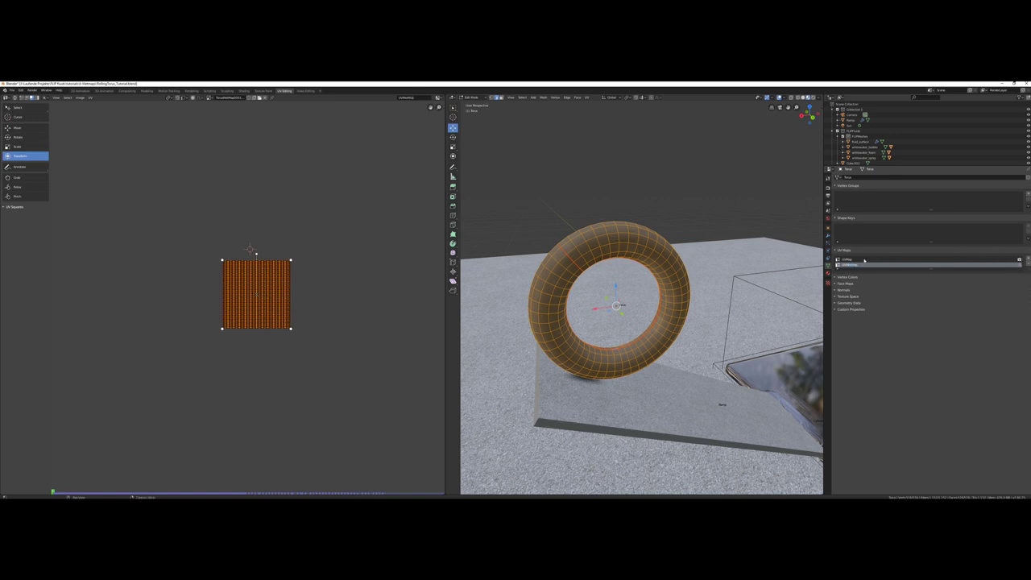
{"action": "left_click", "coordinate": [847, 260]}
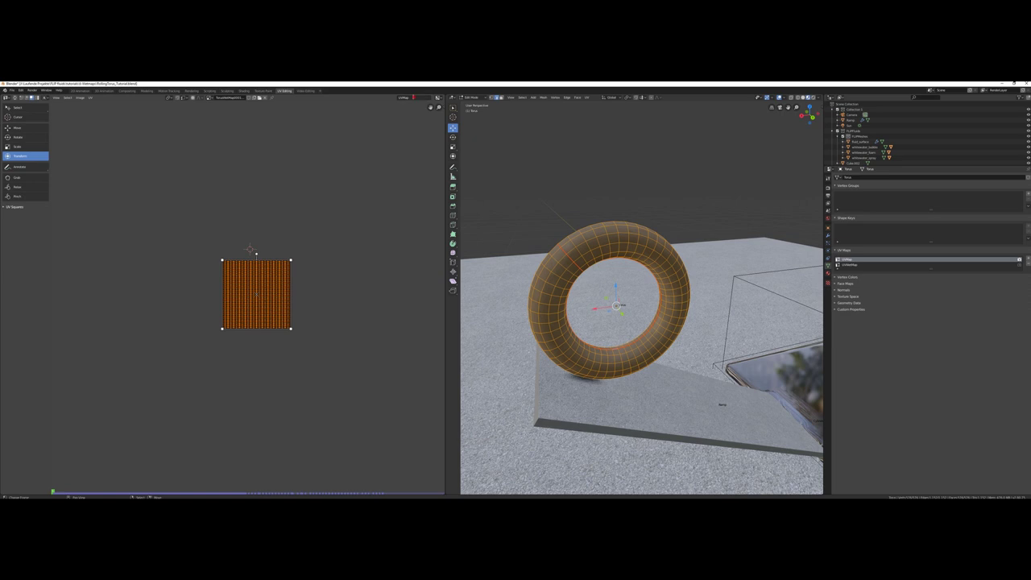
Make UVWetMap the torus's active UV map, unwrap the whole mesh into it and return to Object Mode
{"action": "left_click", "coordinate": [407, 98]}
{"action": "left_click", "coordinate": [407, 110]}
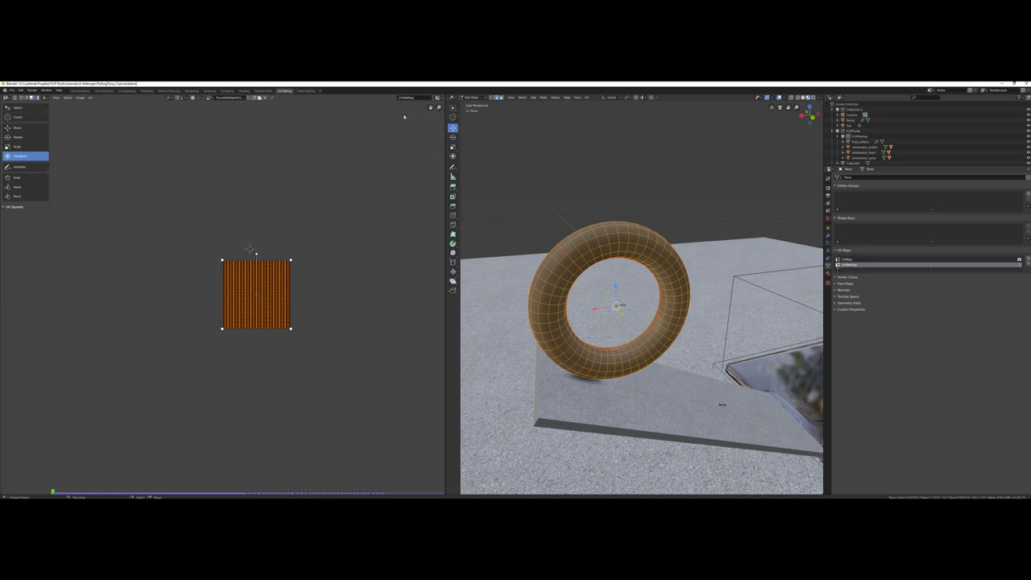
{"action": "scroll", "coordinate": [303, 281], "scroll_direction": "up", "scroll_amount": 4}
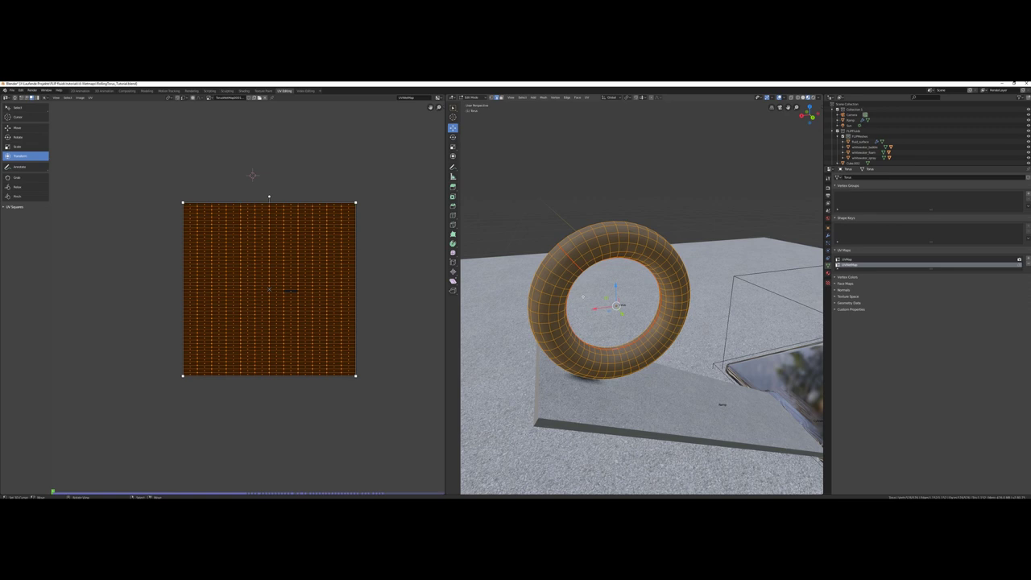
{"action": "key", "text": "u"}
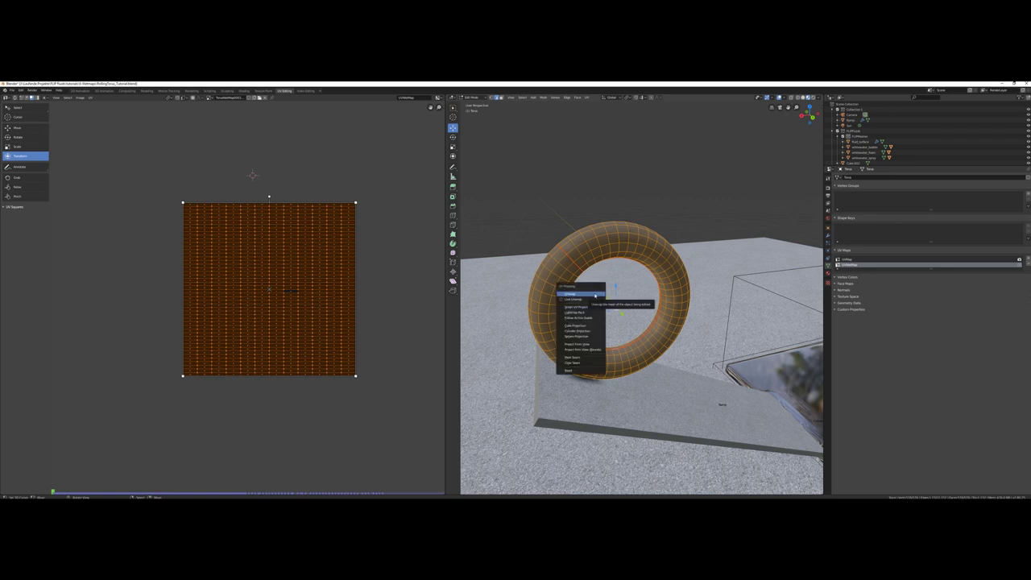
{"action": "left_click", "coordinate": [574, 294]}
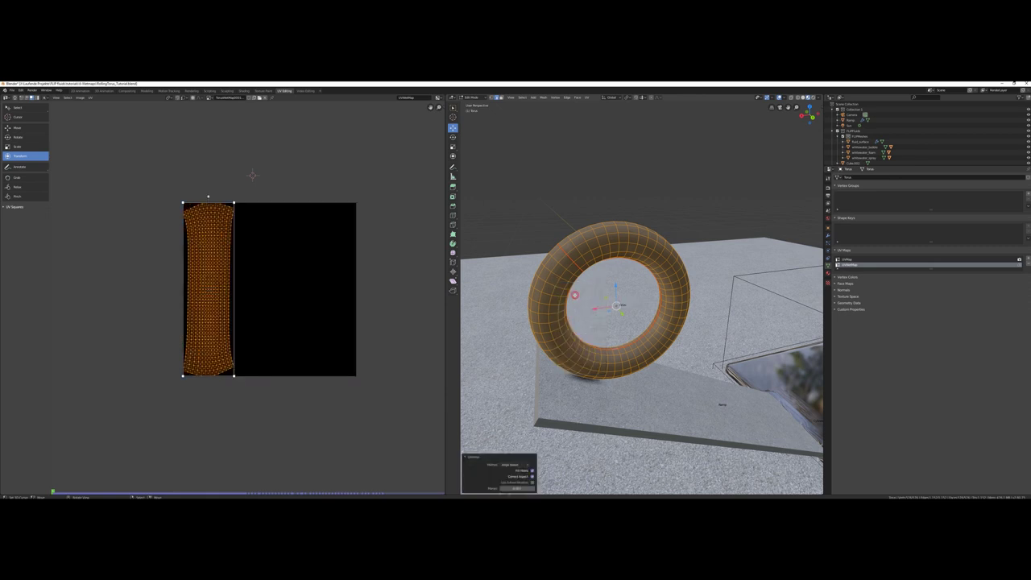
{"action": "key", "text": "Tab"}
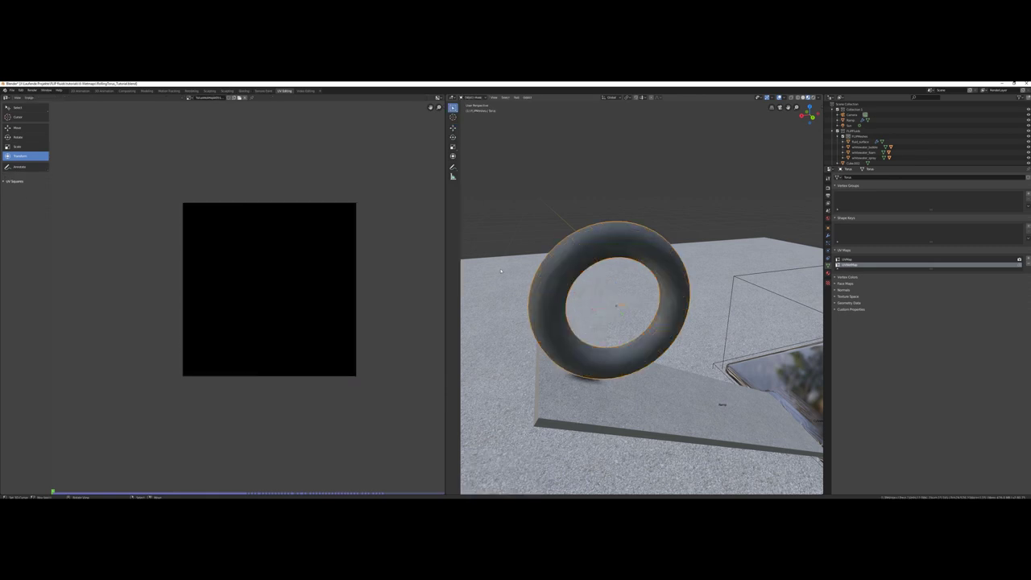
Set the torus canvas's Dynamic Paint output UV map to UVWetMap, save the file and bake the image sequence
{"action": "scroll", "coordinate": [501, 271], "scroll_direction": "down", "scroll_amount": 2}
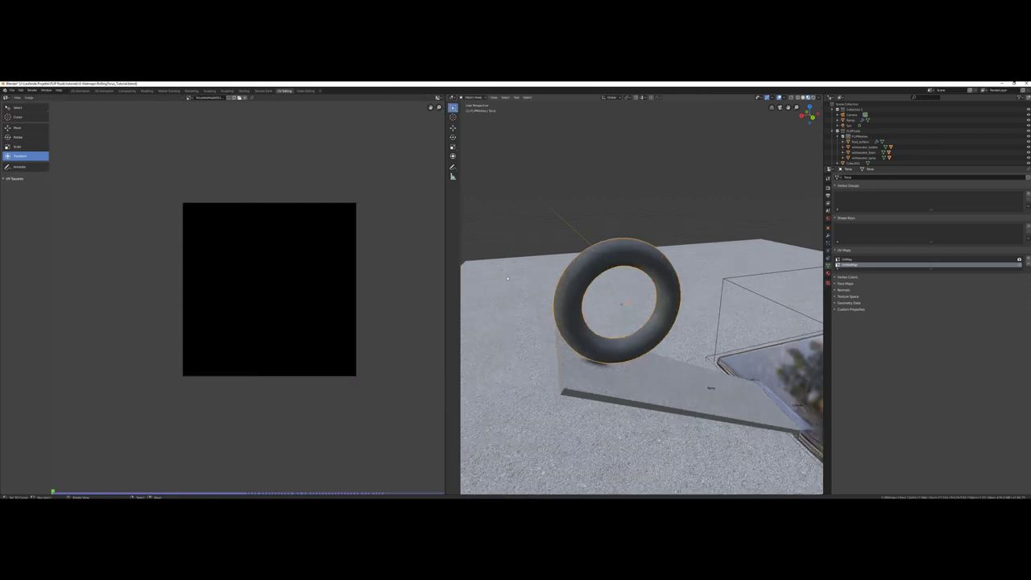
{"action": "middle_click_drag", "start_coordinate": [507, 277], "coordinate": [514, 281]}
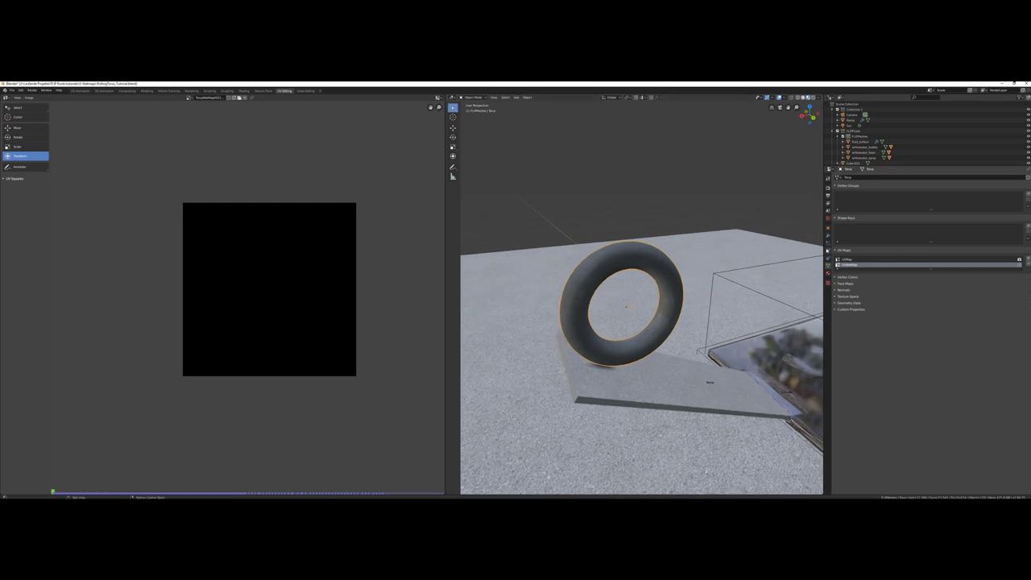
{"action": "left_click", "coordinate": [827, 251]}
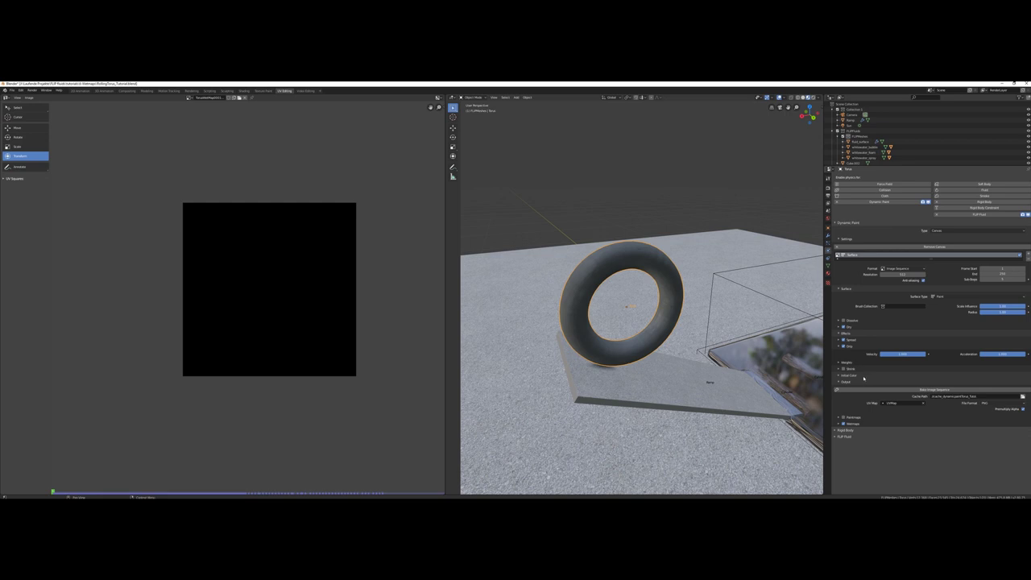
{"action": "left_click", "coordinate": [899, 403]}
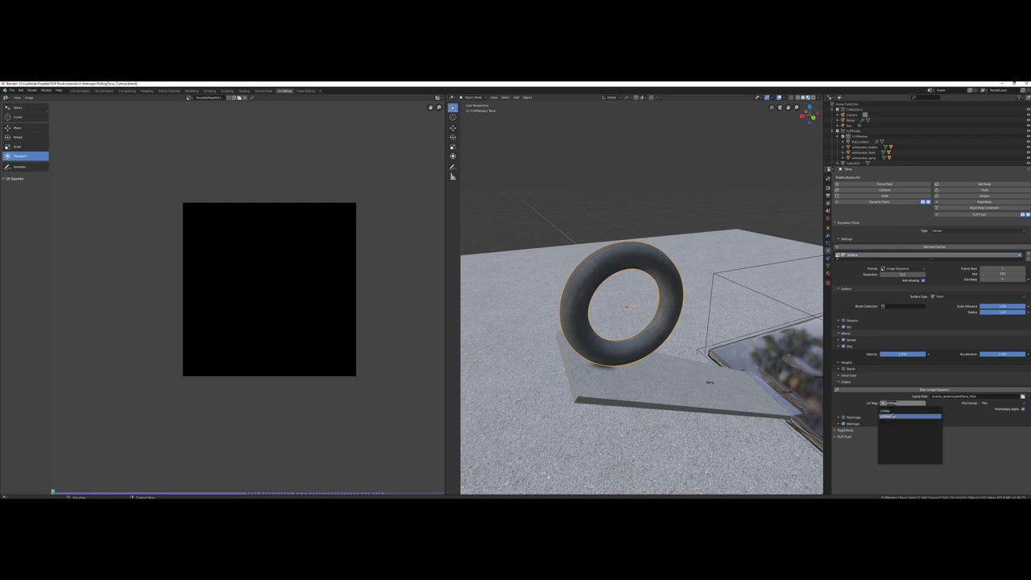
{"action": "left_click", "coordinate": [892, 416]}
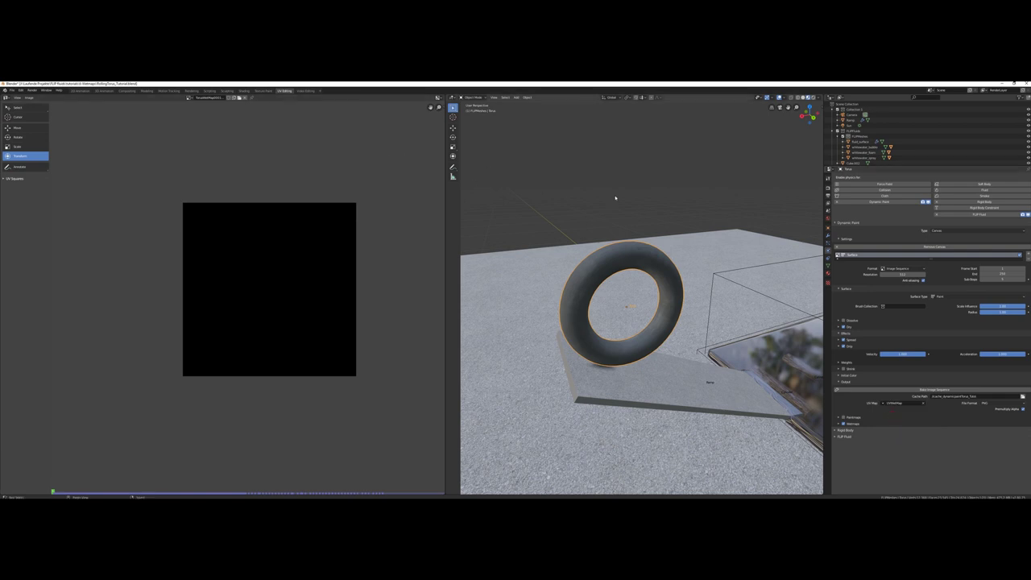
{"action": "key", "text": "ctrl+s"}
{"action": "left_click", "coordinate": [942, 390]}
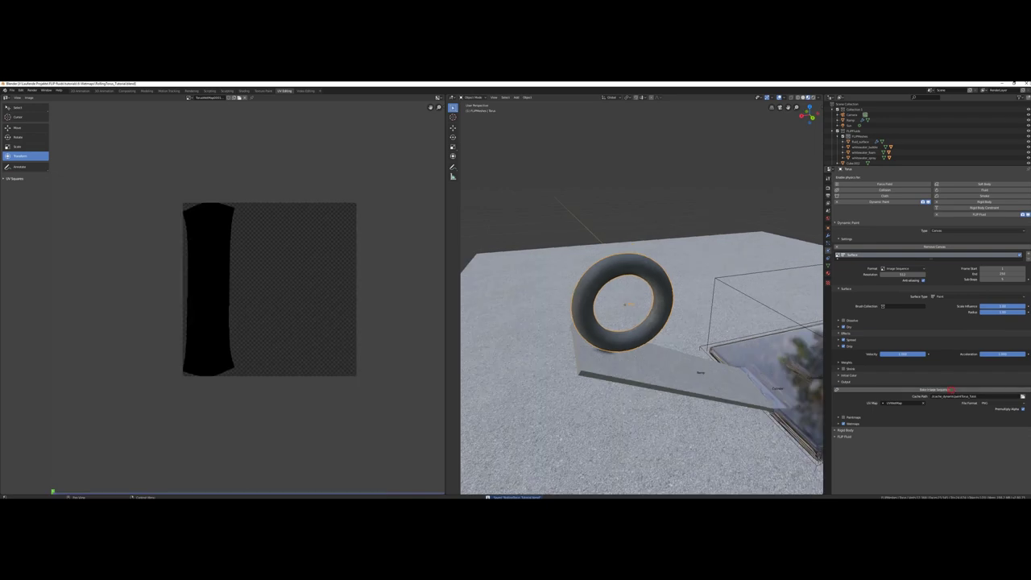
Switch to the file explorer, maximize the wetmap cache folder window and examine the images being baked
{"action": "left_click", "coordinate": [1001, 83]}
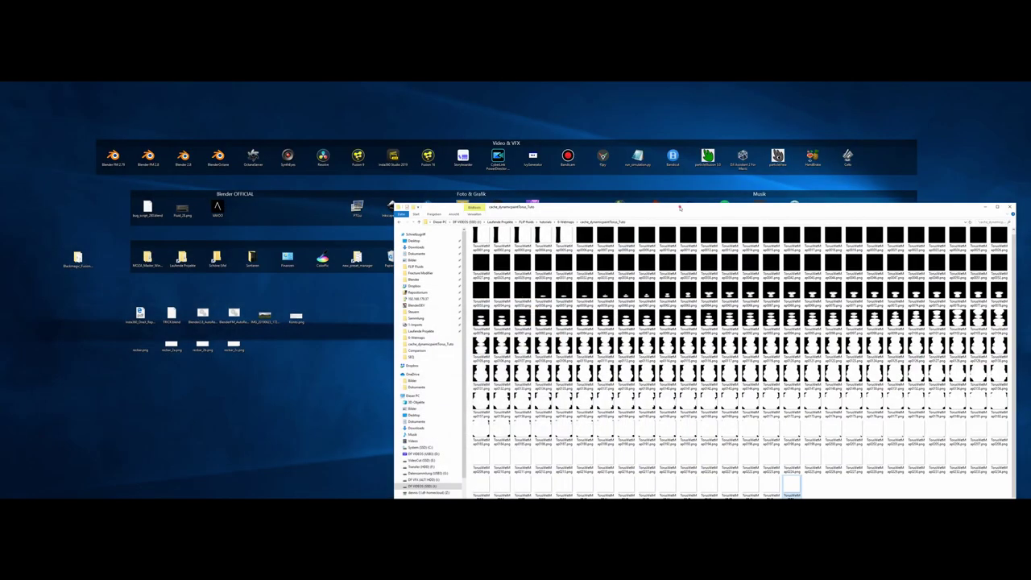
{"action": "double_click", "coordinate": [683, 207]}
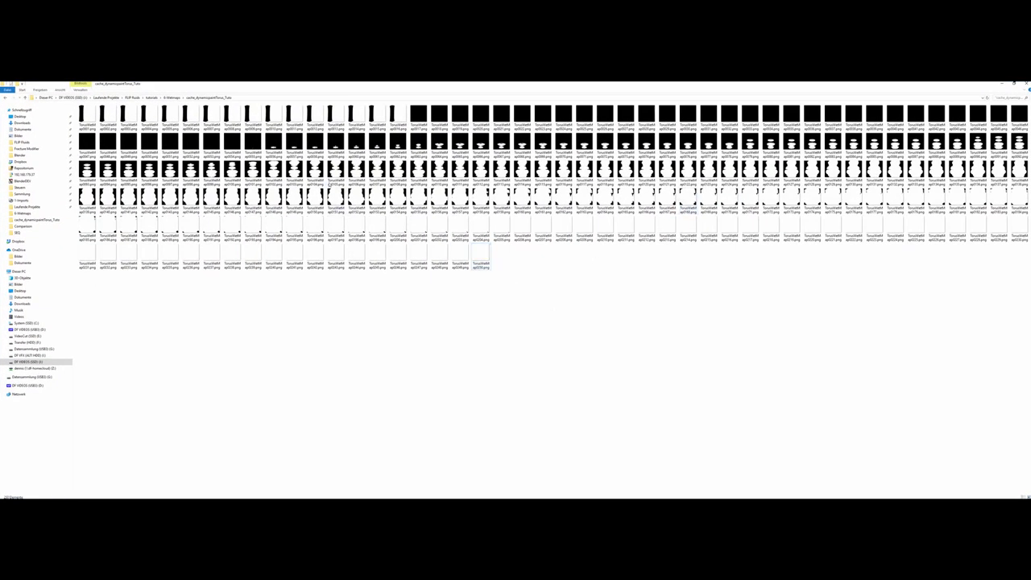
{"action": "double_click", "coordinate": [315, 171]}
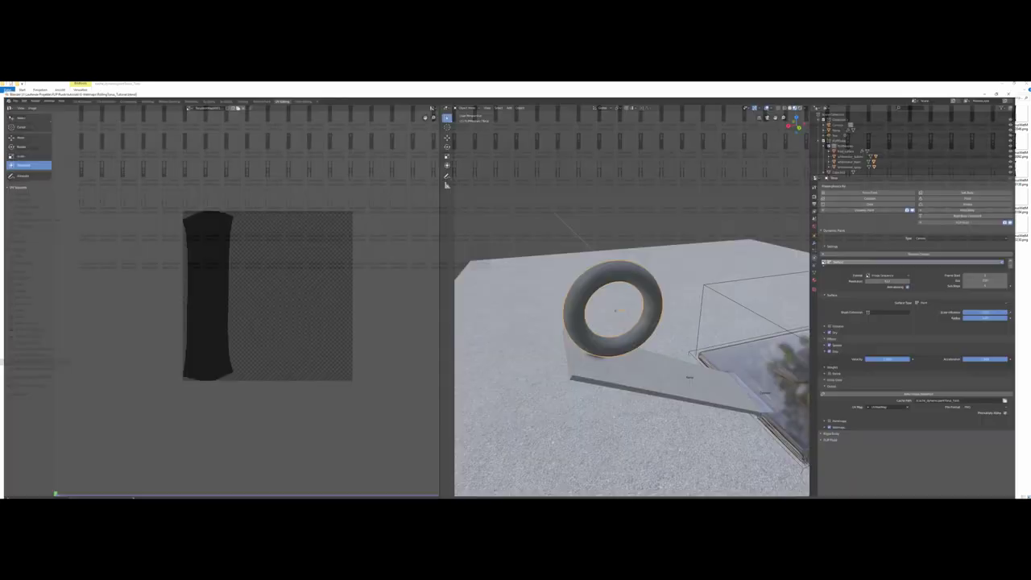
In the Shading workspace, shift the wetmap image sequence node closer to the first Mix Shader to free space before it
{"action": "left_click", "coordinate": [244, 90]}
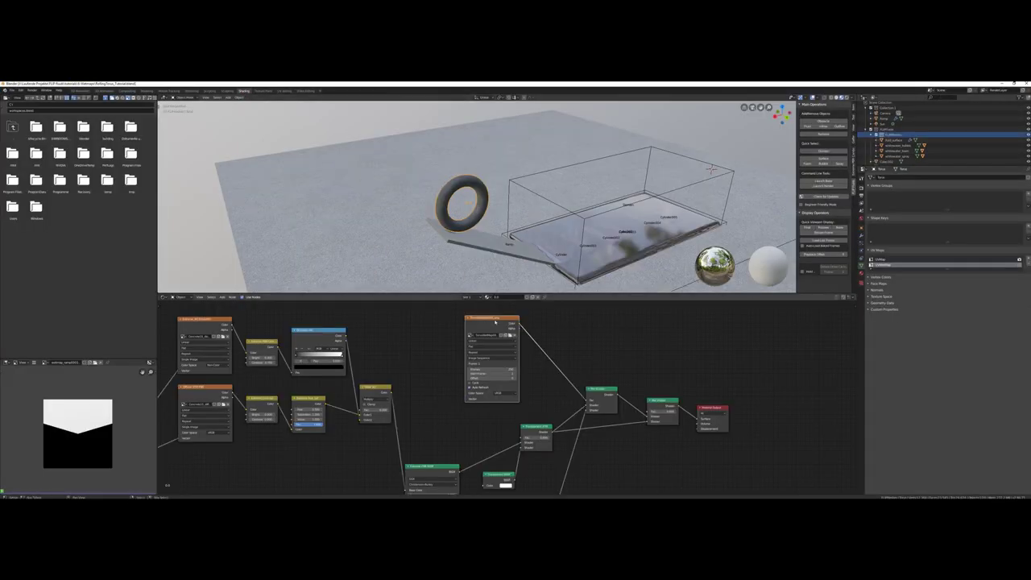
{"action": "left_click_drag", "start_coordinate": [495, 320], "coordinate": [521, 317]}
{"action": "scroll", "coordinate": [466, 205], "scroll_direction": "up", "scroll_amount": 3}
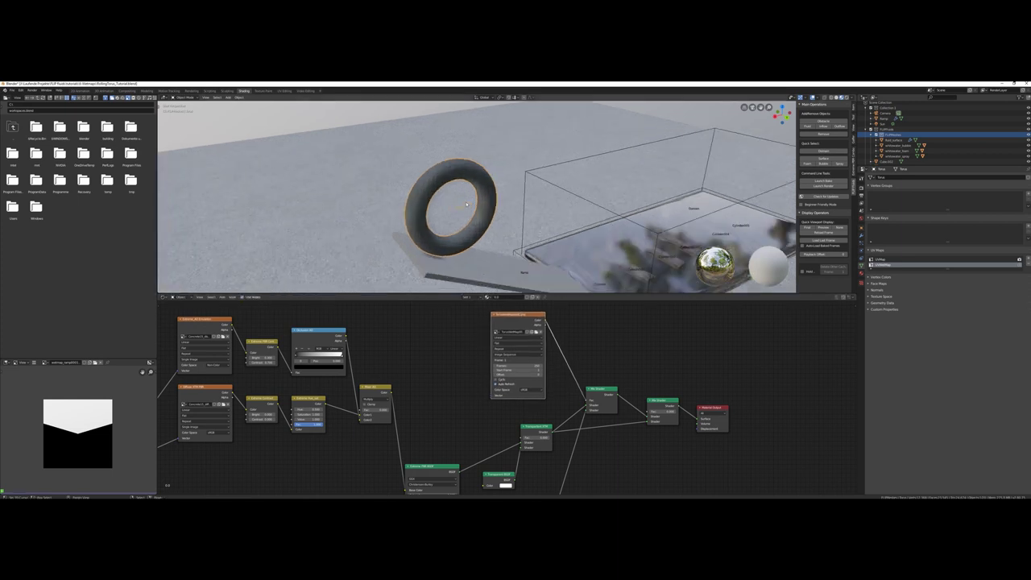
{"action": "scroll", "coordinate": [603, 349], "scroll_direction": "down", "scroll_amount": 1}
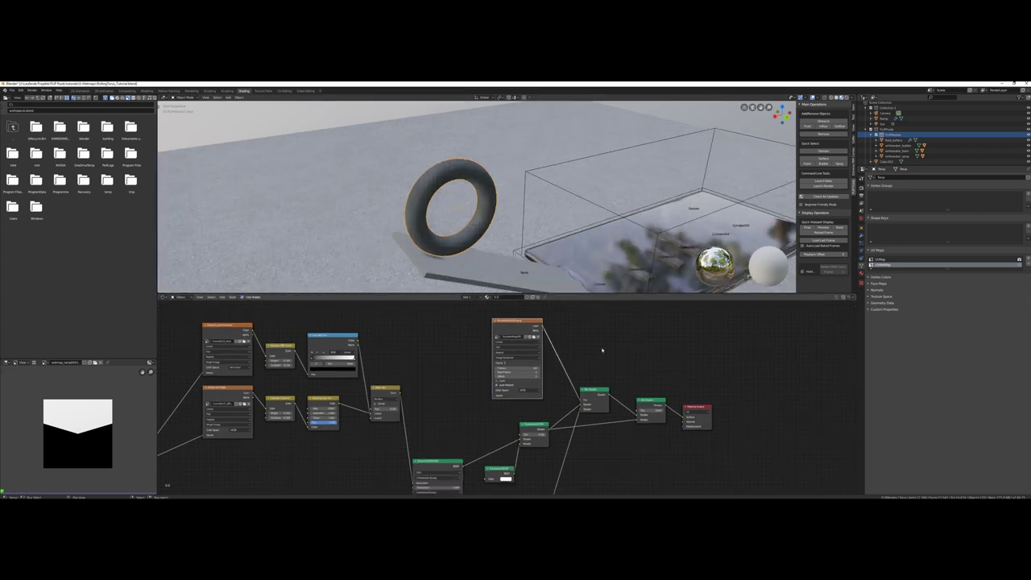
{"action": "middle_click_drag", "start_coordinate": [605, 348], "coordinate": [665, 358]}
{"action": "left_click_drag", "start_coordinate": [549, 328], "coordinate": [564, 329]}
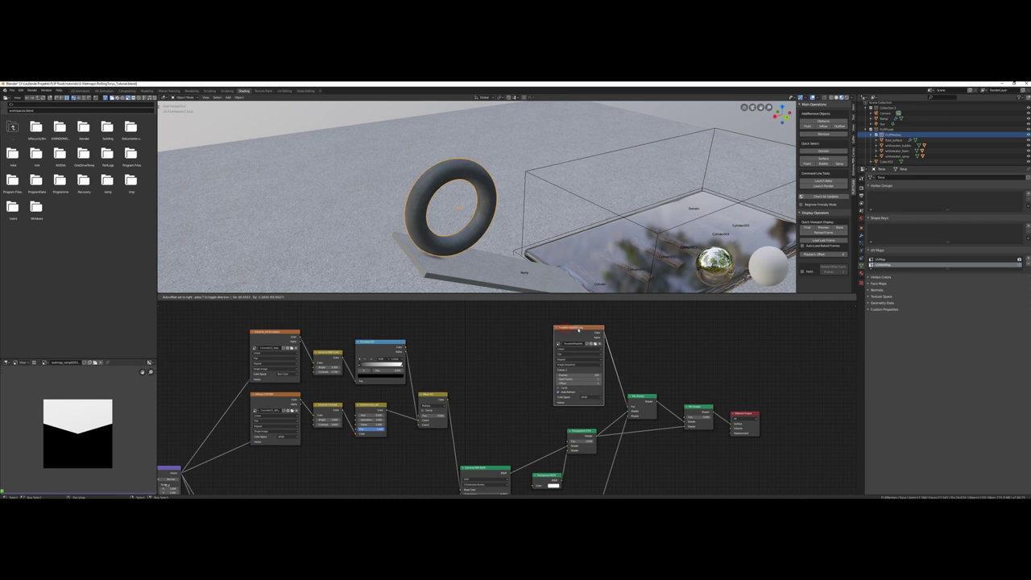
Add a UV Map node set to UVWetMap and link its UV output to the wetmap image node's Vector input
{"action": "key", "text": "shift+a"}
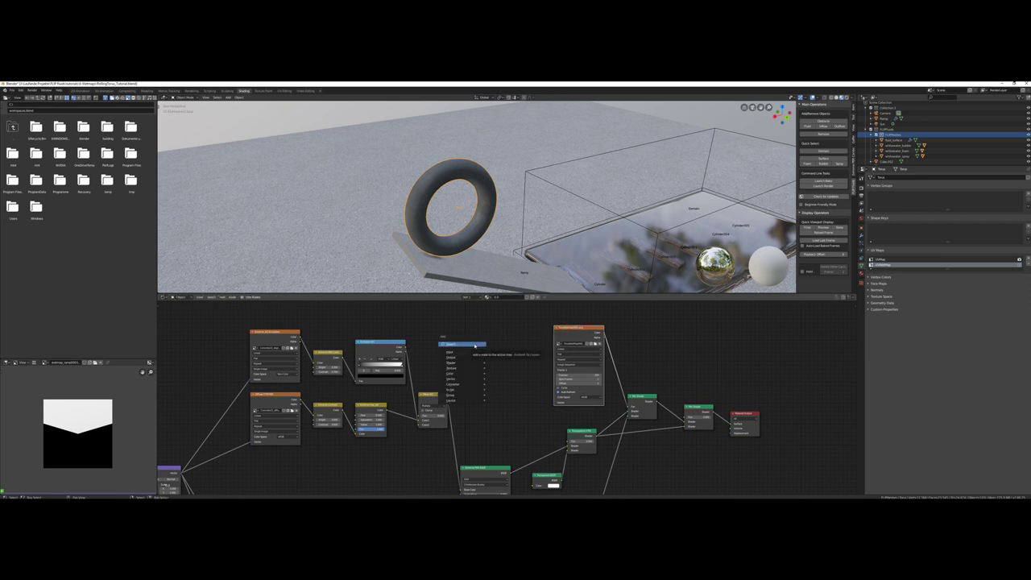
{"action": "mouse_move", "coordinate": [467, 354]}
{"action": "left_click", "coordinate": [515, 434]}
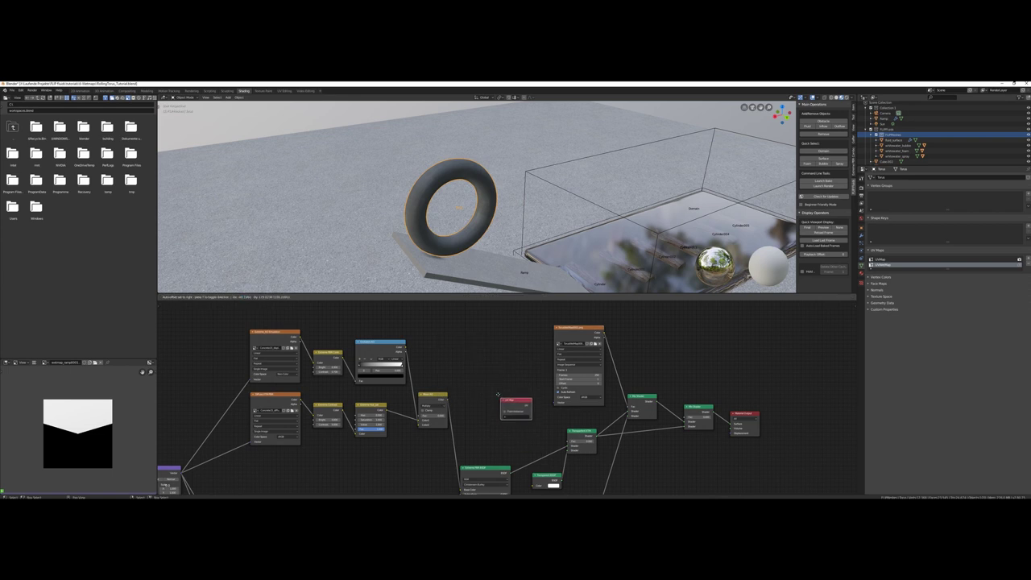
{"action": "left_click", "coordinate": [509, 396]}
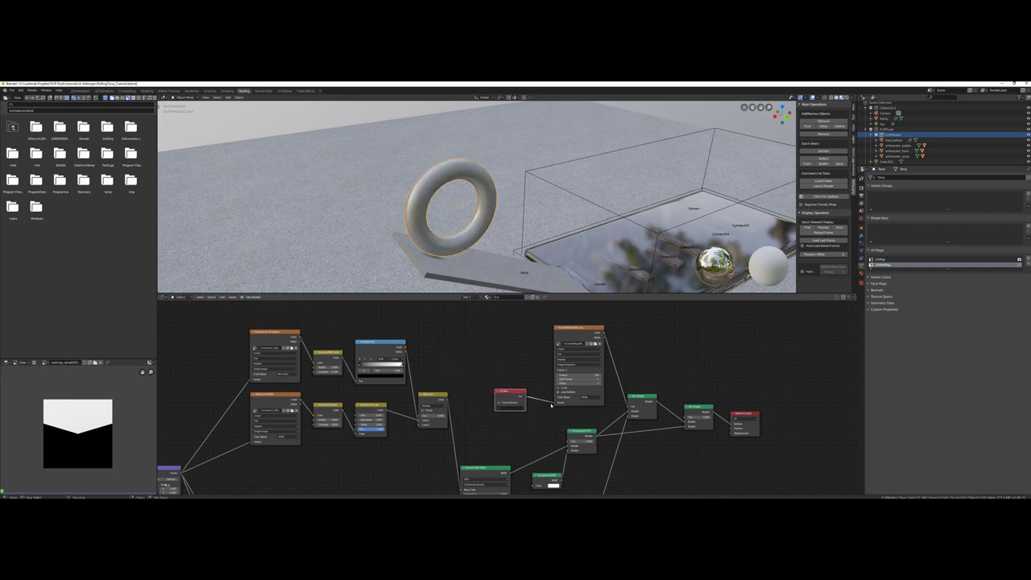
{"action": "left_click", "coordinate": [509, 402]}
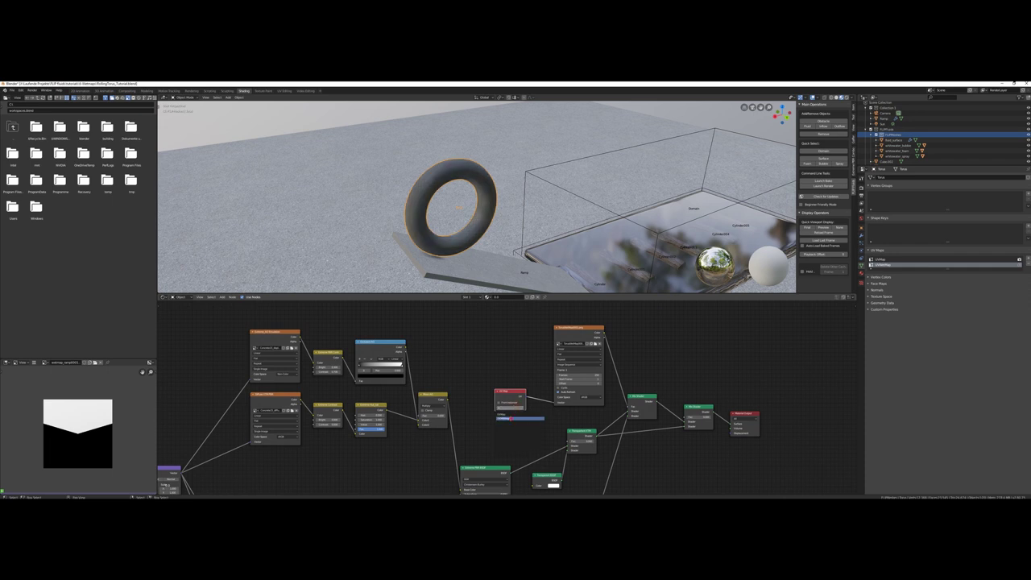
{"action": "left_click", "coordinate": [511, 419]}
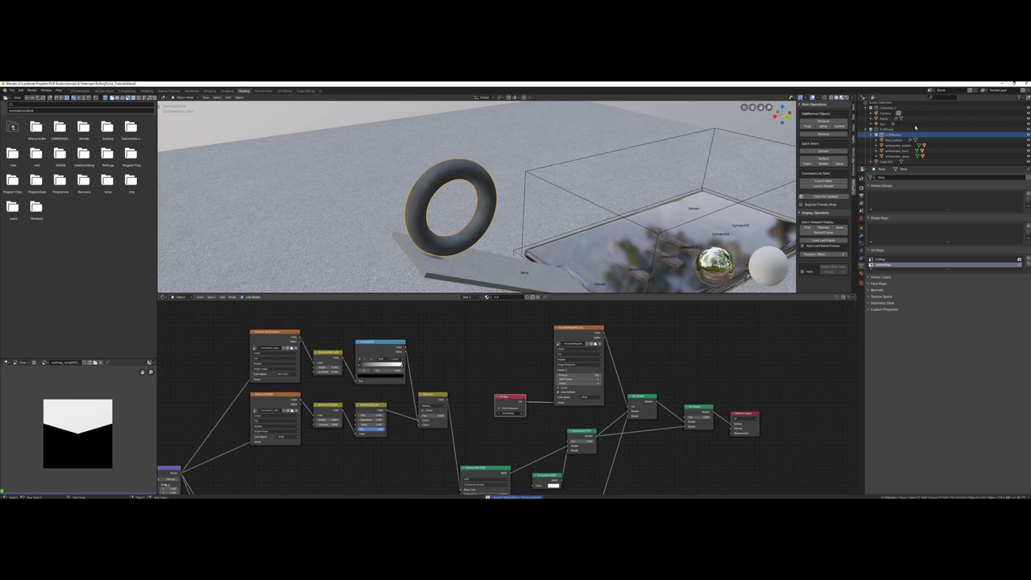
Close Blender, minimize the cache folder window, restart Blender and reopen the recent file RollingTorus_Tutorial.blend
{"action": "left_click", "coordinate": [1024, 83]}
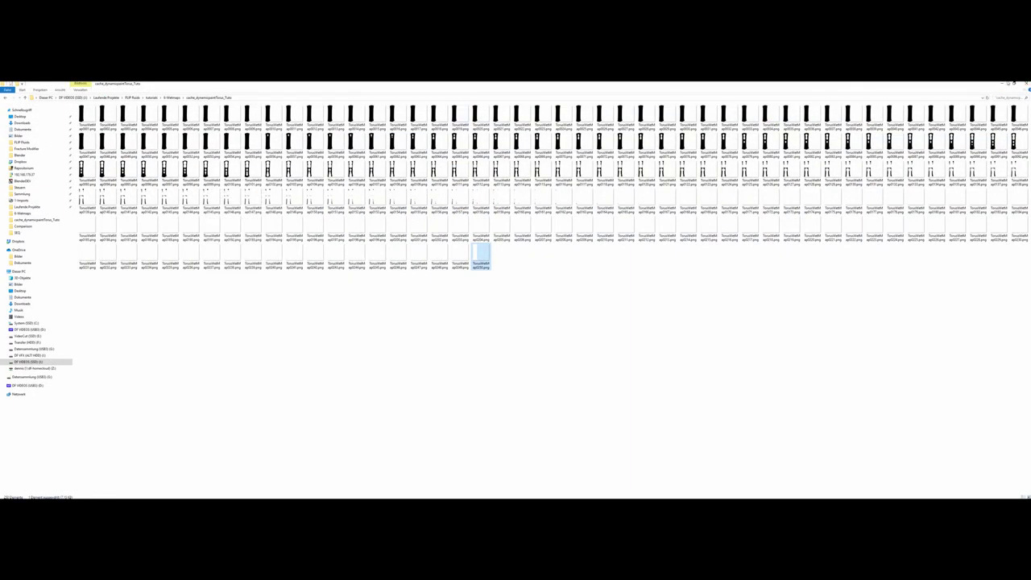
{"action": "left_click", "coordinate": [1003, 84]}
{"action": "double_click", "coordinate": [186, 156]}
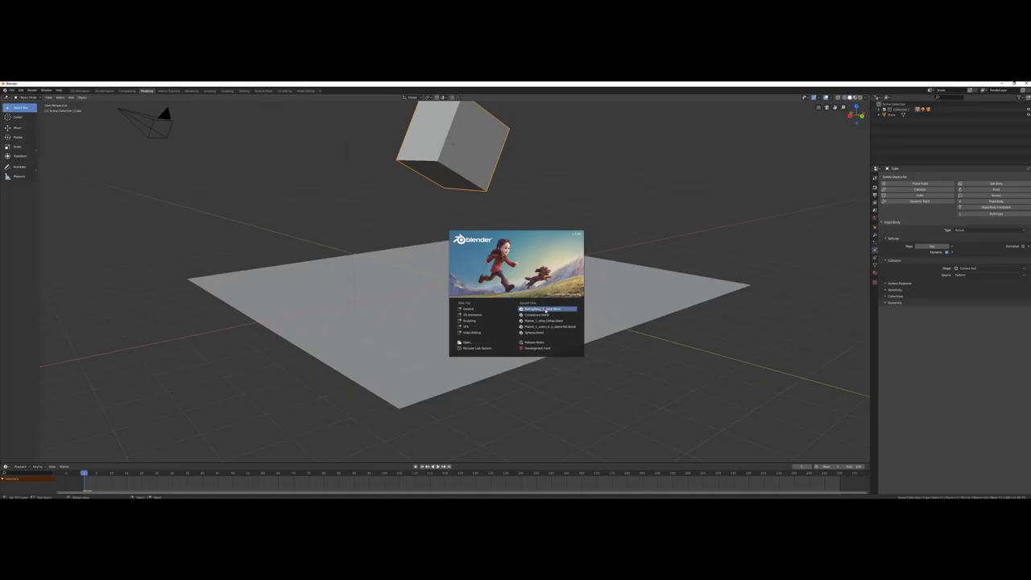
{"action": "left_click", "coordinate": [545, 310]}
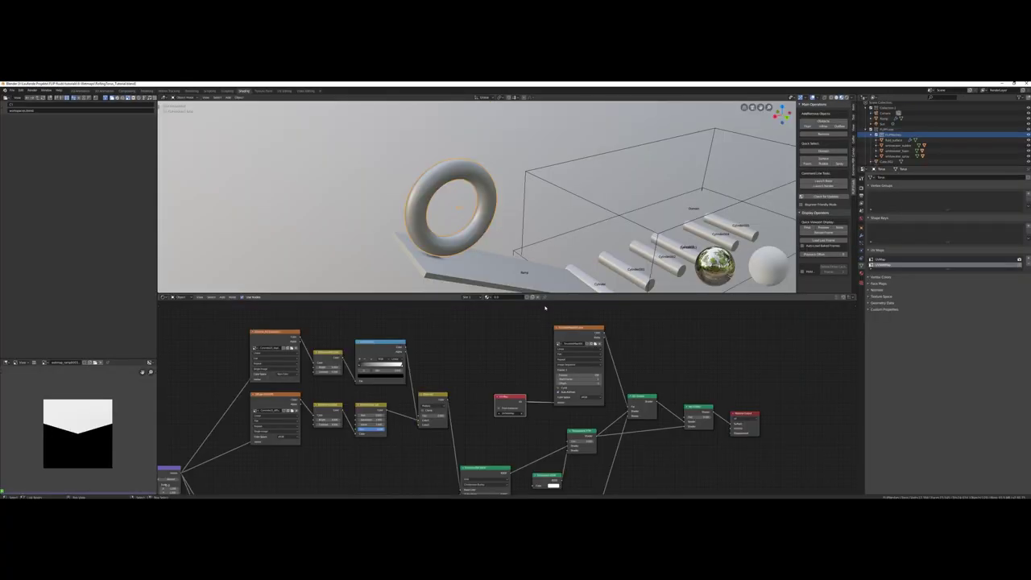
Play the animation, pause it with the torus in the water, and adjust the factor of the Mix Shader before the Material Output
{"action": "key", "text": "space"}
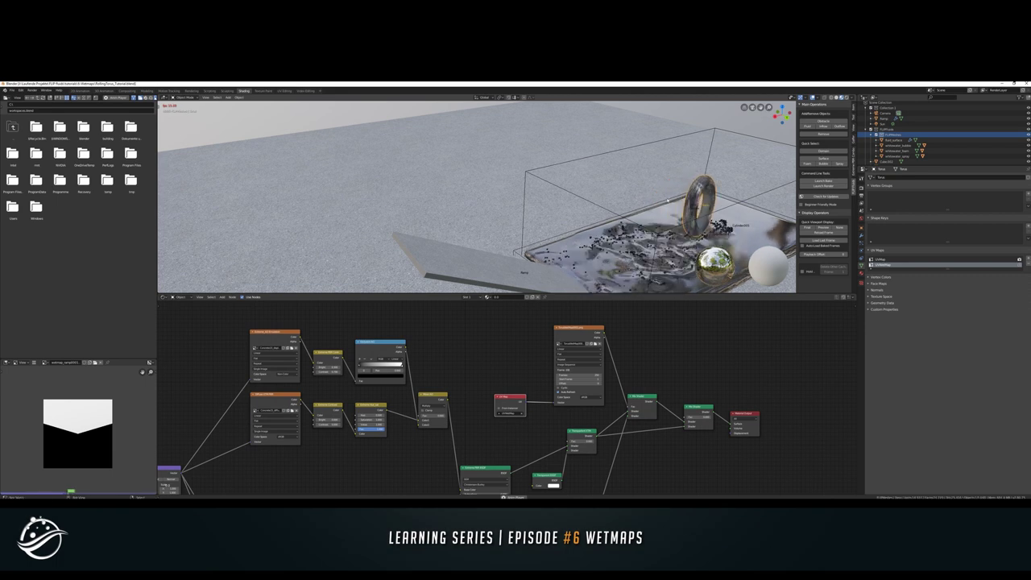
{"action": "key", "text": "space"}
{"action": "middle_click_drag", "start_coordinate": [662, 195], "coordinate": [395, 128]}
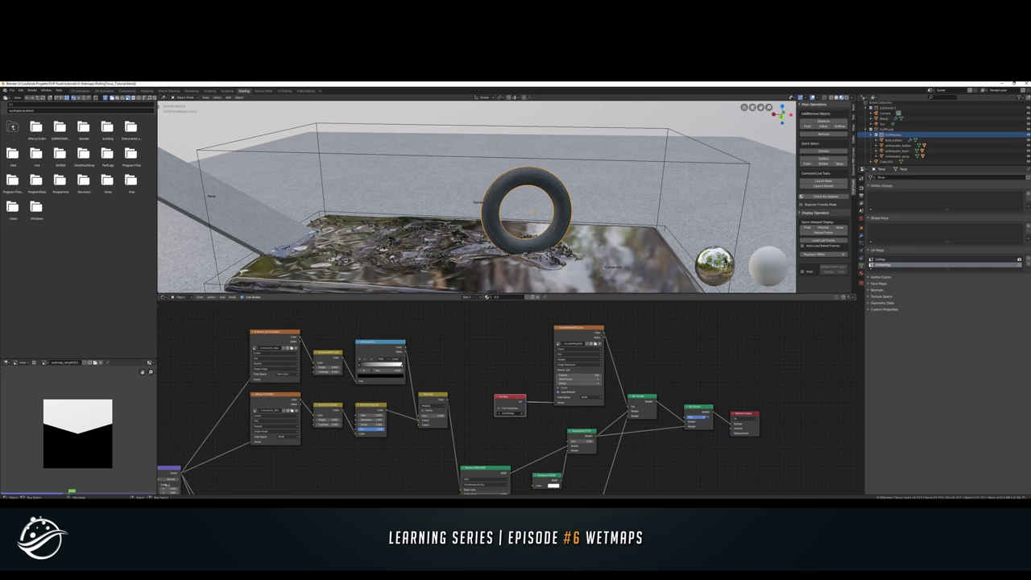
{"action": "left_click_drag", "start_coordinate": [705, 416], "coordinate": [699, 416]}
Darken the base color of the wet Principled BSDF and slightly raise its roughness
{"action": "scroll", "coordinate": [600, 230], "scroll_direction": "up", "scroll_amount": 1}
{"action": "mouse_move", "coordinate": [600, 230]}
{"action": "middle_mouse_down"}
{"action": "mouse_move", "coordinate": [645, 221]}
{"action": "mouse_move", "coordinate": [585, 228]}
{"action": "middle_mouse_up"}
{"action": "scroll", "coordinate": [635, 411], "scroll_direction": "down", "scroll_amount": 3, "text": "shift"}
{"action": "scroll", "coordinate": [620, 399], "scroll_direction": "down", "scroll_amount": 3, "text": "shift"}
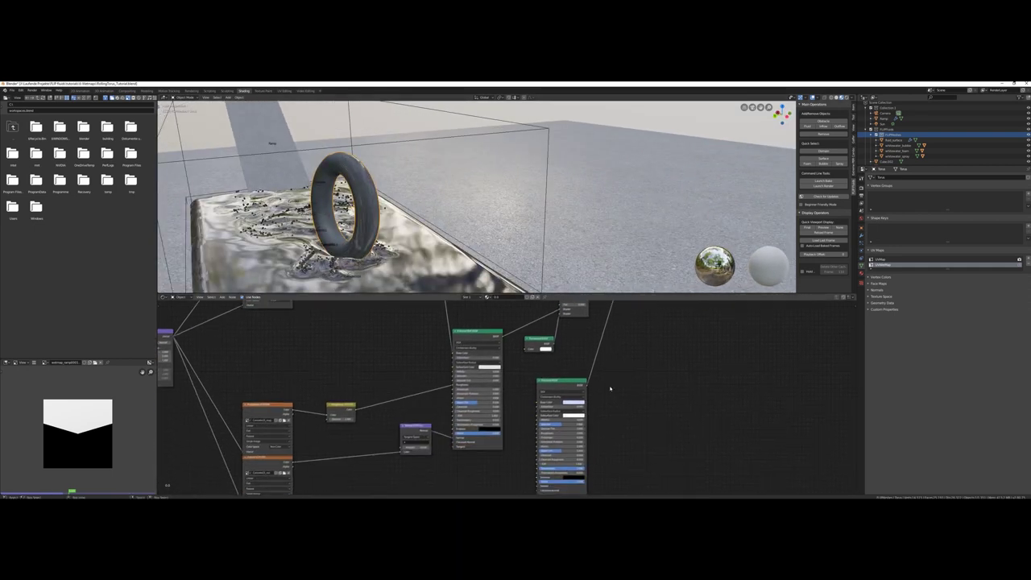
{"action": "left_click", "coordinate": [576, 414]}
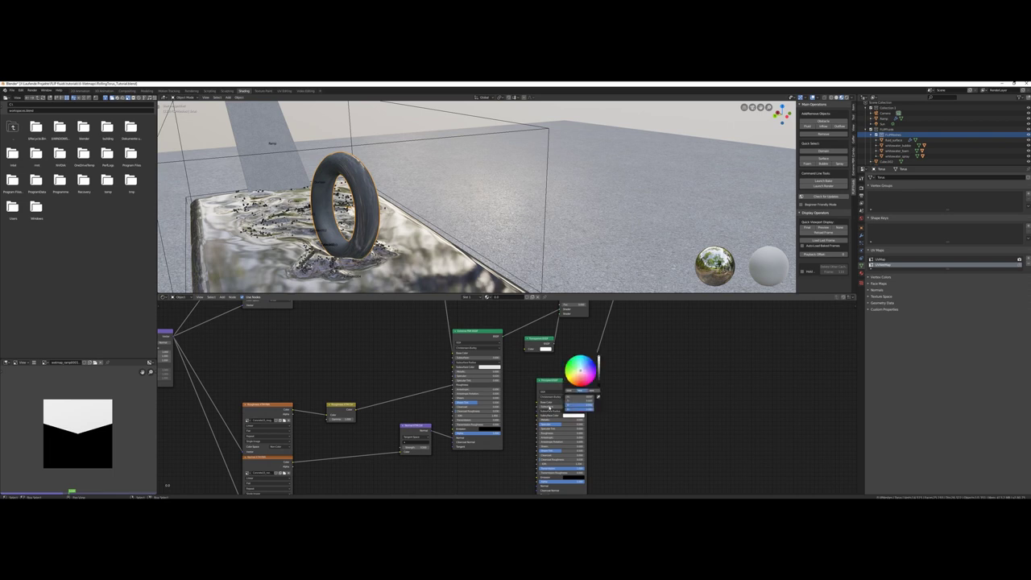
{"action": "left_click", "coordinate": [576, 402]}
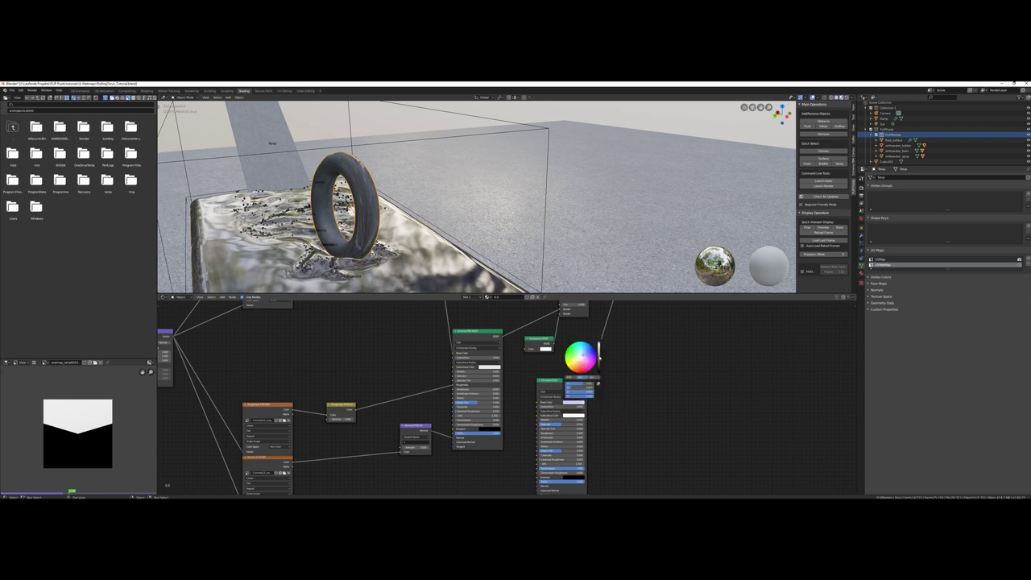
{"action": "left_click", "coordinate": [599, 358]}
{"action": "left_click_drag", "start_coordinate": [560, 432], "coordinate": [562, 432]}
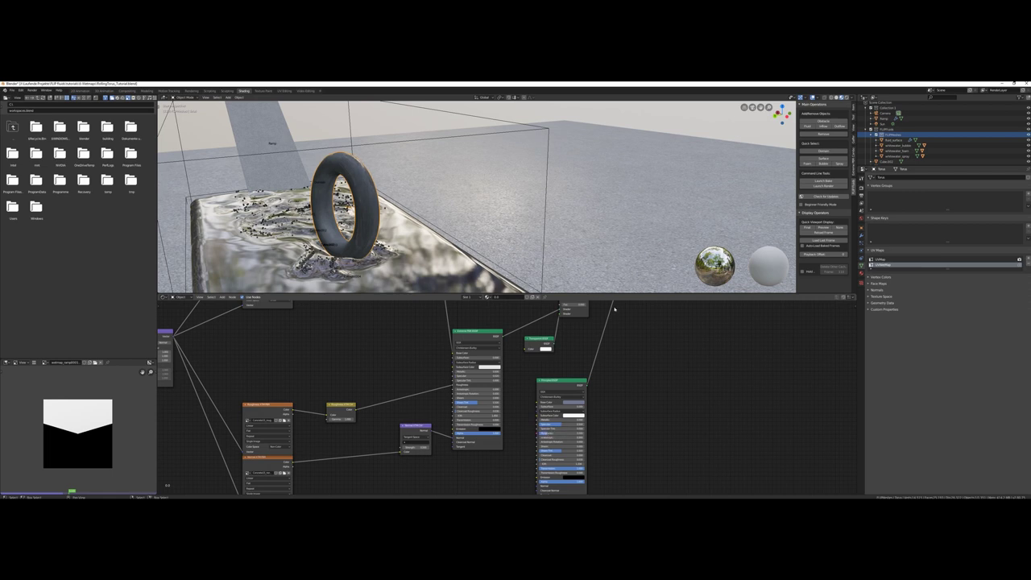
Replay the animation from another angle to inspect the adjusted wet shader on the torus
{"action": "scroll", "coordinate": [647, 336], "scroll_direction": "down", "scroll_amount": 3}
{"action": "middle_click_drag", "start_coordinate": [647, 336], "coordinate": [658, 378]}
{"action": "middle_click_drag", "start_coordinate": [434, 192], "coordinate": [545, 184]}
{"action": "key", "text": "space"}
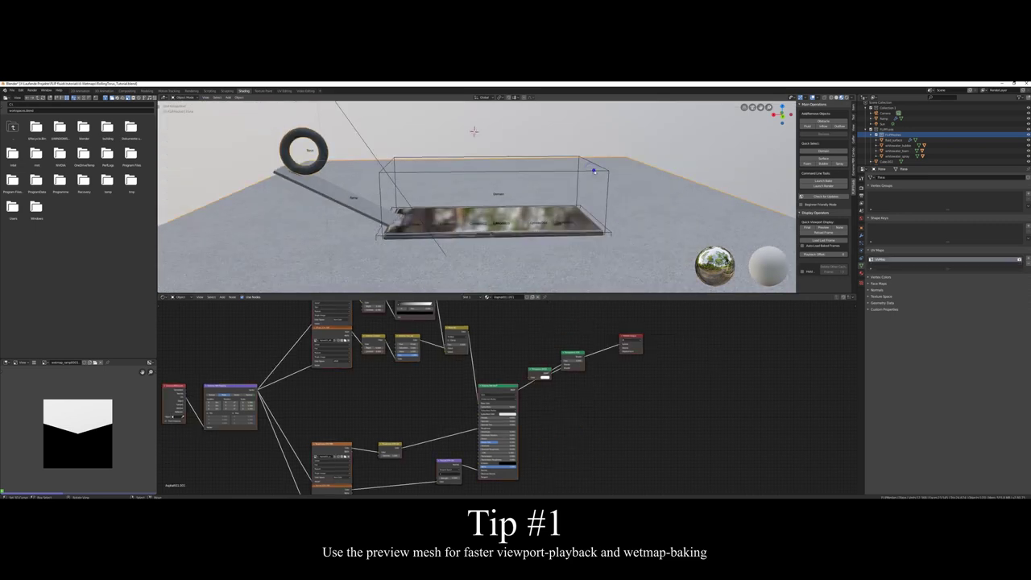
Select the fluid domain and review its FLIP Fluid physics settings, checking the Preview Resolution value
{"action": "left_click", "coordinate": [594, 170]}
{"action": "left_click", "coordinate": [862, 252]}
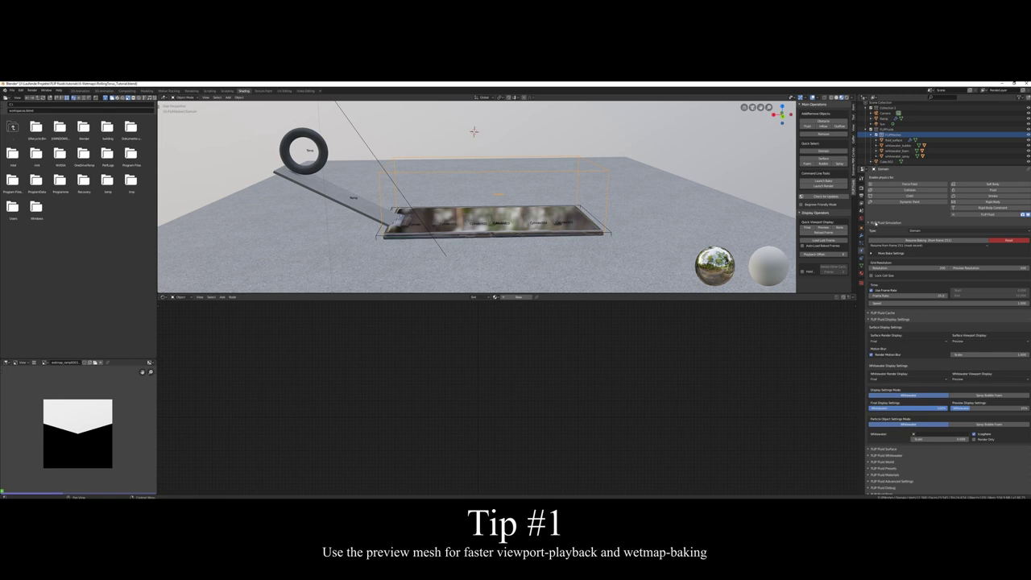
{"action": "scroll", "coordinate": [869, 219], "scroll_direction": "down", "scroll_amount": 1}
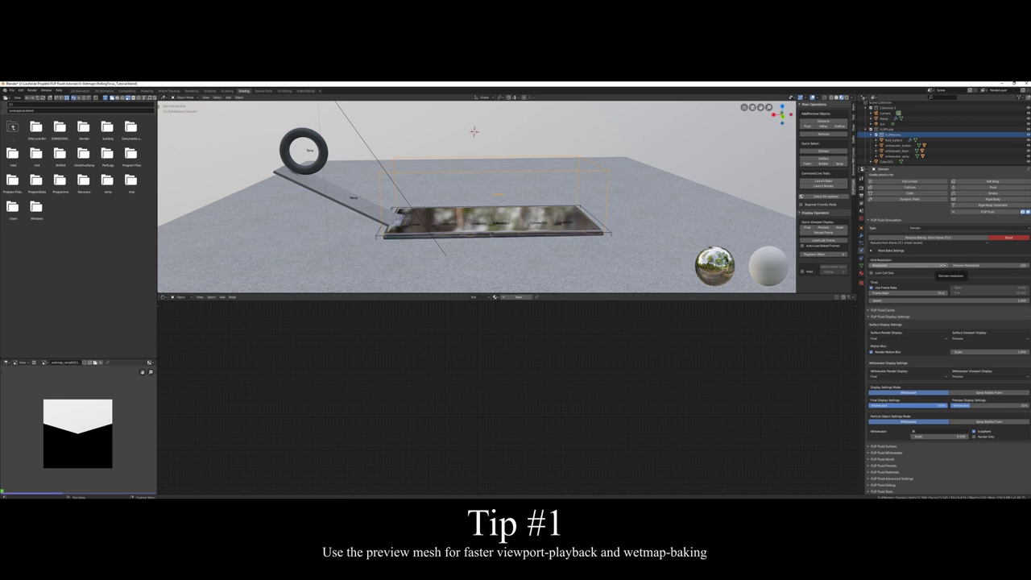
{"action": "left_click", "coordinate": [989, 265]}
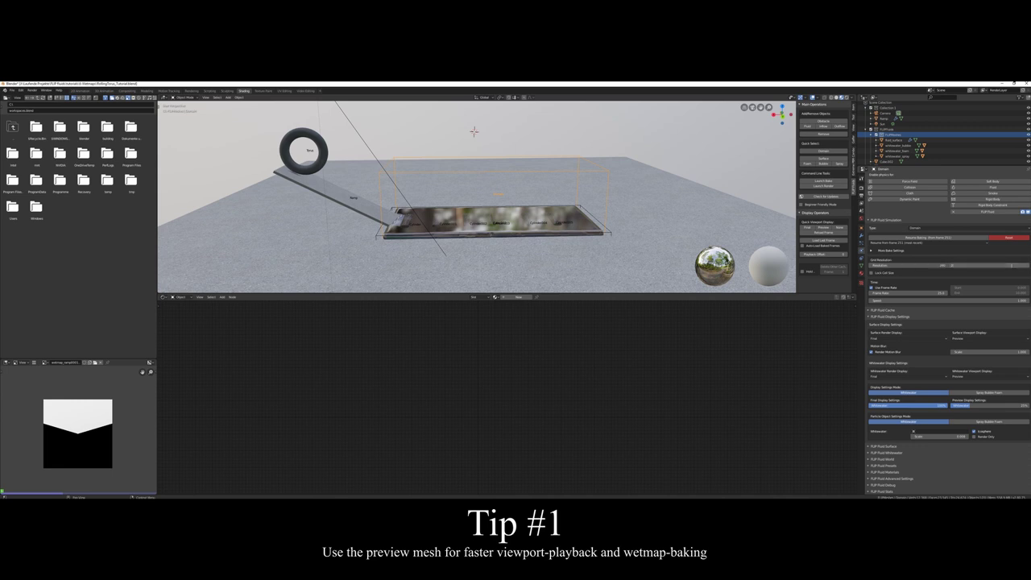
{"action": "key", "text": "Return"}
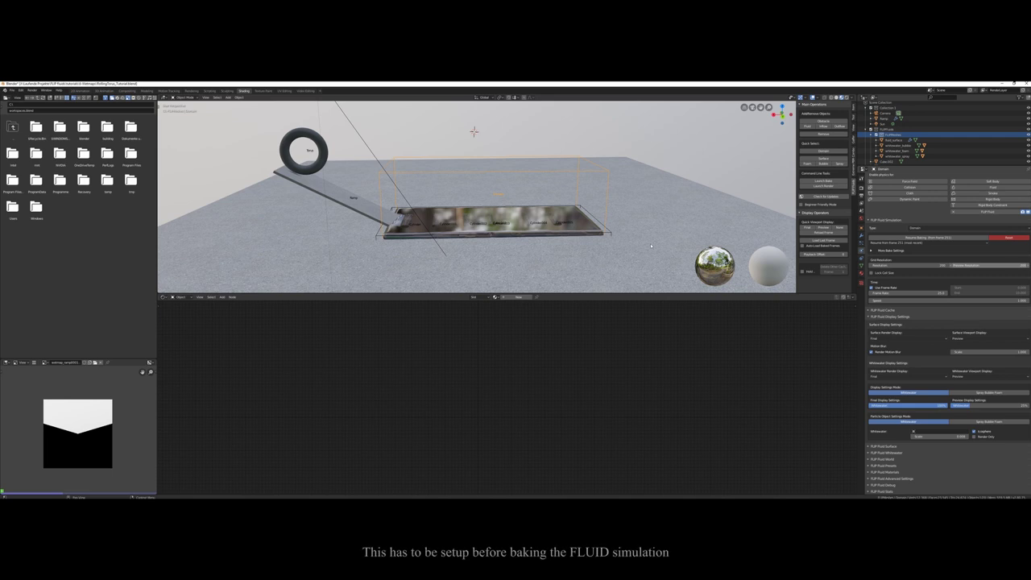
Compare animation playback with the fluid's viewport display switched between Final and Preview, finishing on Preview
{"action": "scroll", "coordinate": [615, 242], "scroll_direction": "down", "scroll_amount": 1}
{"action": "middle_click_drag", "start_coordinate": [609, 239], "coordinate": [614, 243]}
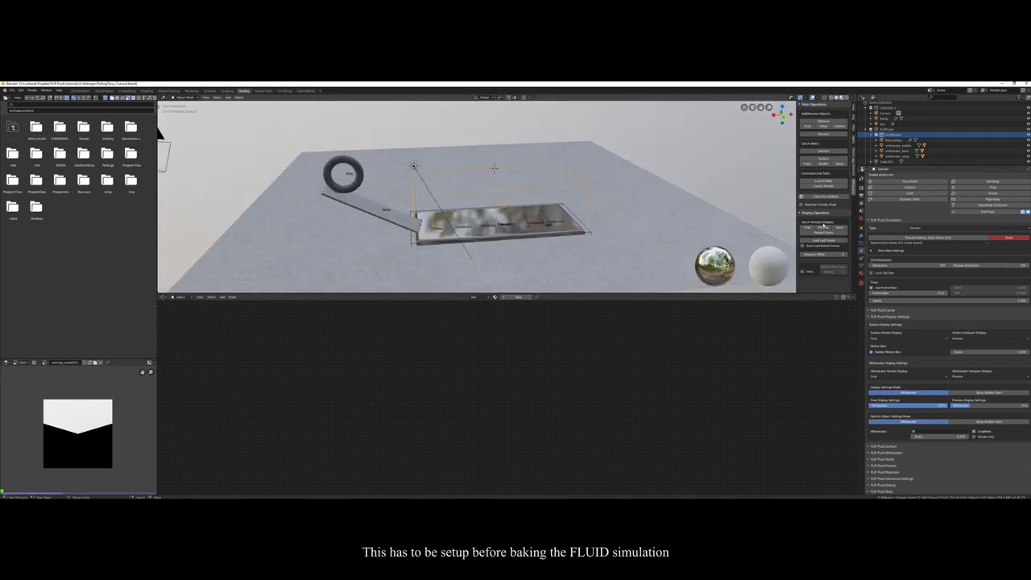
{"action": "left_click", "coordinate": [807, 227]}
{"action": "key", "text": "space"}
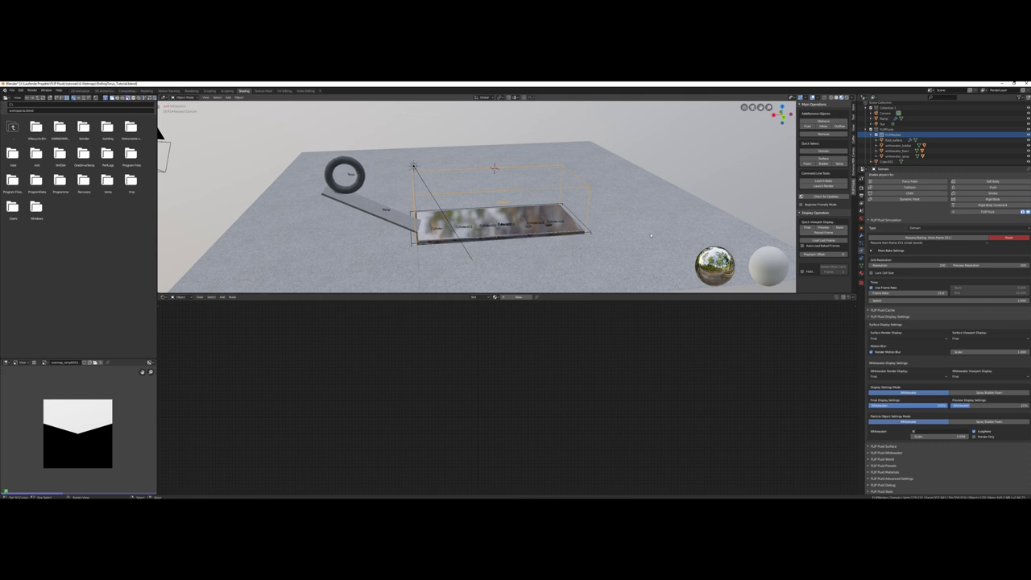
{"action": "left_click", "coordinate": [823, 227]}
{"action": "key", "text": "space"}
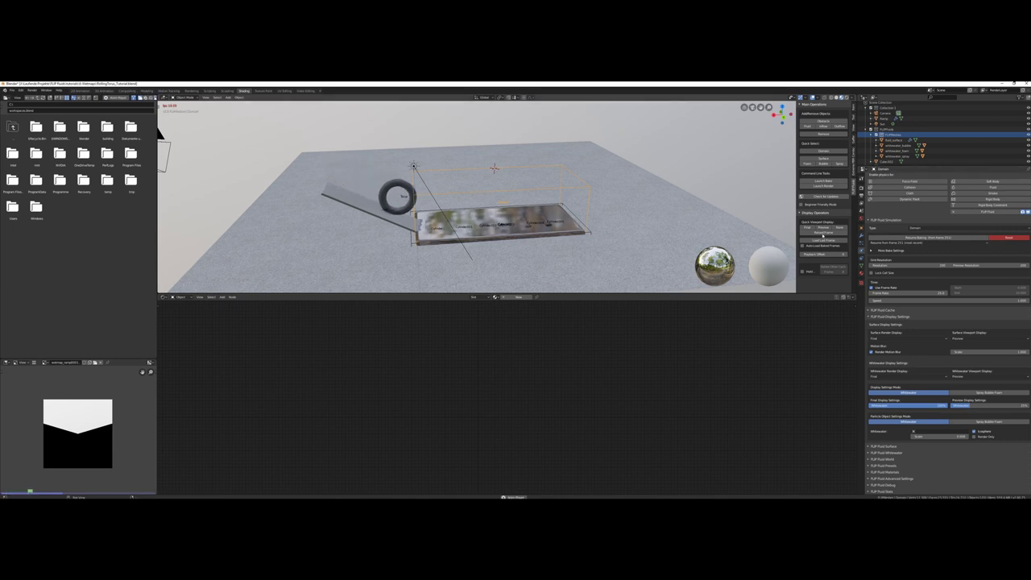
{"action": "left_click", "coordinate": [807, 228]}
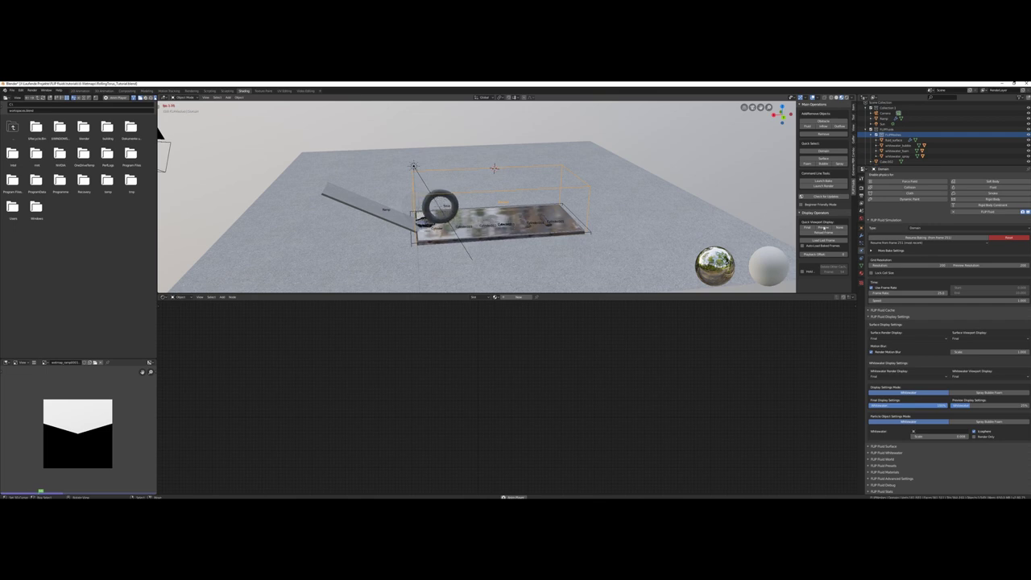
{"action": "left_click", "coordinate": [823, 229]}
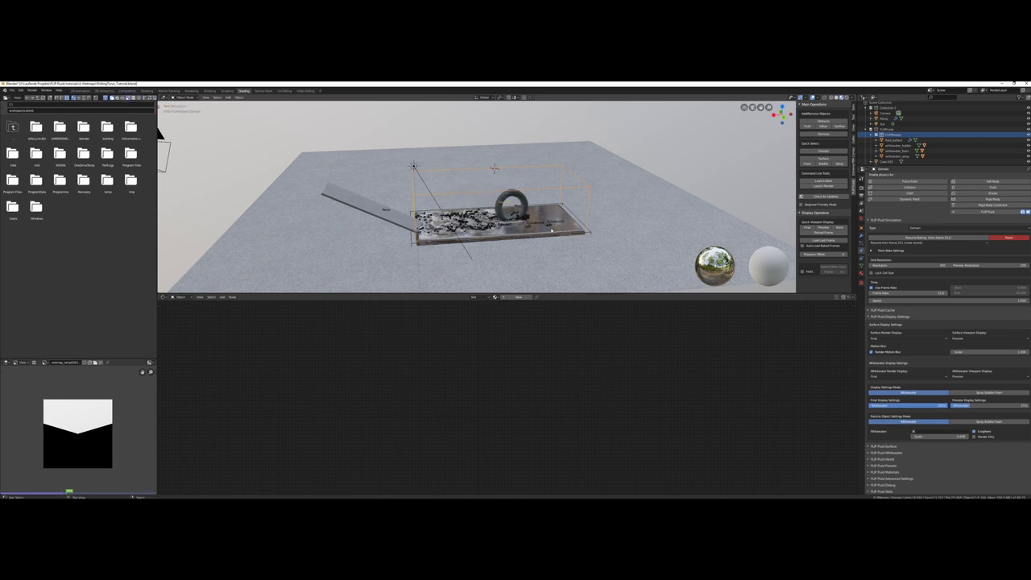
Inspect the torus in the water up close, return to the first frame and view the whole scene
{"action": "scroll", "coordinate": [569, 231], "scroll_direction": "up", "scroll_amount": 4}
{"action": "middle_click_drag", "start_coordinate": [558, 230], "coordinate": [566, 227]}
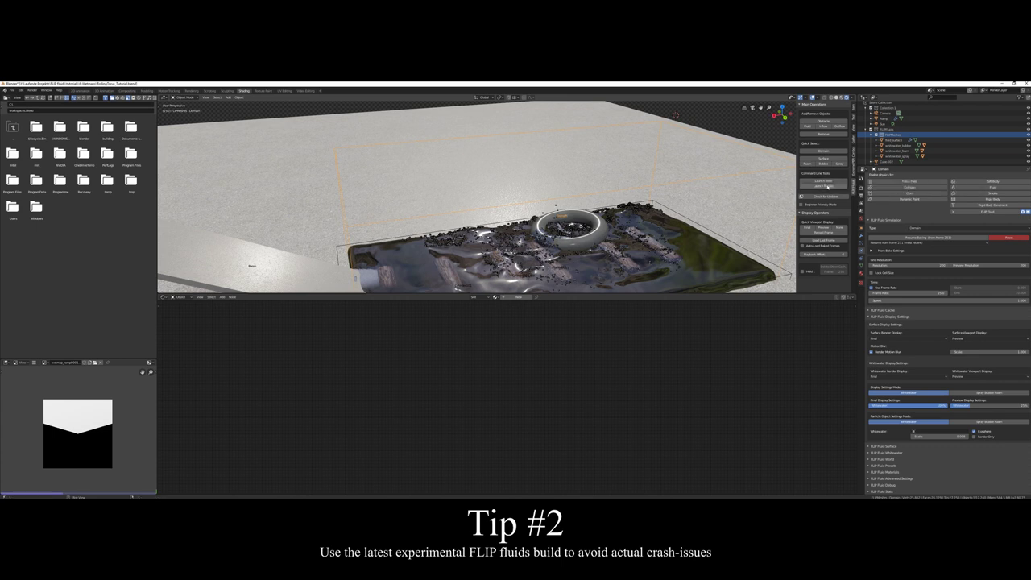
{"action": "key", "text": "shift+Left"}
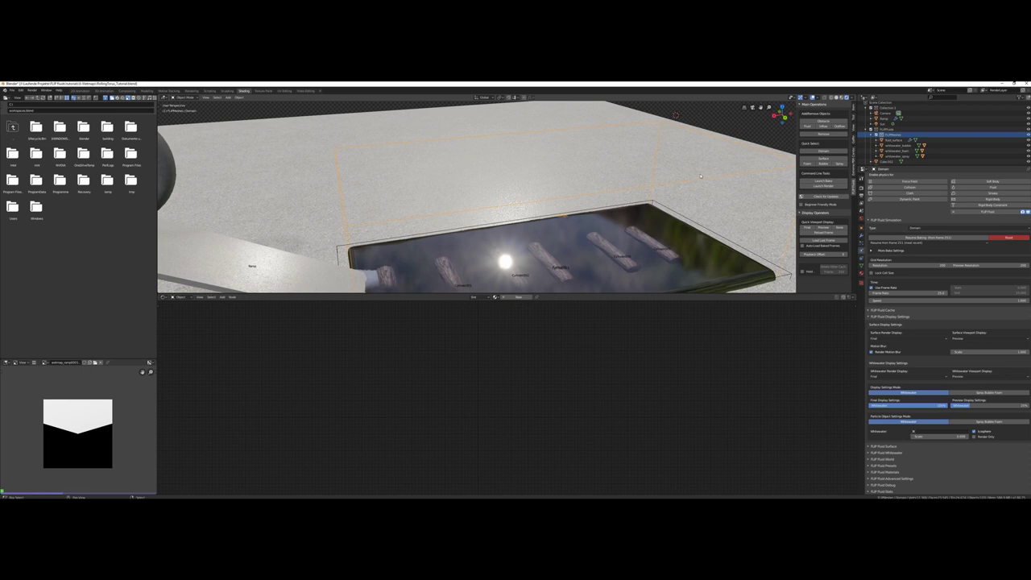
{"action": "scroll", "coordinate": [701, 176], "scroll_direction": "down", "scroll_amount": 4}
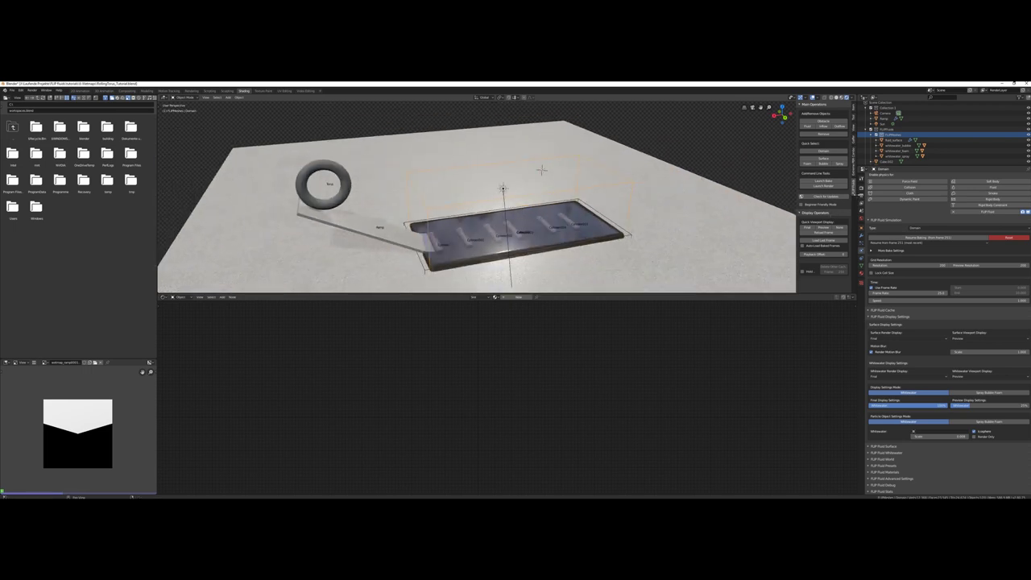
Check the scene's render output path in the output settings, keeping the existing path
{"action": "left_click", "coordinate": [861, 196]}
{"action": "left_click", "coordinate": [954, 270]}
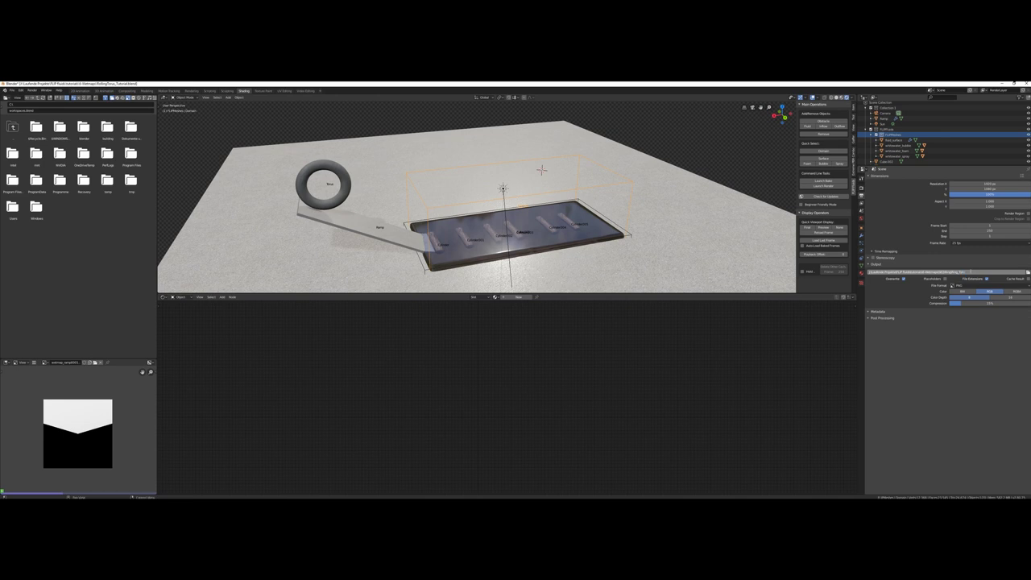
{"action": "key", "text": "Return"}
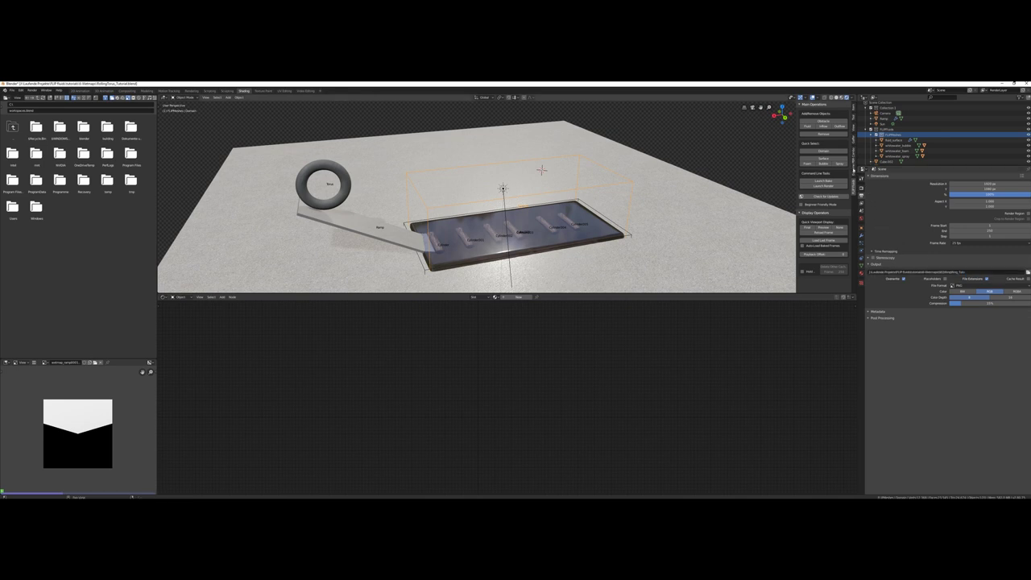
Save RollingTorus_Tutorial.blend, launch the animation render with the FLIP Fluids command-line tool and maximize its console window
{"action": "left_click", "coordinate": [854, 162]}
{"action": "left_click", "coordinate": [853, 187]}
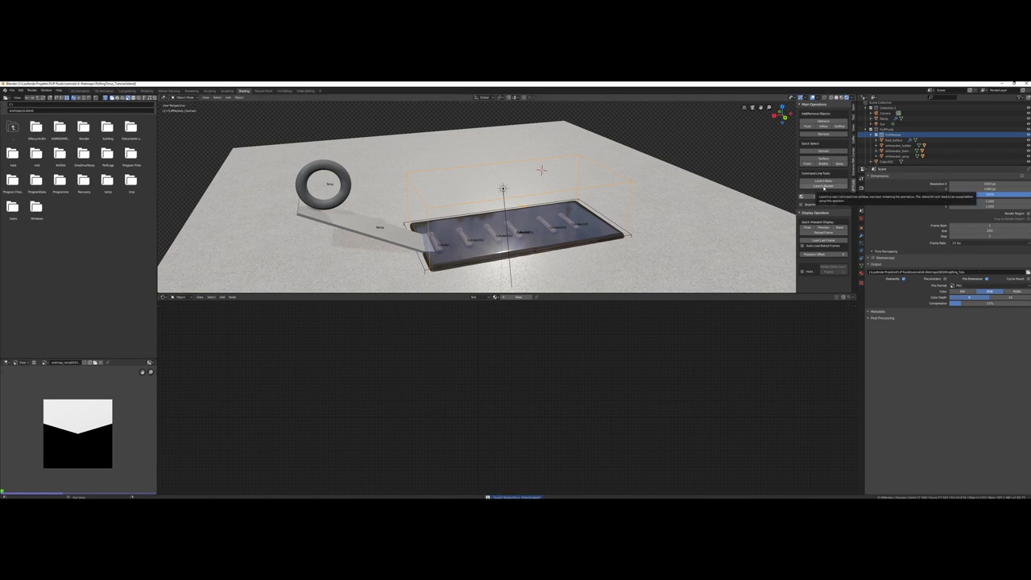
{"action": "left_click", "coordinate": [822, 187]}
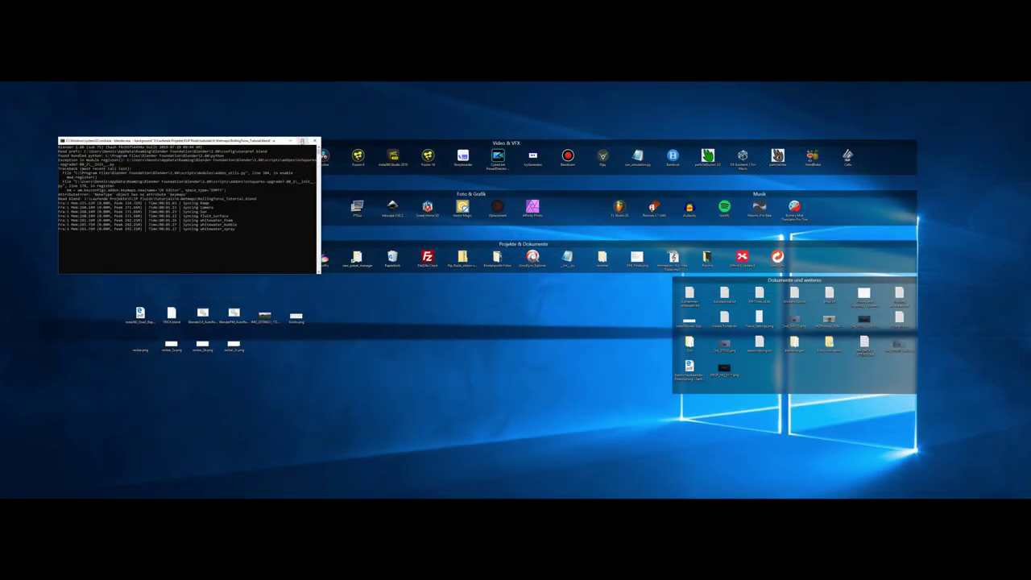
{"action": "double_click", "coordinate": [299, 137]}
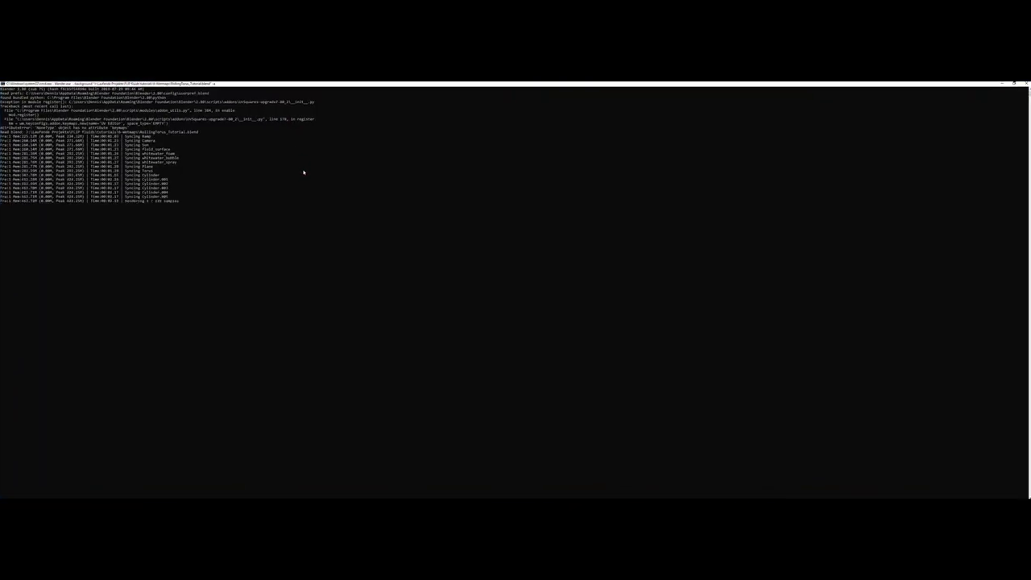